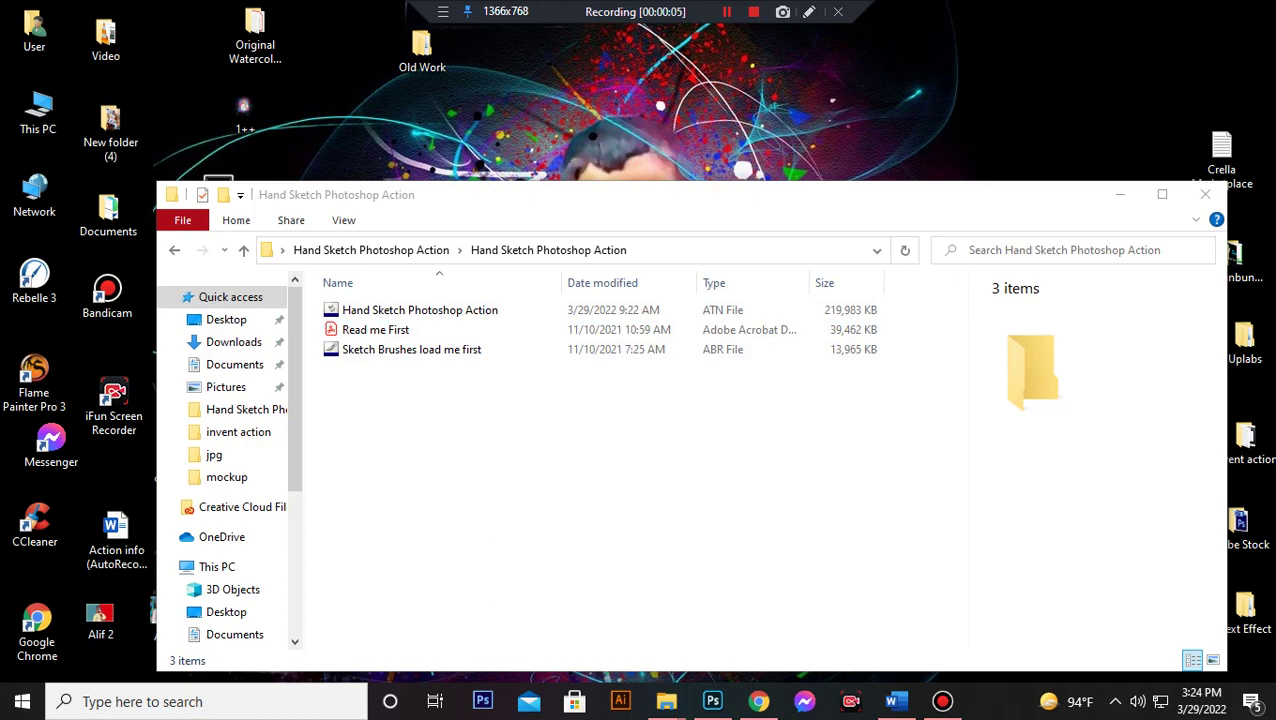
Step: Load the Hand Sketch Photoshop Action set and the sketch brushes ABR file into Photoshop
left_click(1120, 194)
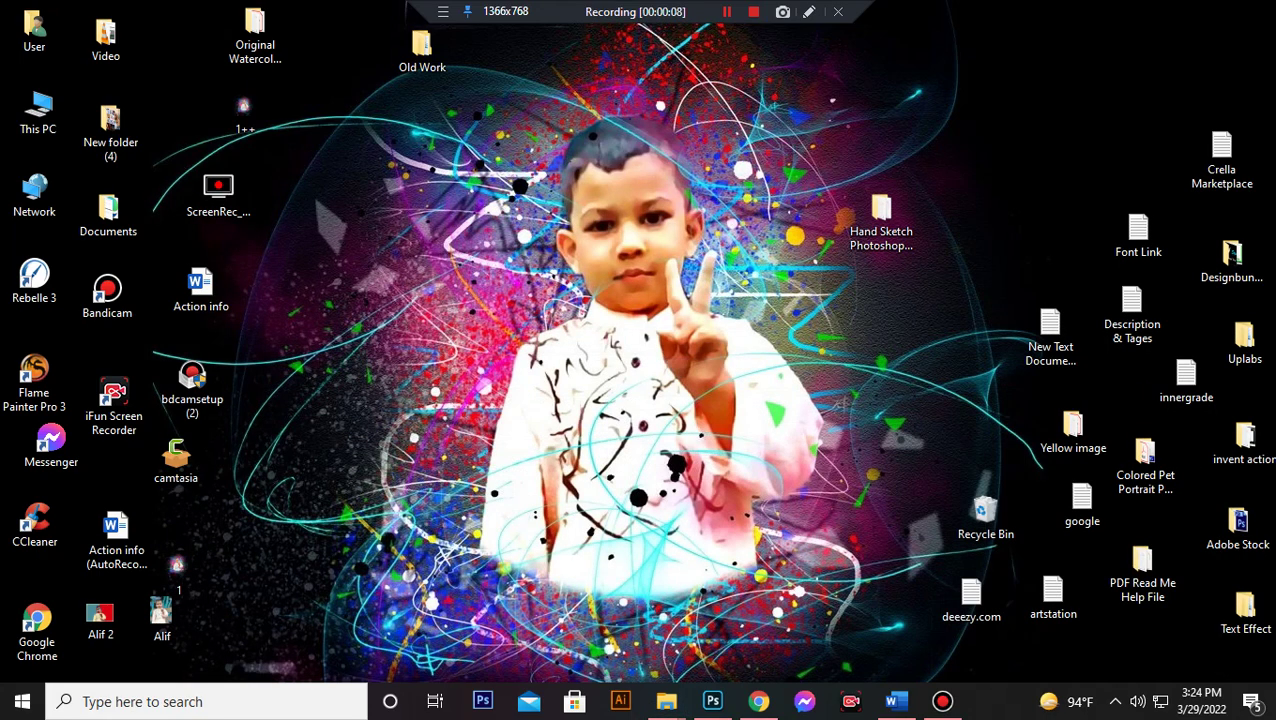
left_click(712, 701)
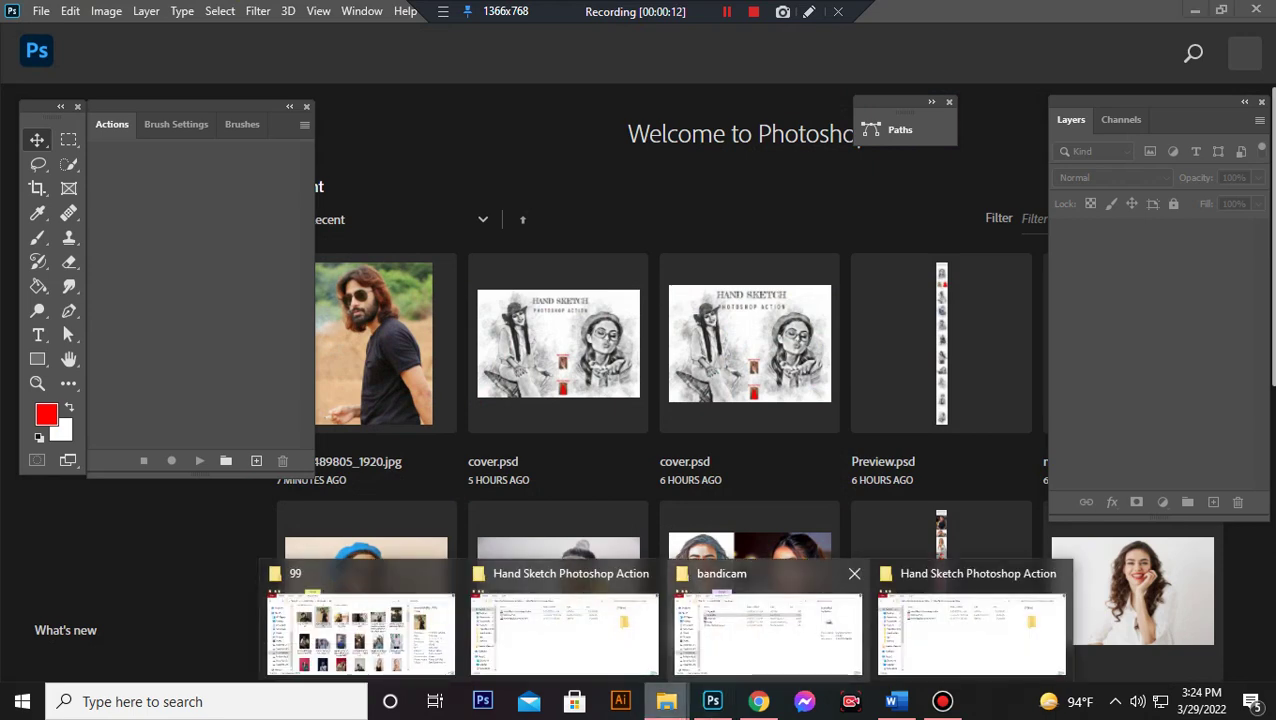
left_click(666, 701)
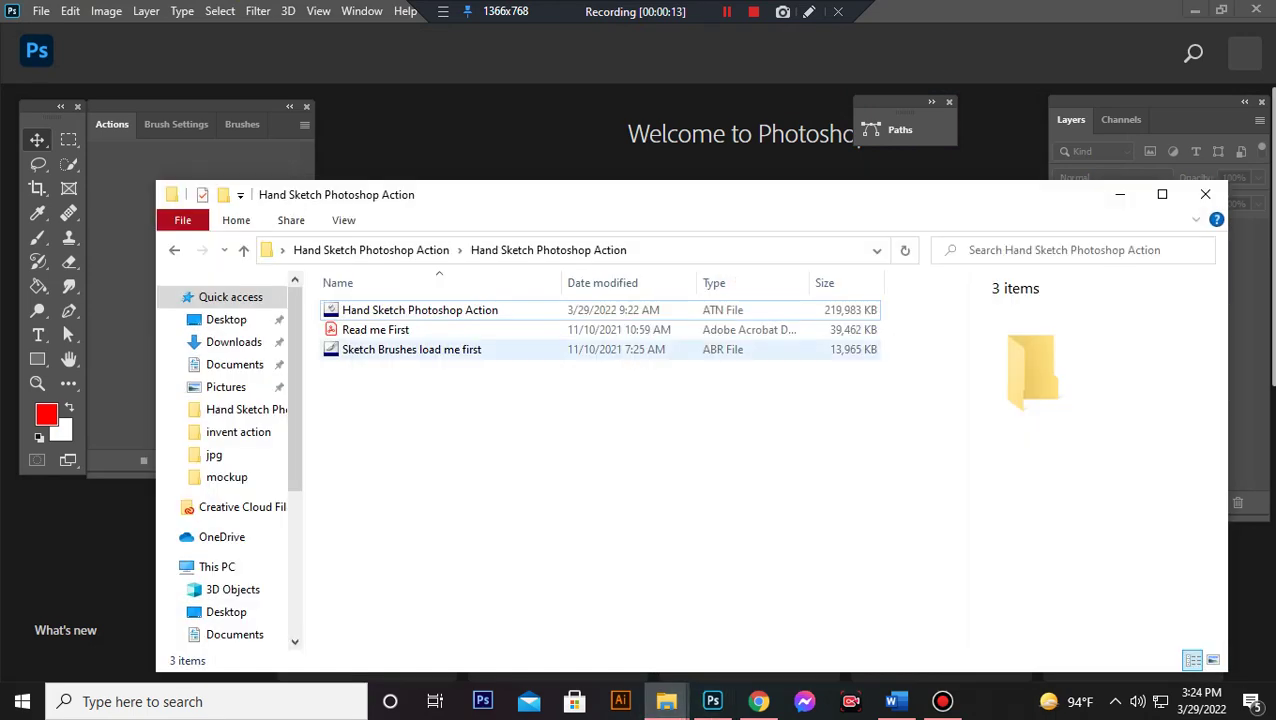
left_click(420, 310)
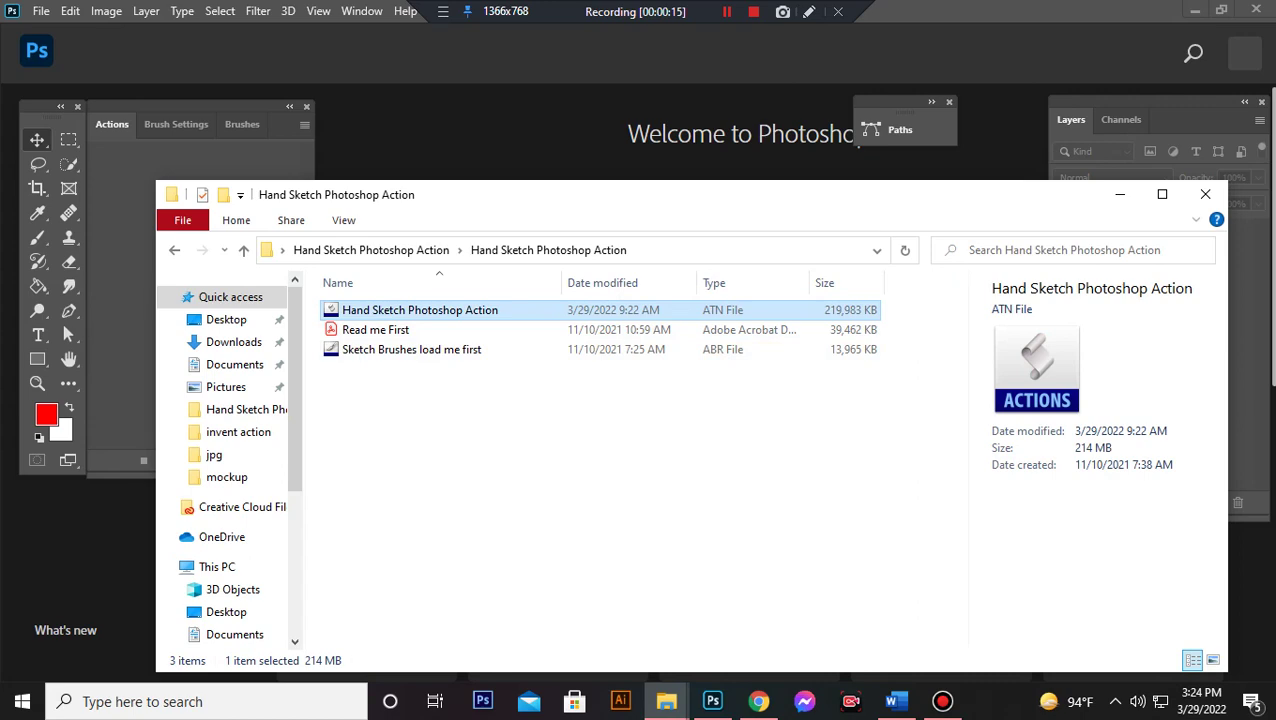
key("Return")
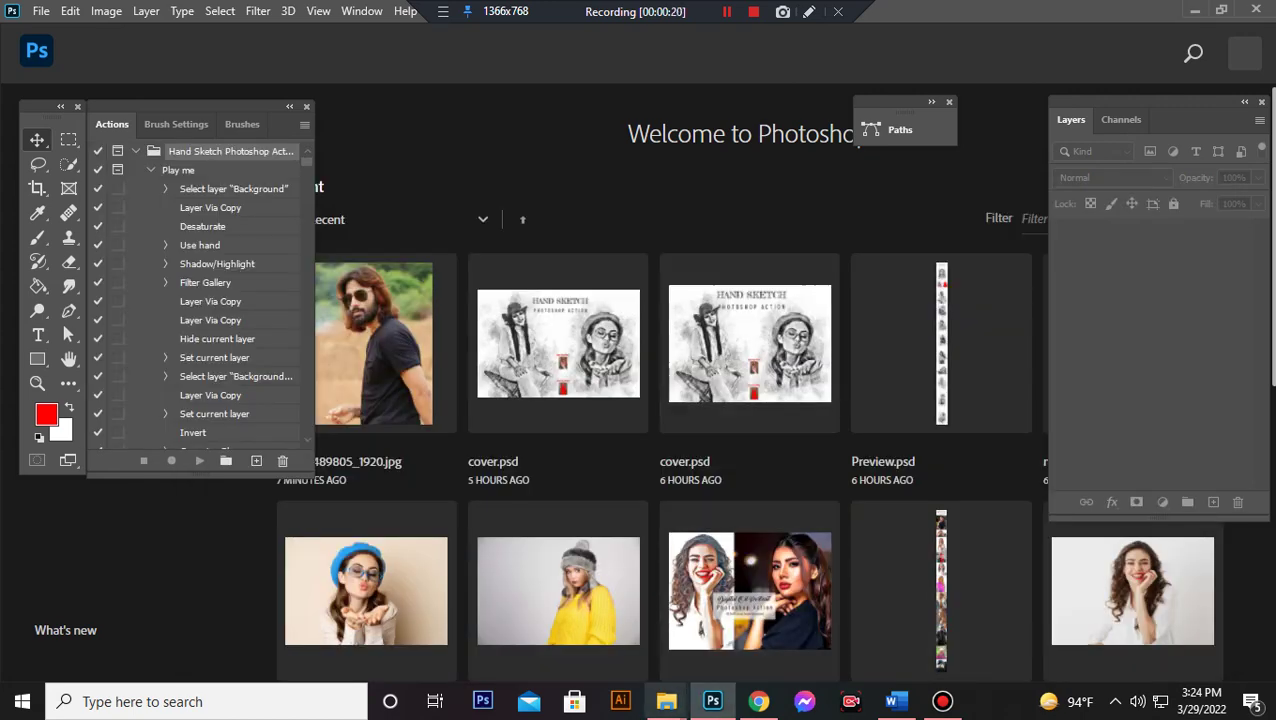
left_click(970, 615)
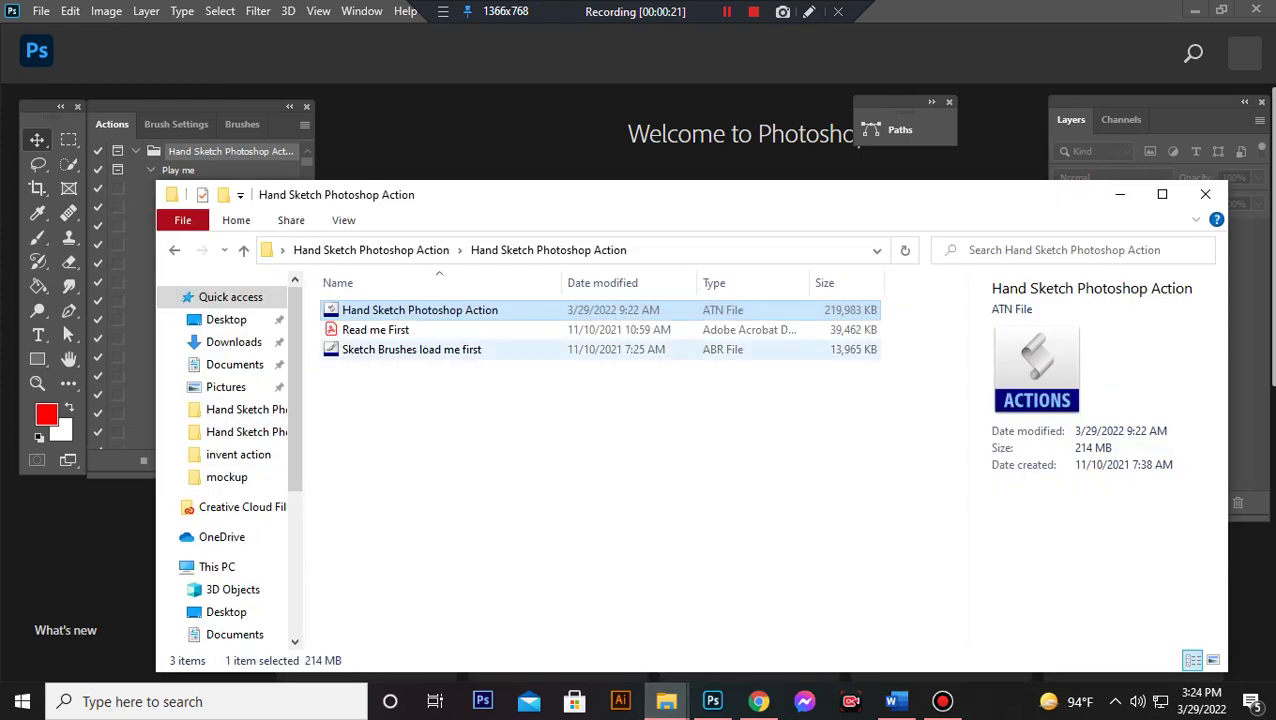
double_click(411, 349)
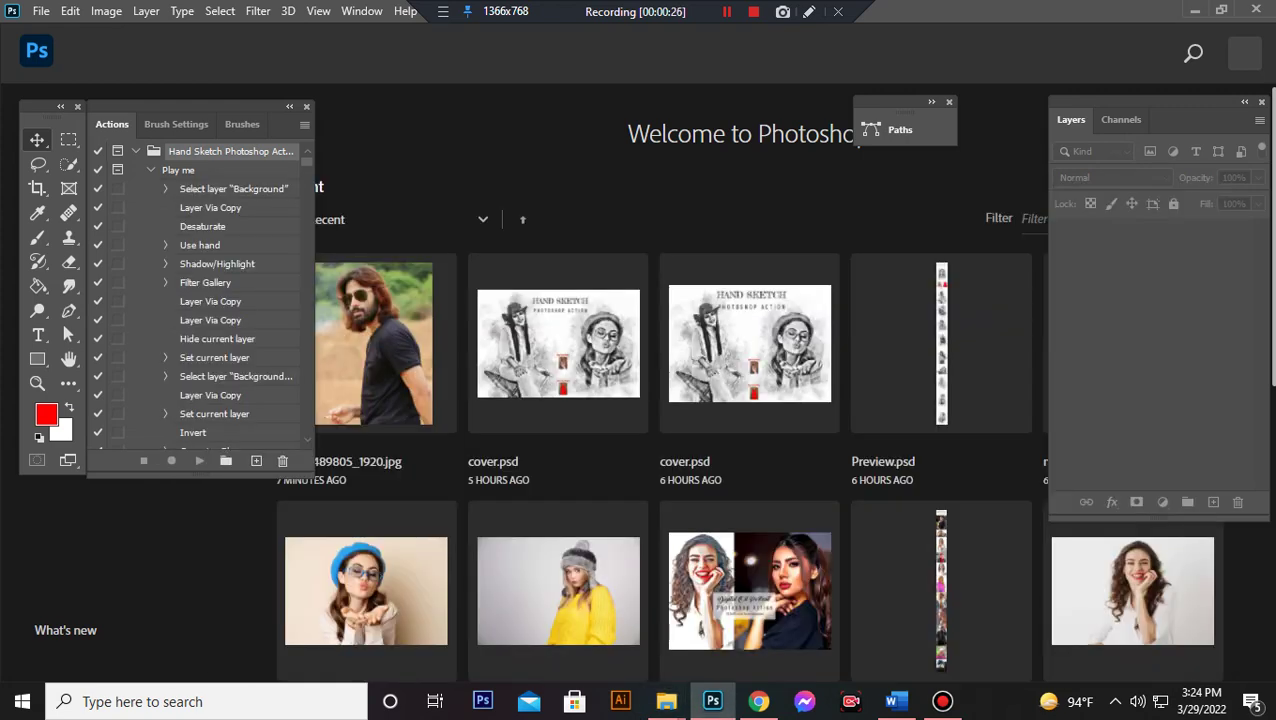
mouse_move(666, 701)
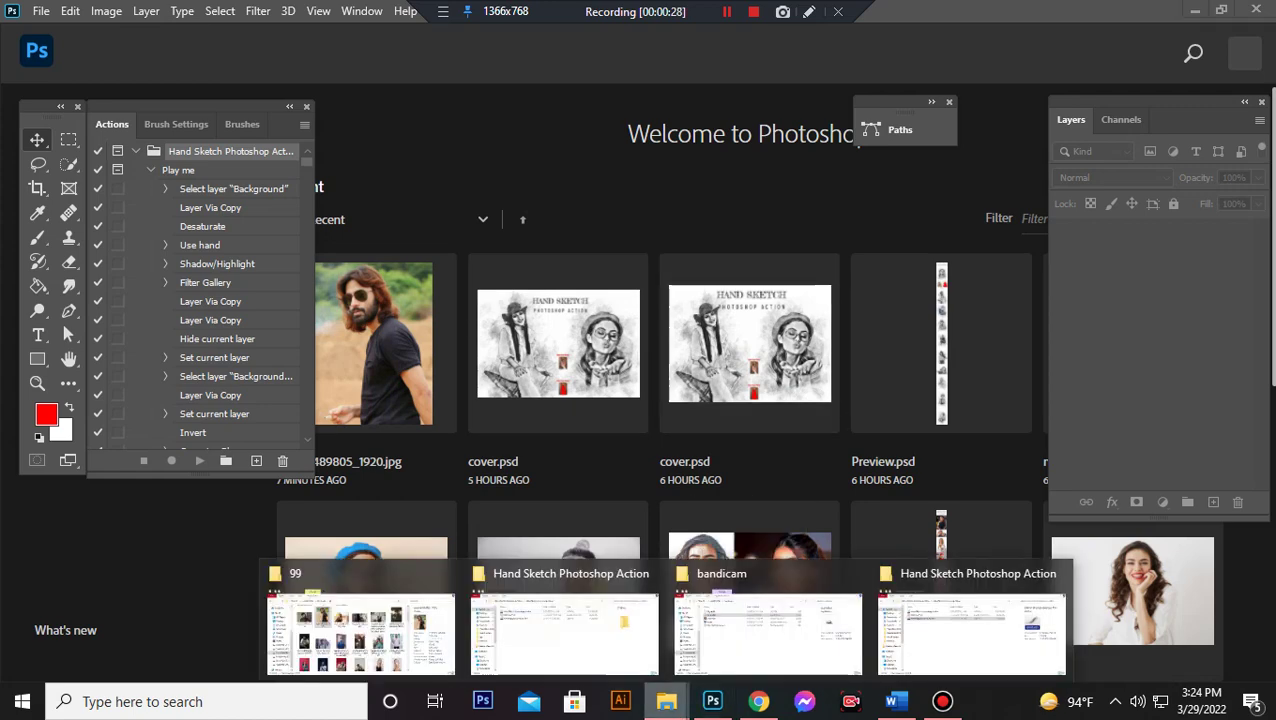
Step: Open man-6489805_1920.jpg in Photoshop by dragging it from the portrait photos folder
left_click(360, 630)
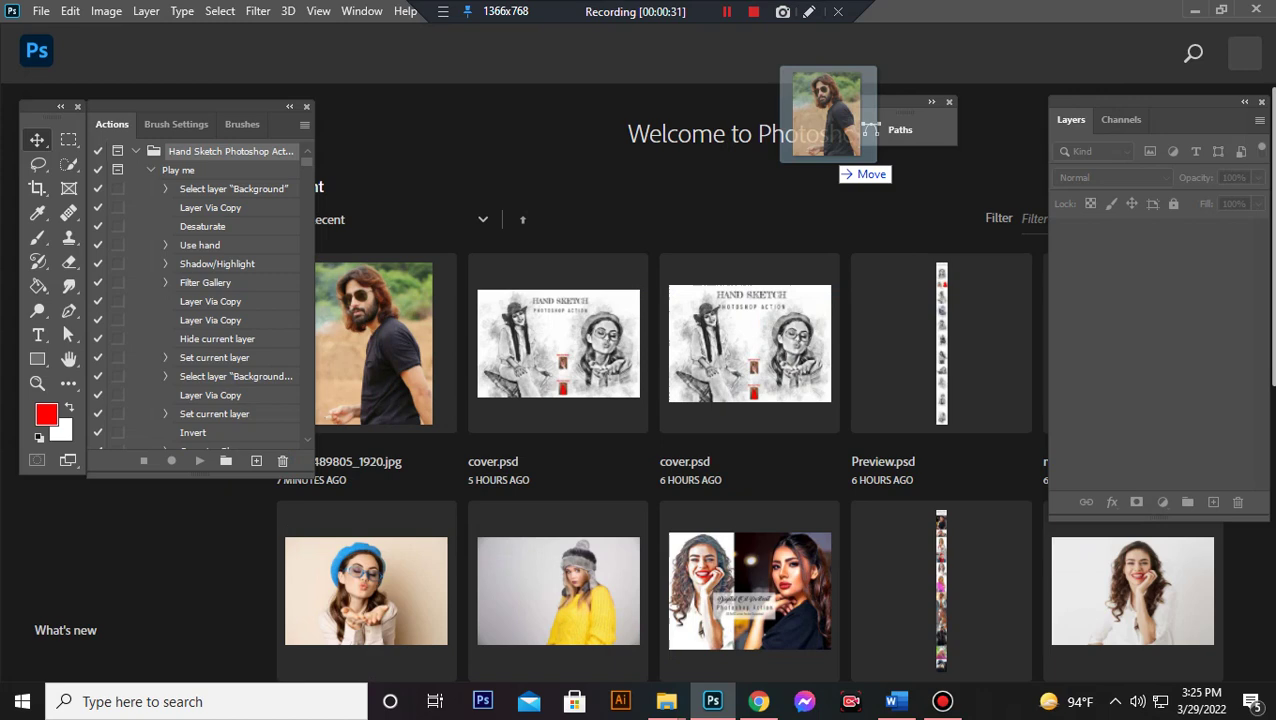
left_click_drag(357, 230, 834, 60)
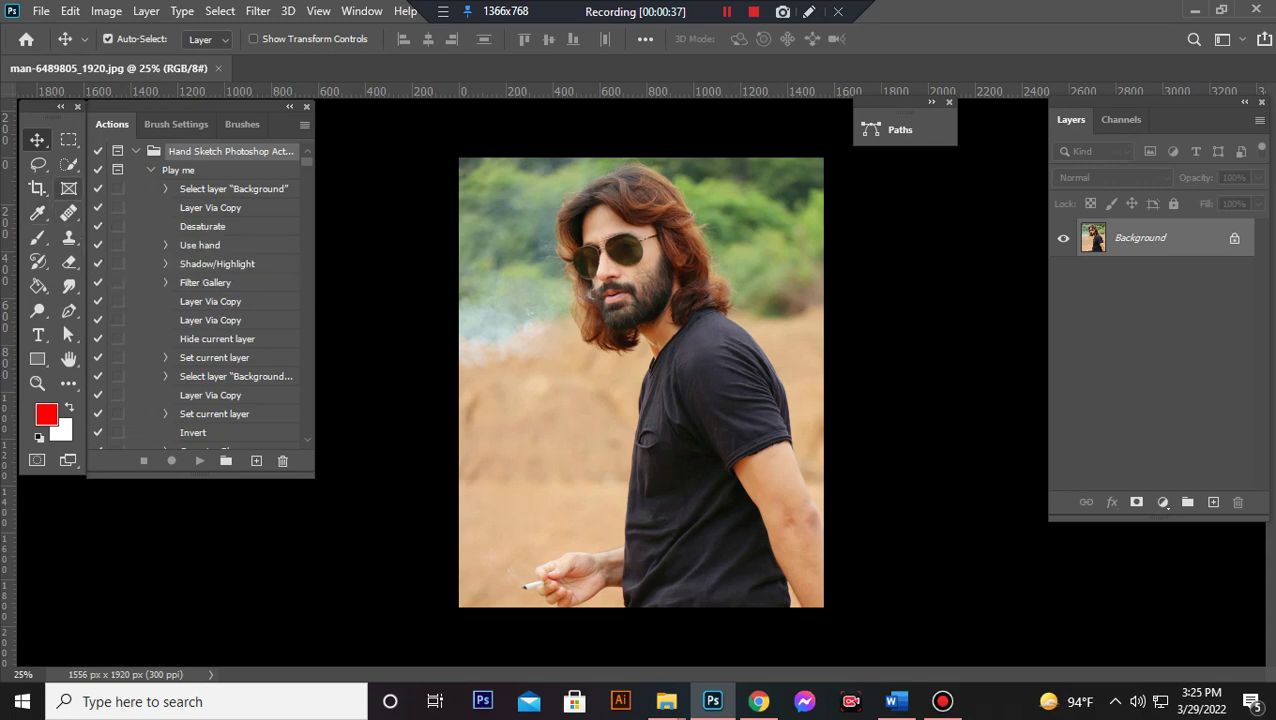
left_click(68, 164)
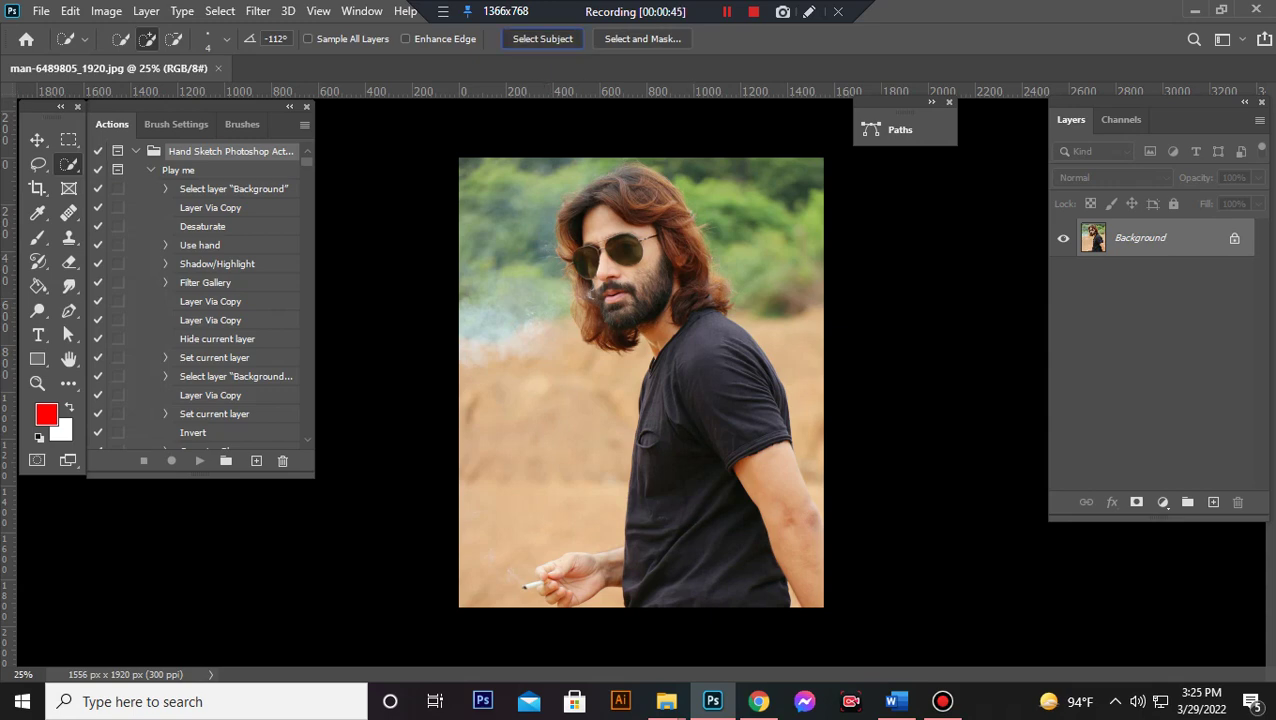
Step: Select the man with Select Subject and add a new layer named 'paint'
left_click(542, 38)
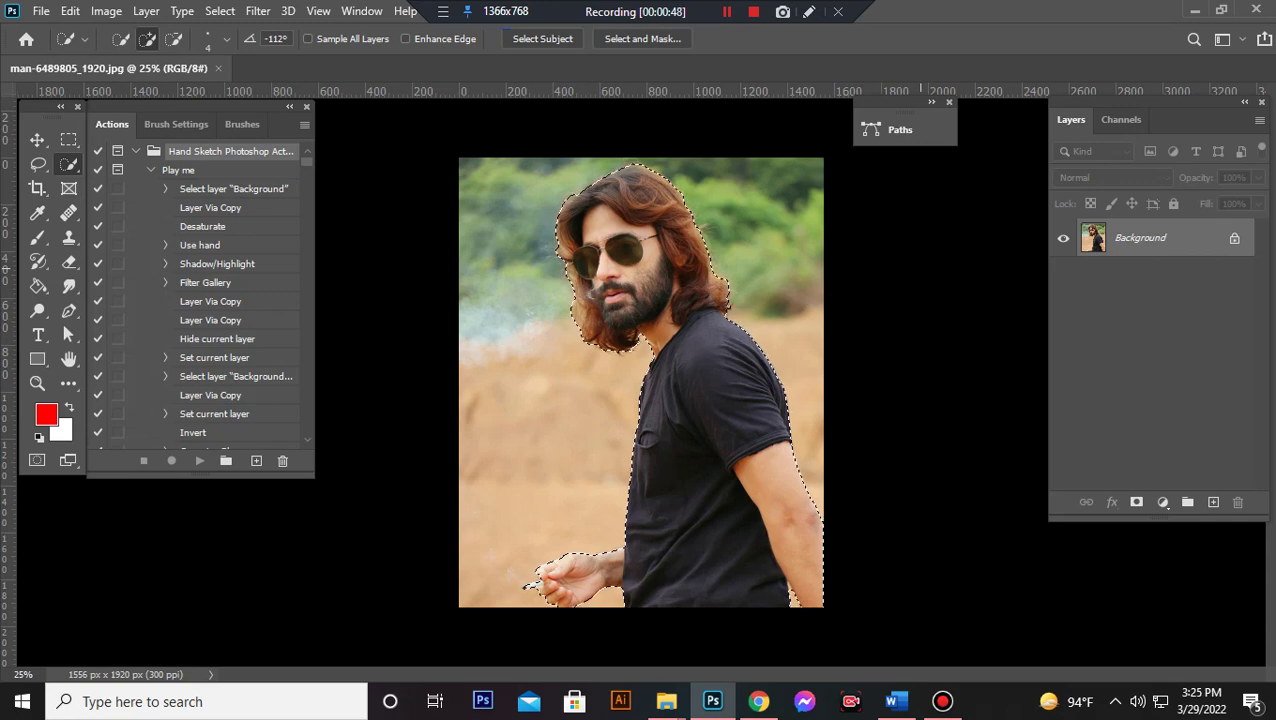
left_click(1213, 502)
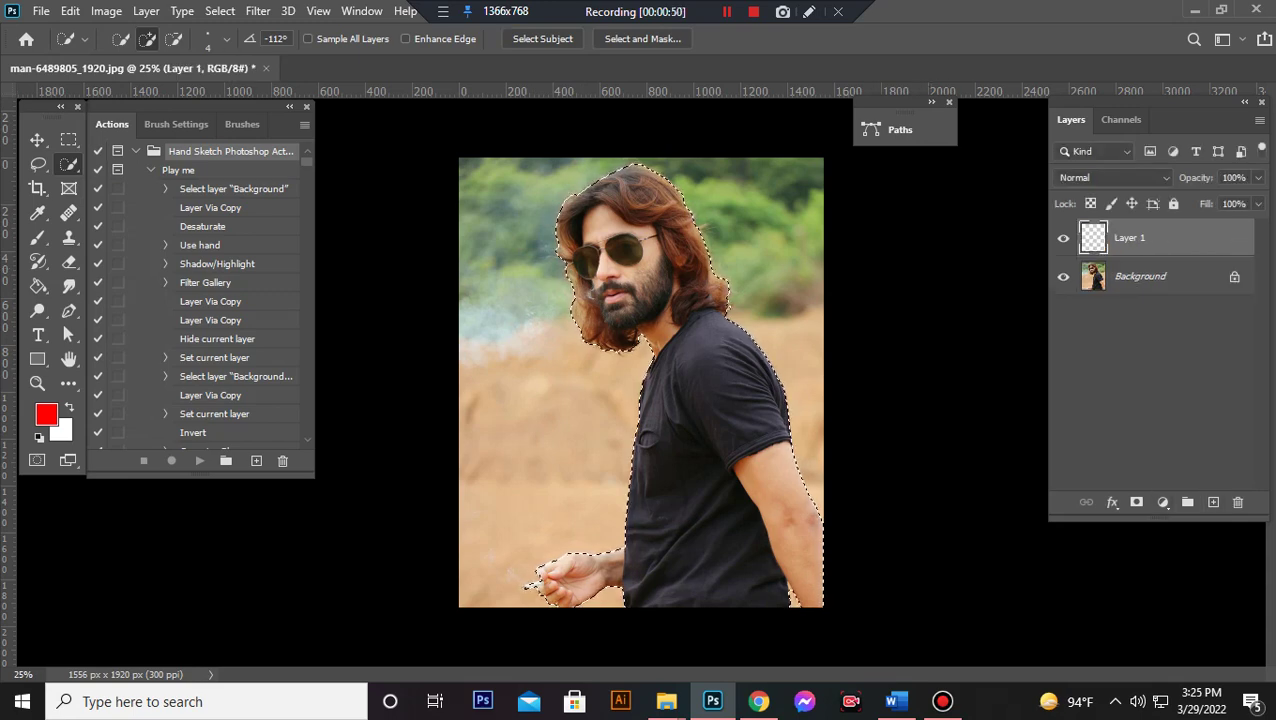
double_click(1131, 237)
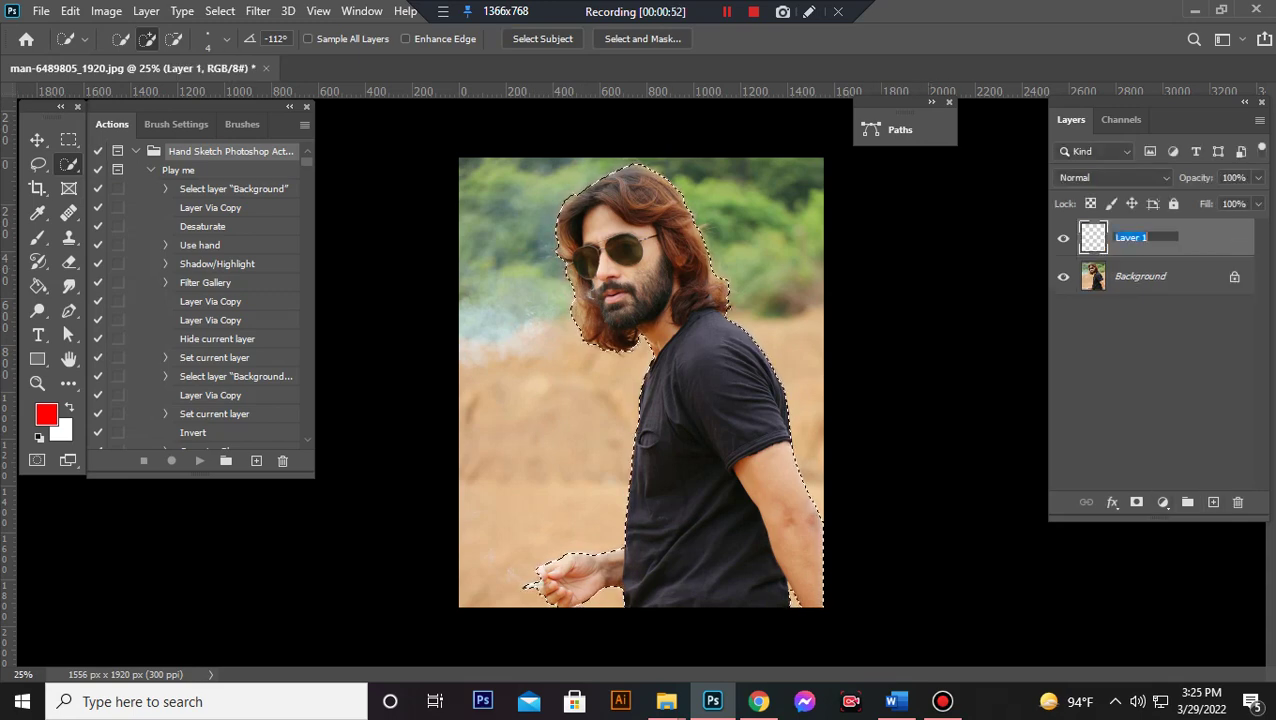
type("pain")
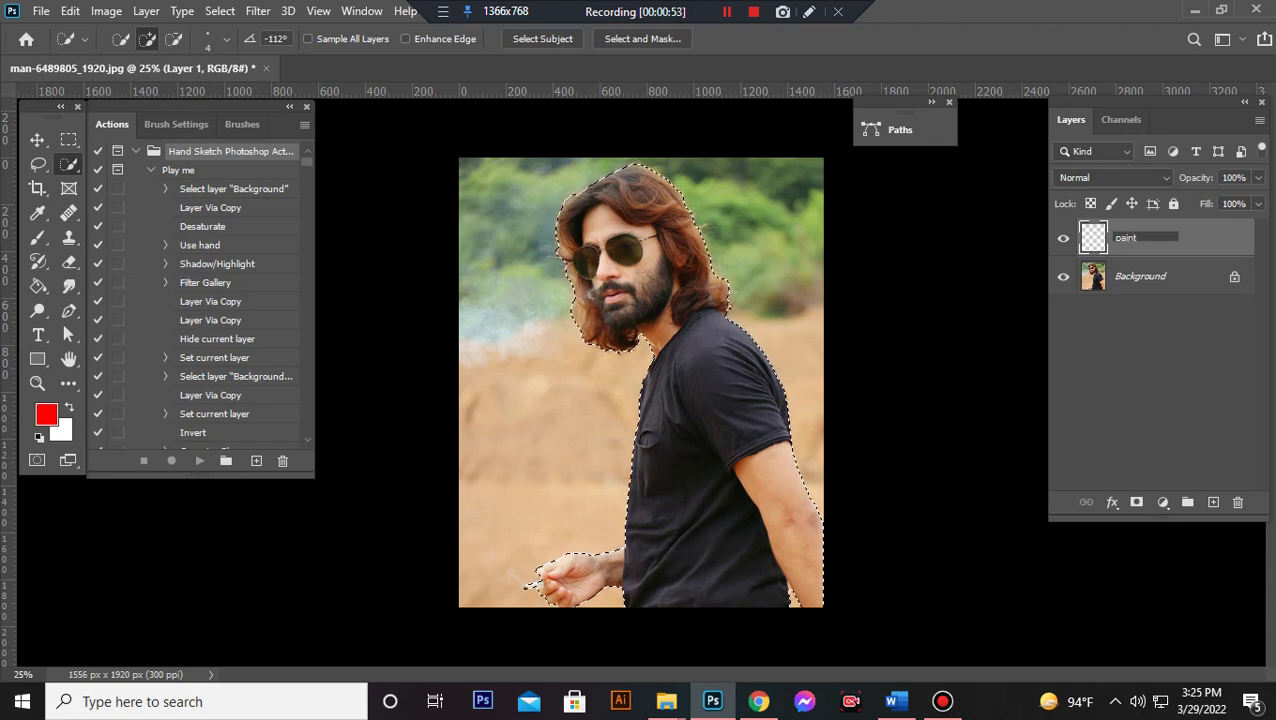
type("t")
key("Return")
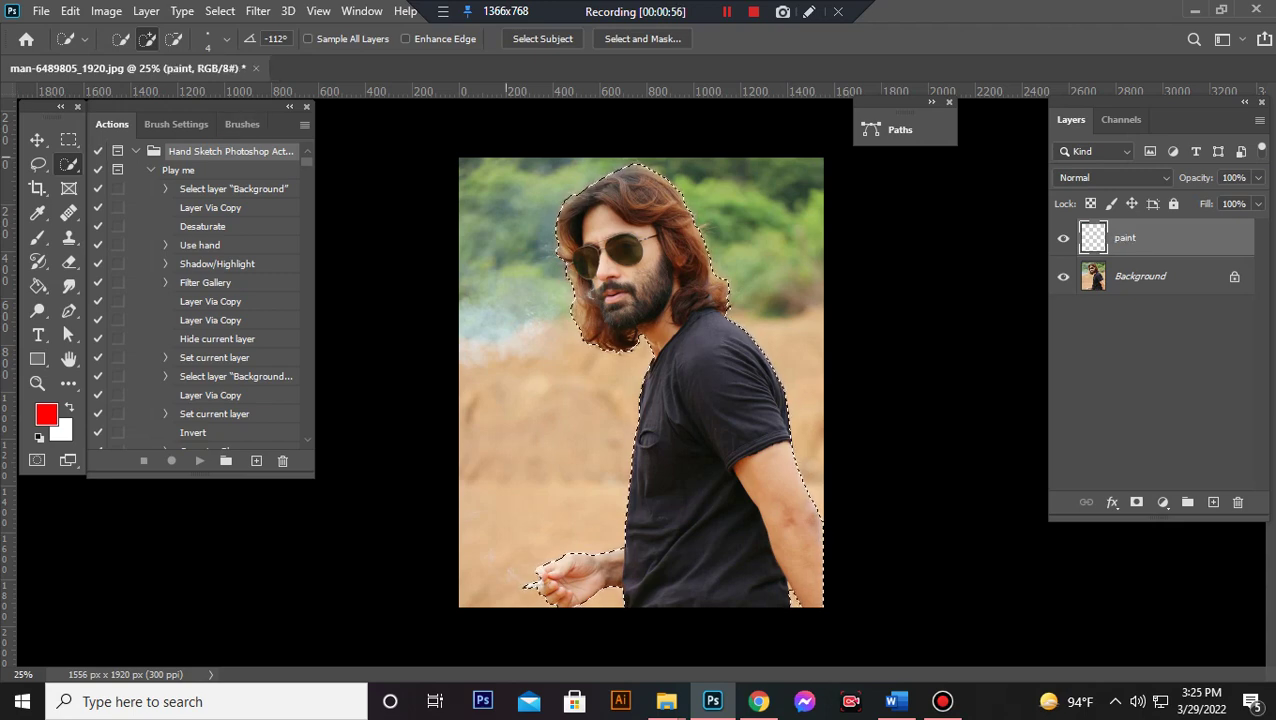
Step: Fill the man's selection with solid red on the paint layer and deselect
key("g")
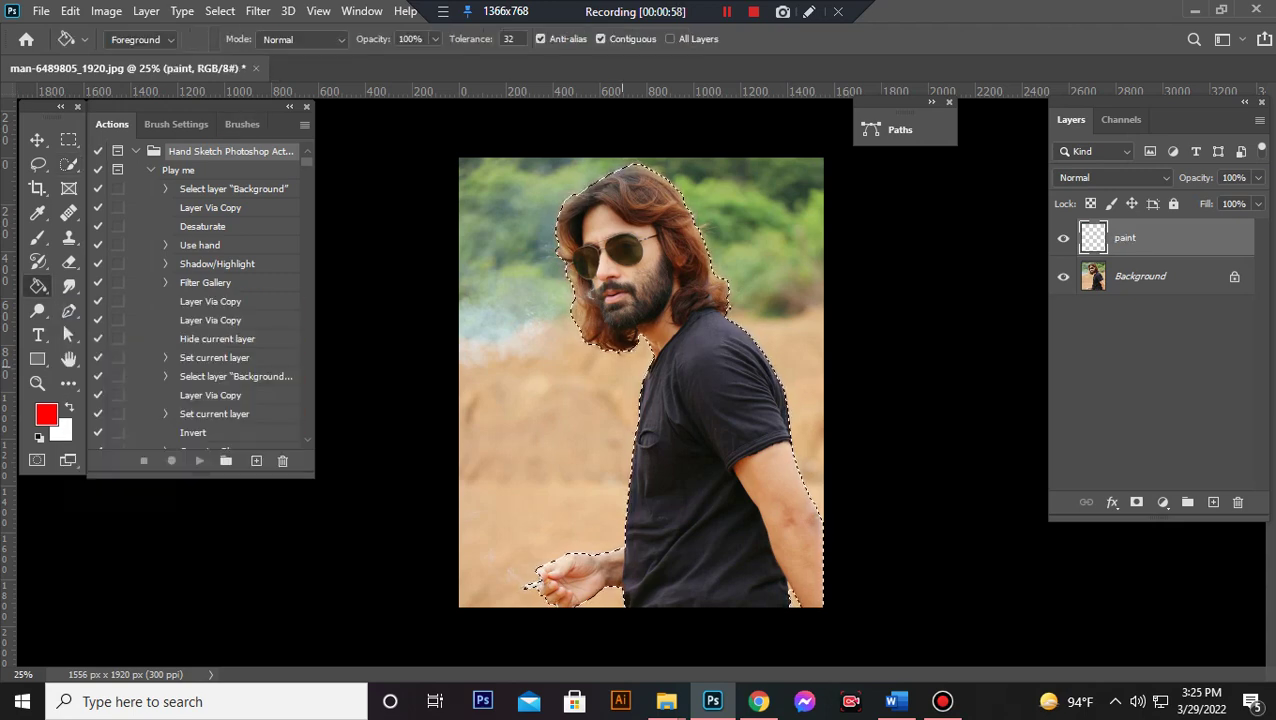
key("alt+BackSpace")
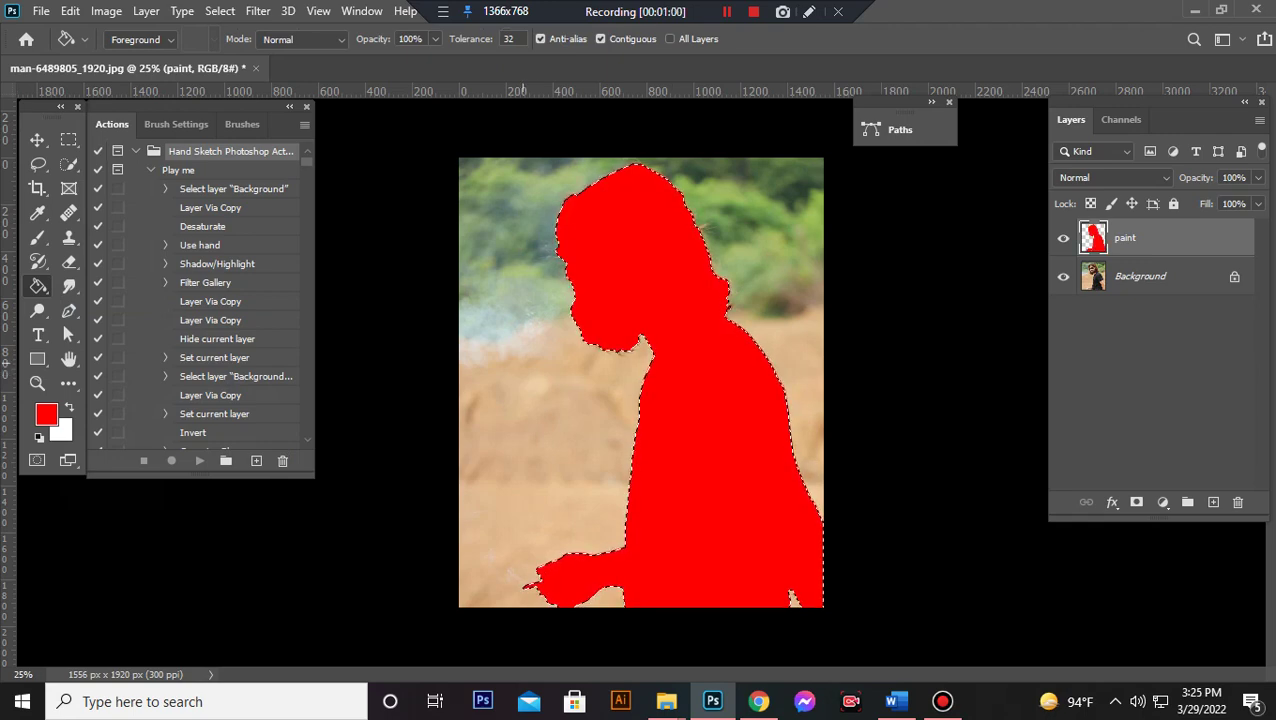
key("ctrl+d")
key("v")
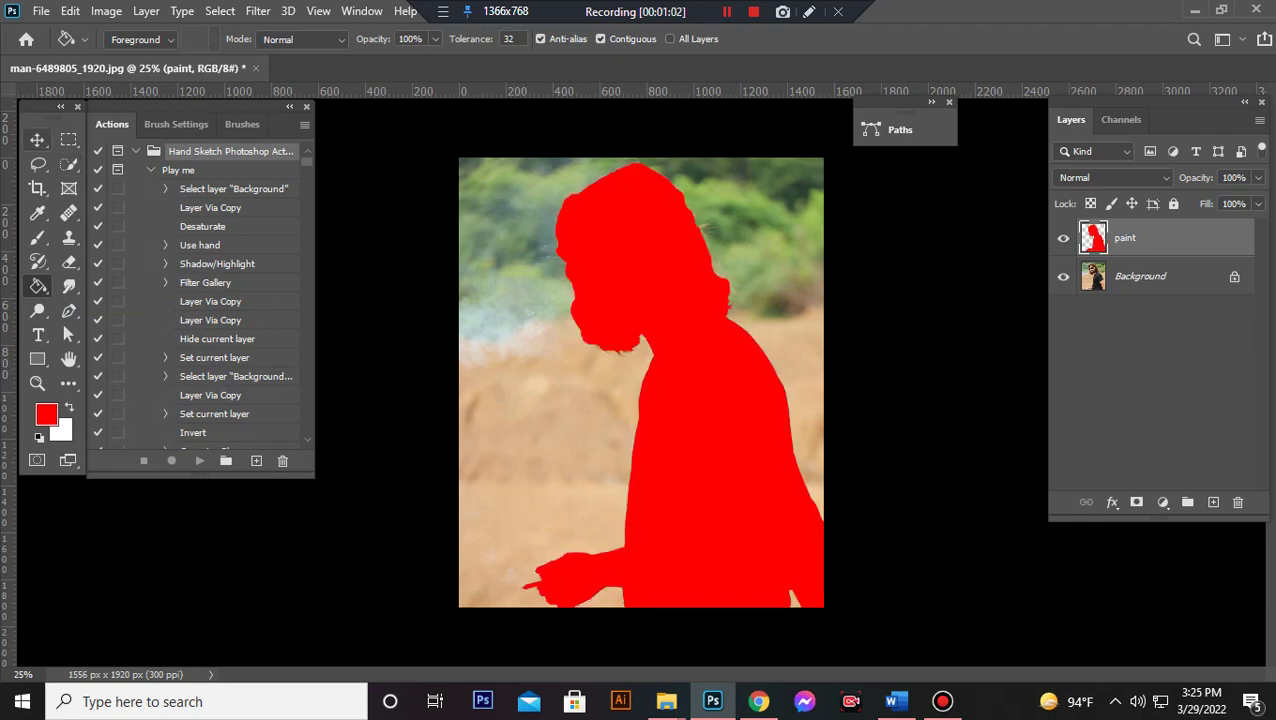
key("e")
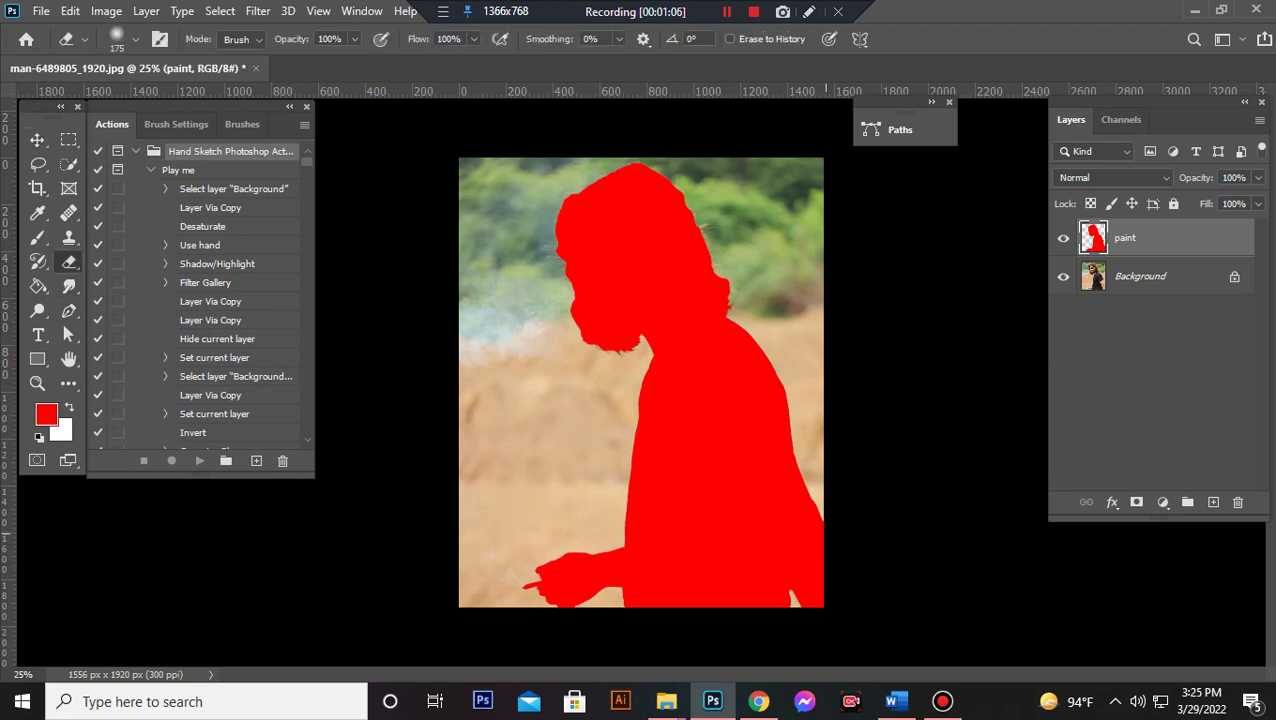
Step: Erase the red paint over the hand, cigarette, lower shirt and right arm
left_click_drag(812, 580, 805, 500)
left_click_drag(795, 545, 760, 595)
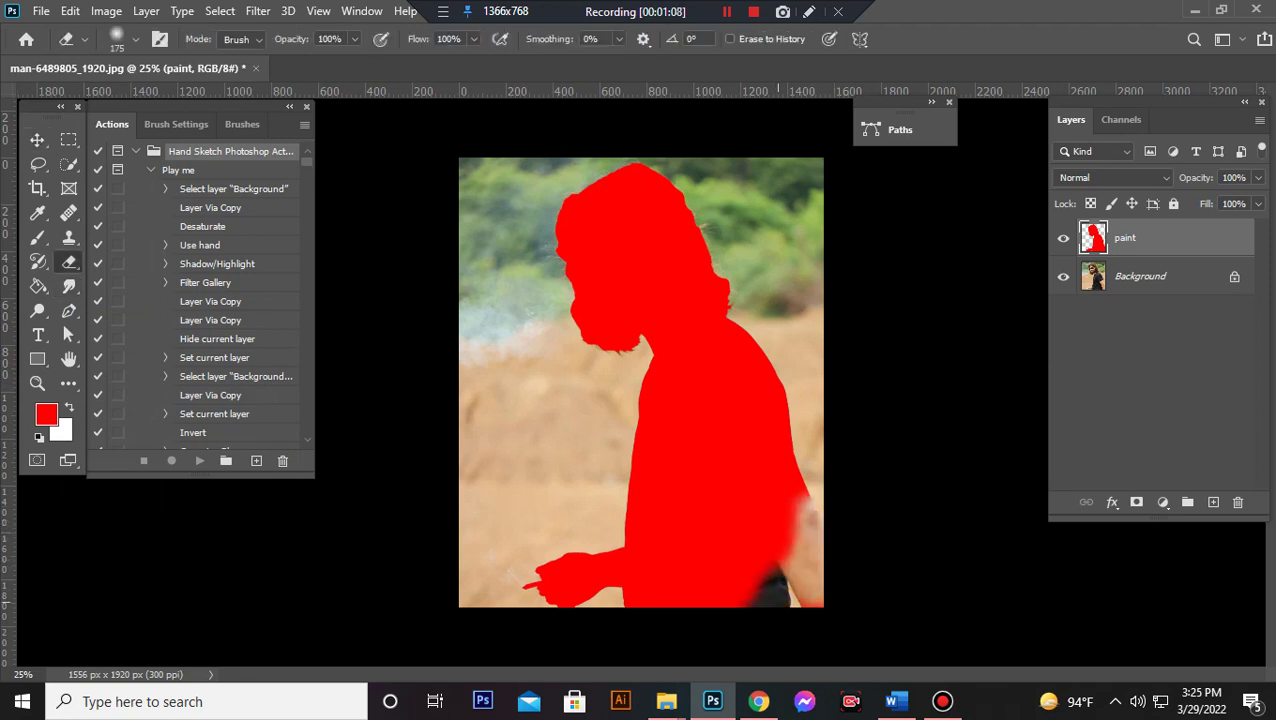
mouse_move(530, 585)
left_mouse_down()
mouse_move(560, 565)
mouse_move(755, 595)
mouse_move(790, 560)
left_mouse_up()
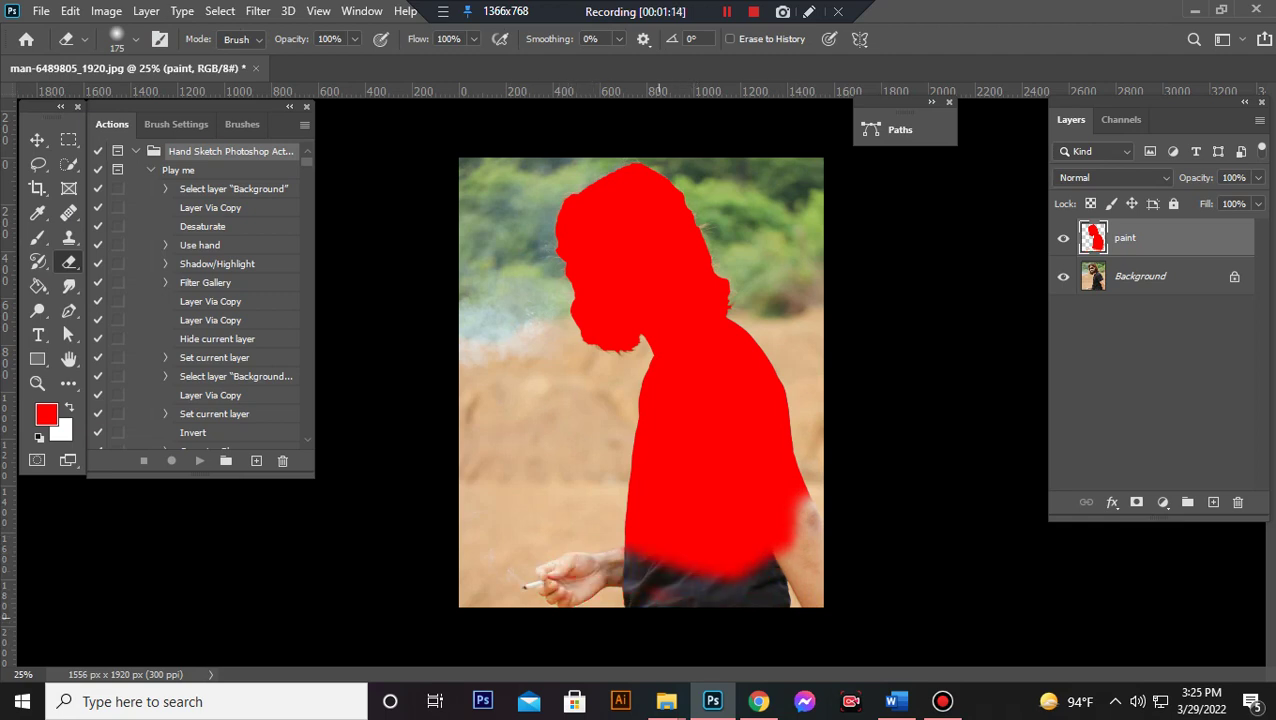
mouse_move(800, 495)
left_mouse_down()
mouse_move(645, 550)
mouse_move(755, 568)
left_mouse_up()
left_click_drag(670, 545, 740, 540)
mouse_move(795, 492)
left_mouse_down()
mouse_move(735, 535)
mouse_move(775, 472)
left_mouse_up()
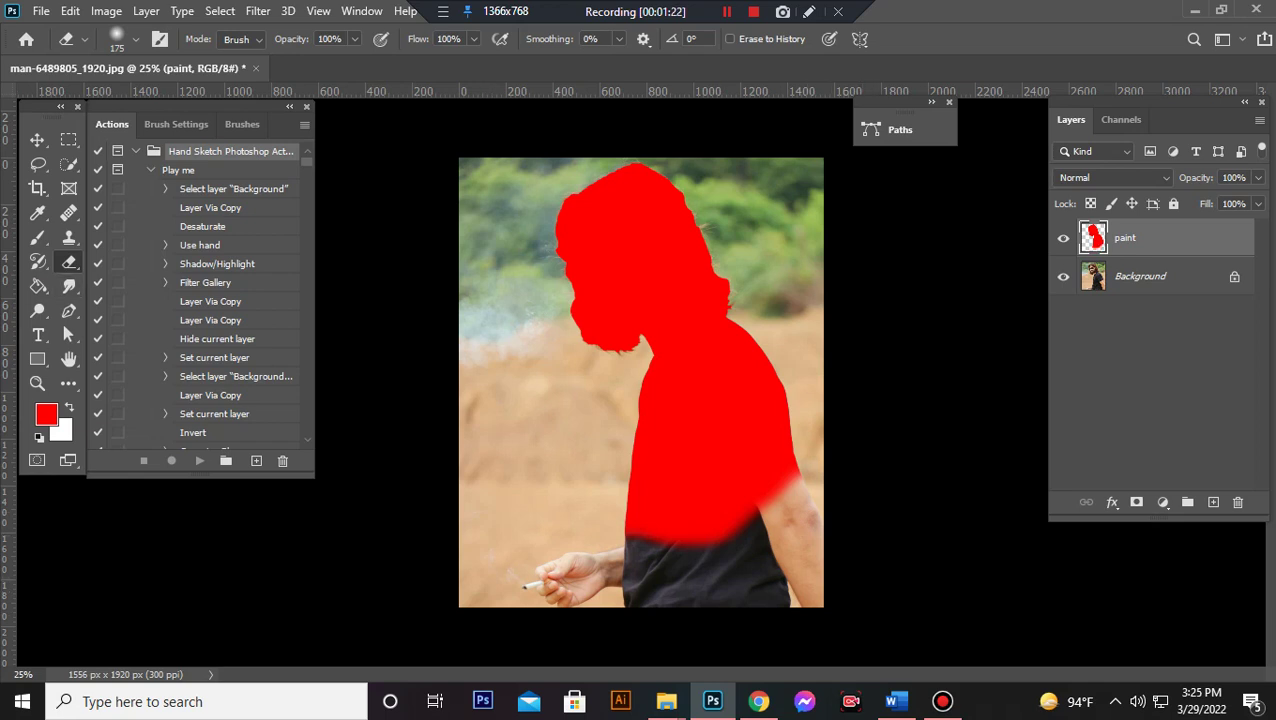
key("c")
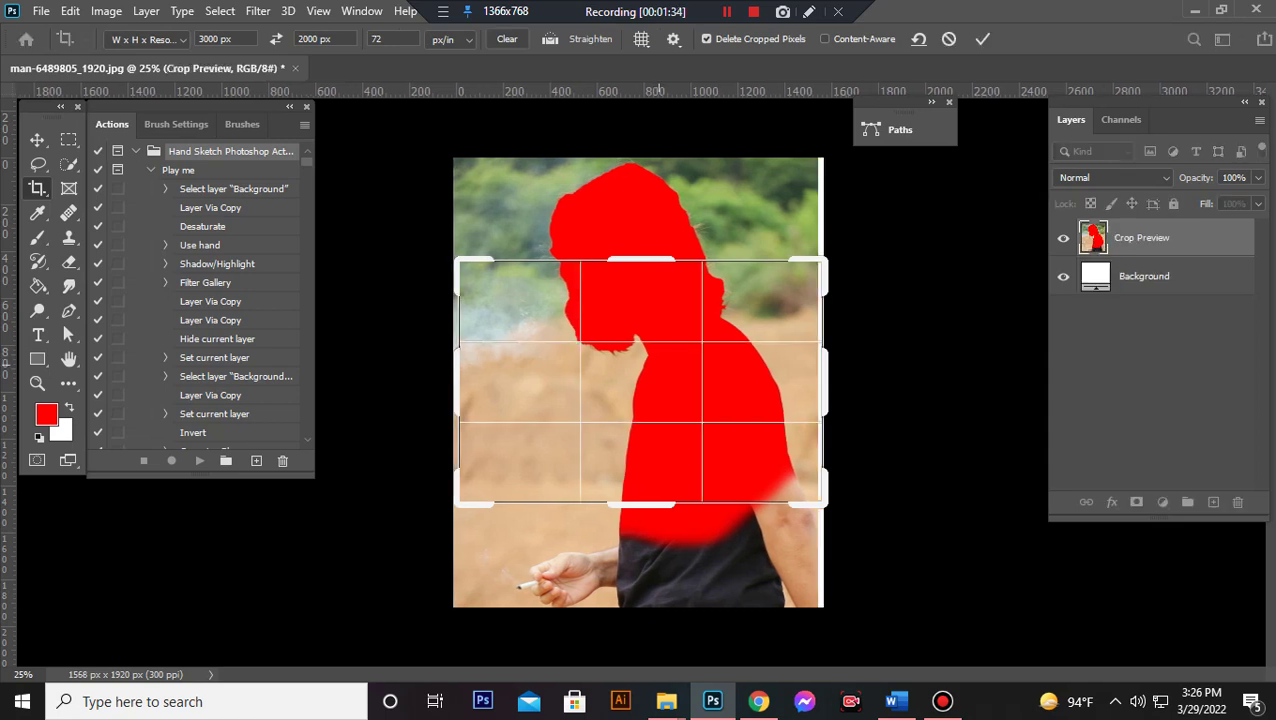
Step: Crop to a 3000 × 2000 px canvas with white space around the photo, hiding the paint layer
mouse_move(640, 380)
left_mouse_down()
mouse_move(589, 380)
mouse_move(589, 412)
mouse_move(604, 412)
left_mouse_up()
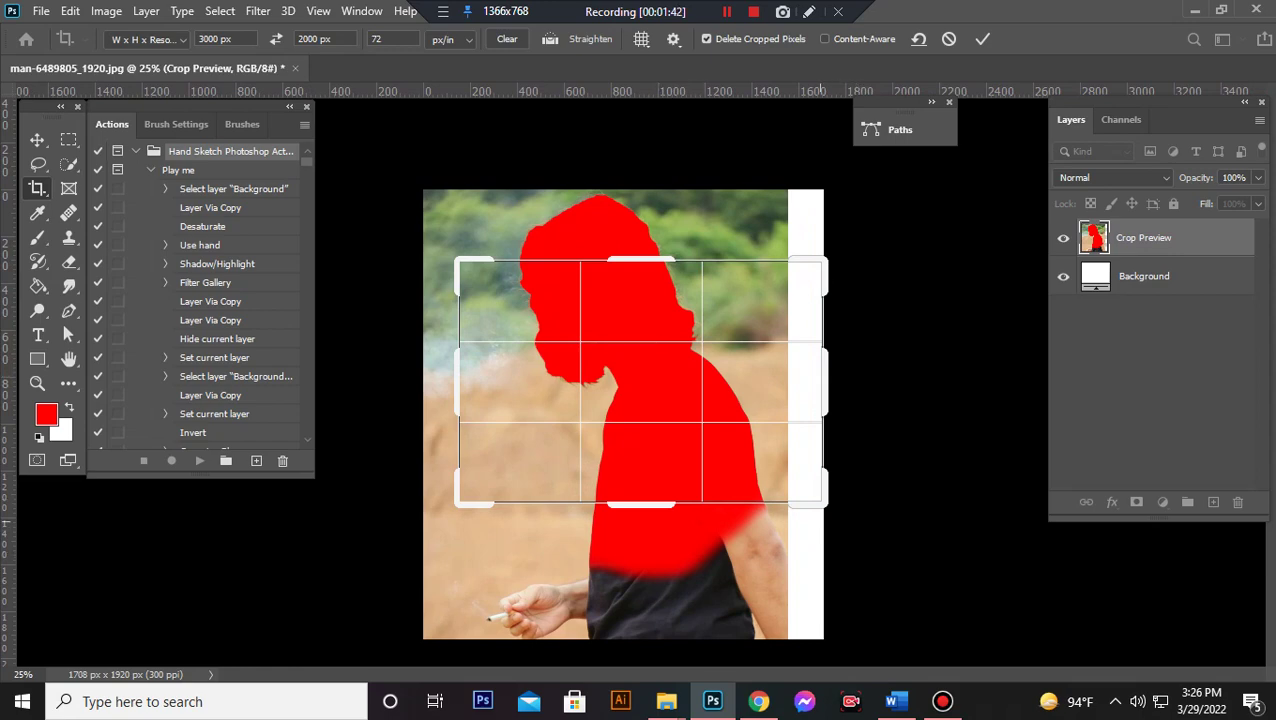
left_click_drag(822, 455, 1010, 575)
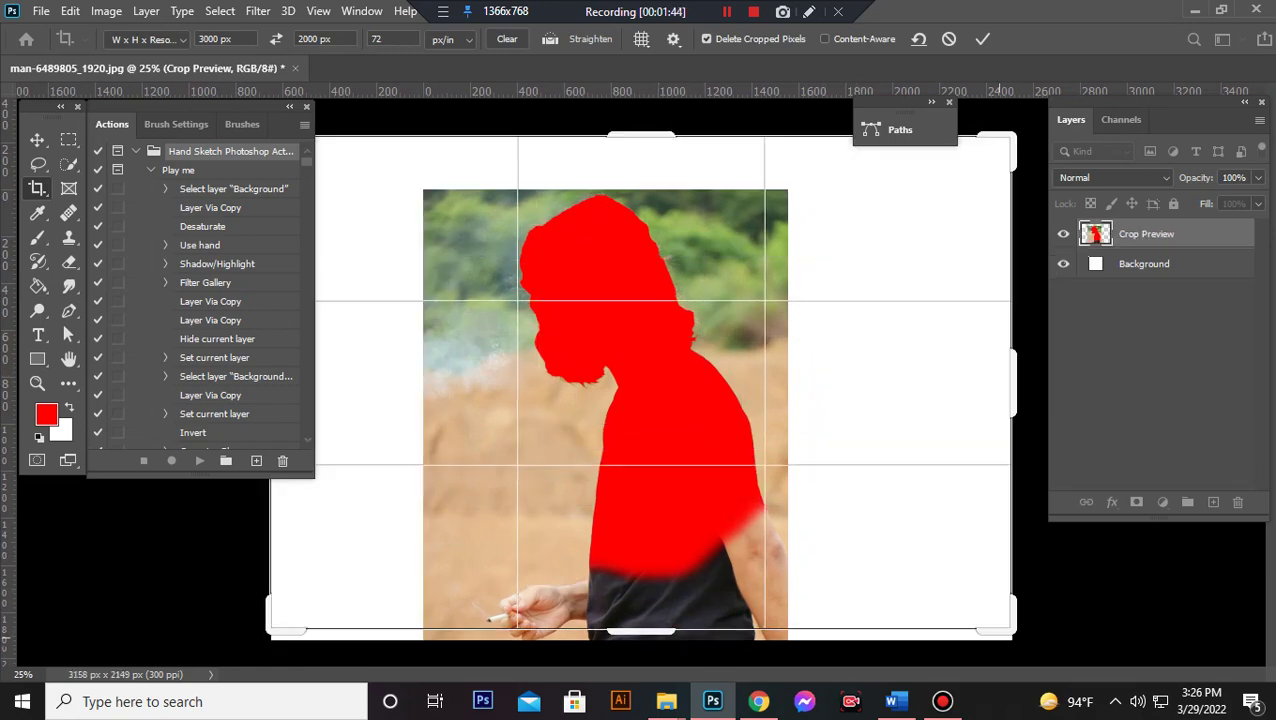
key("ctrl+minus")
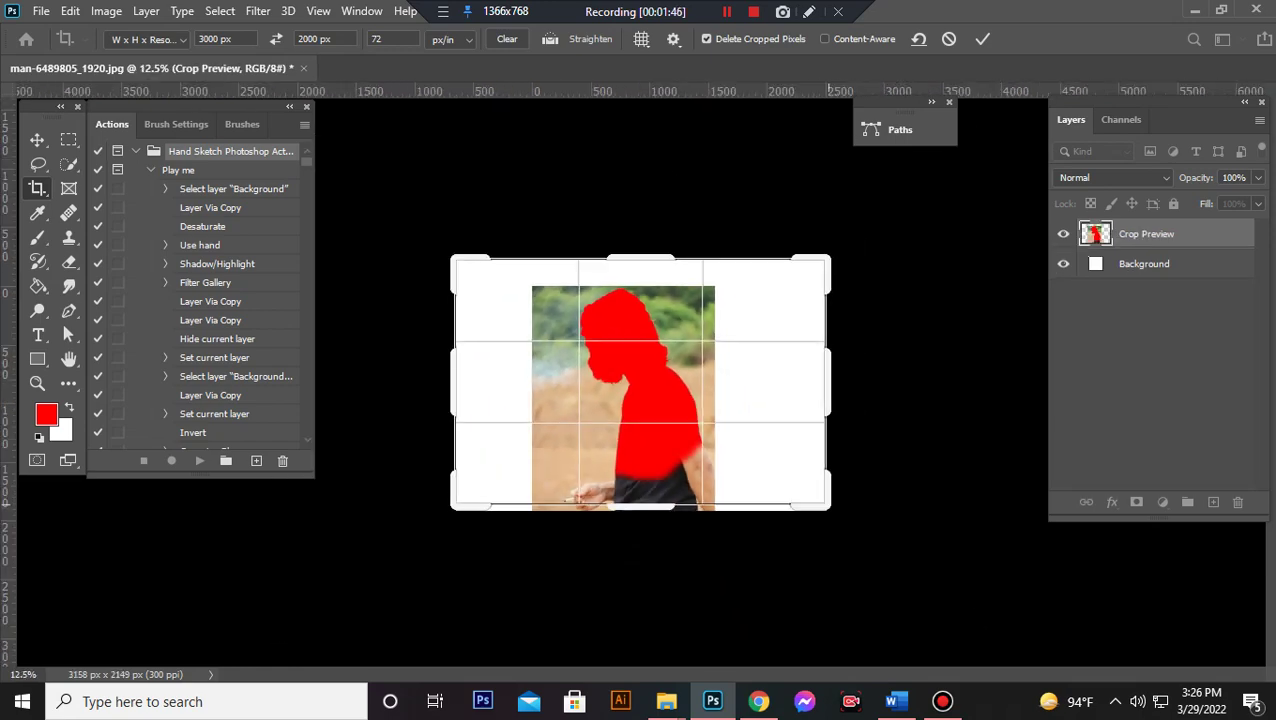
left_click_drag(829, 508, 865, 531)
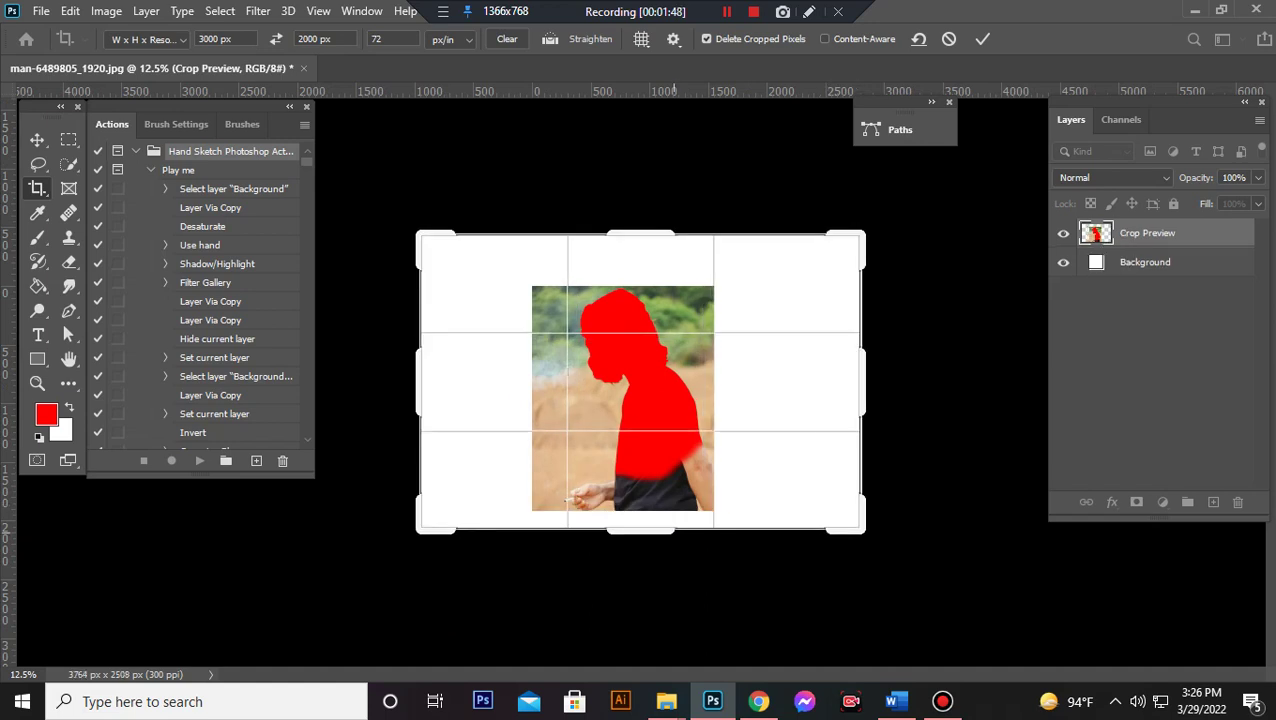
key("Return")
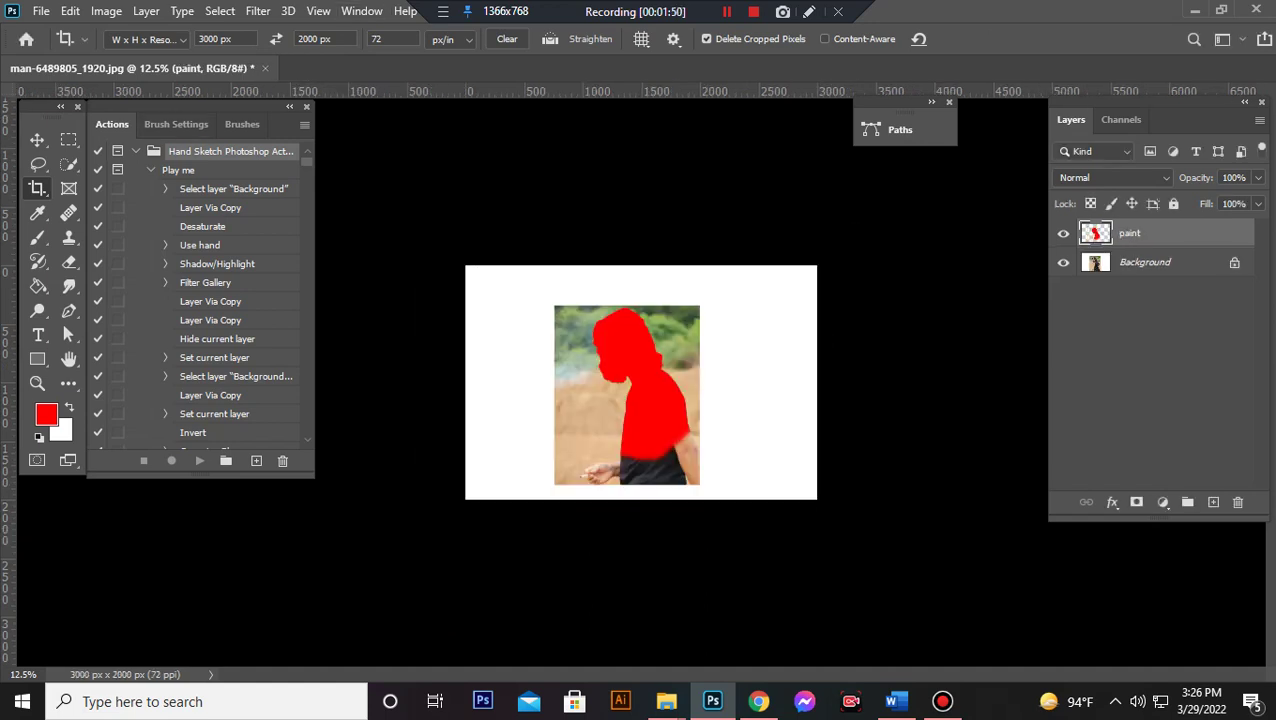
left_click(1063, 233)
Step: Run the Hand Sketch action's 'Play me' step on the photo
key("v")
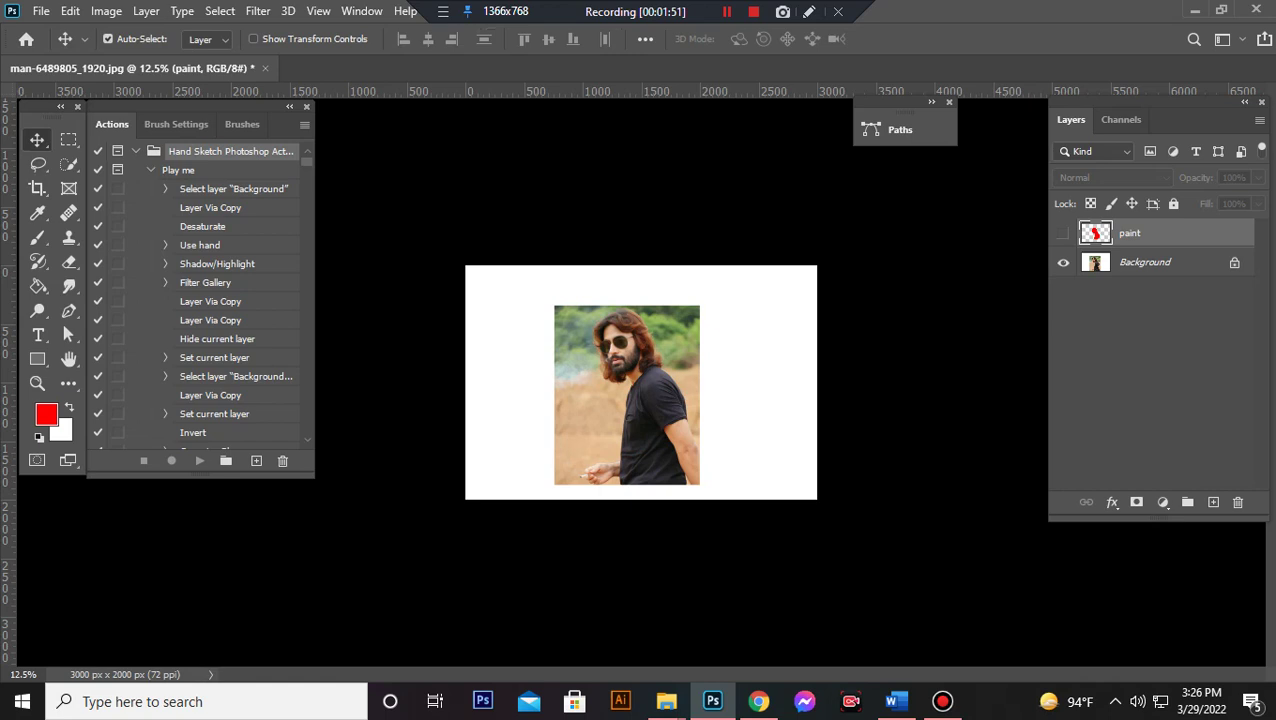
left_click(178, 170)
left_click(199, 460)
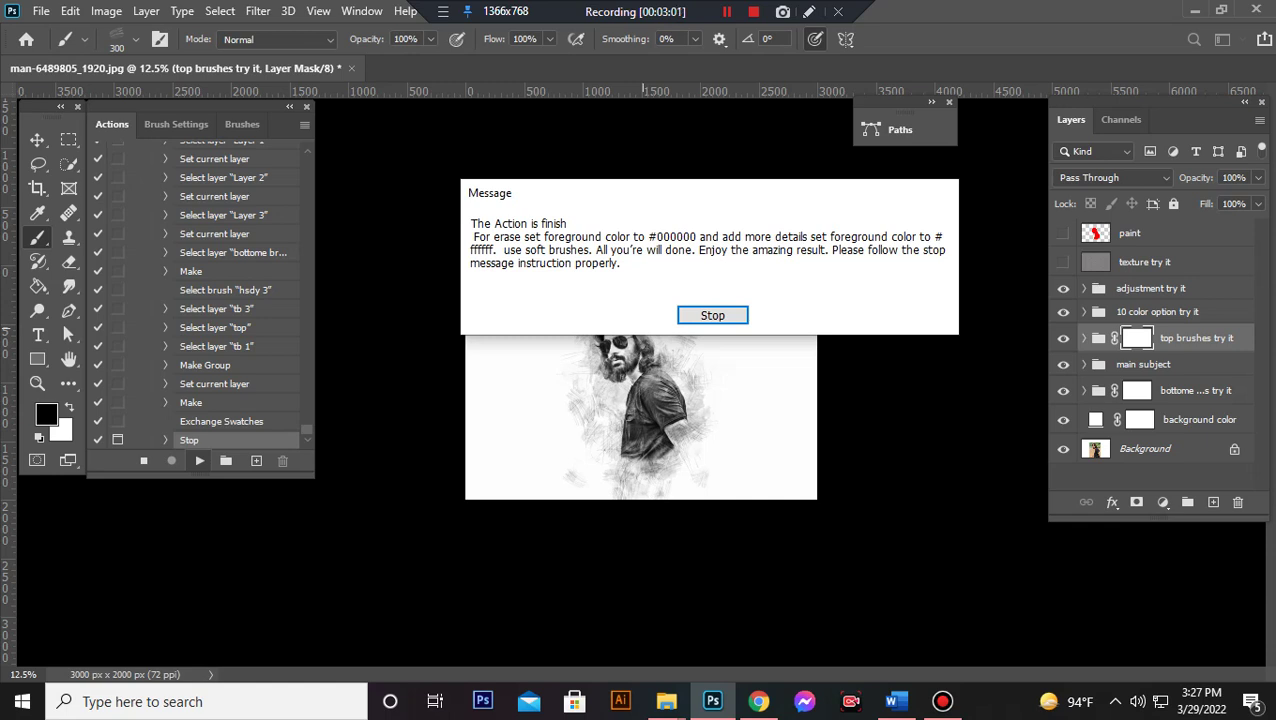
Step: Dismiss the action's completion message and zoom in on the sketched portrait
key("Return")
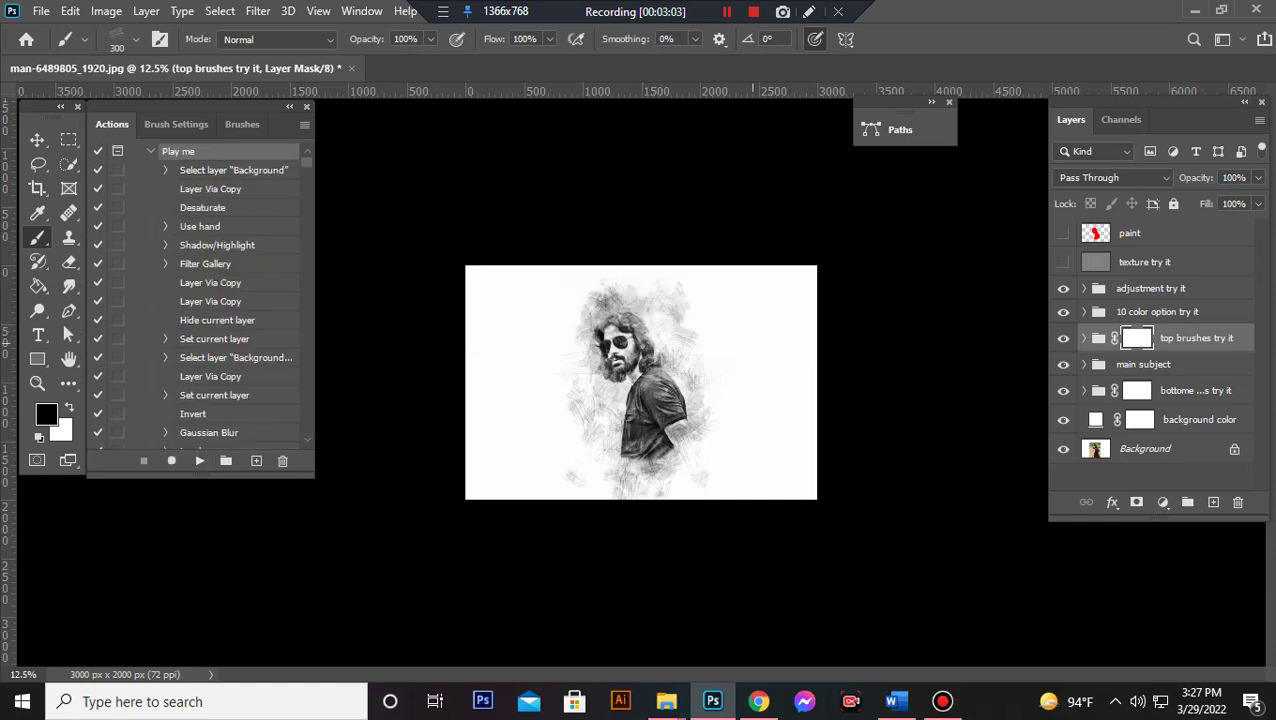
key("ctrl+plus")
key("ctrl+plus")
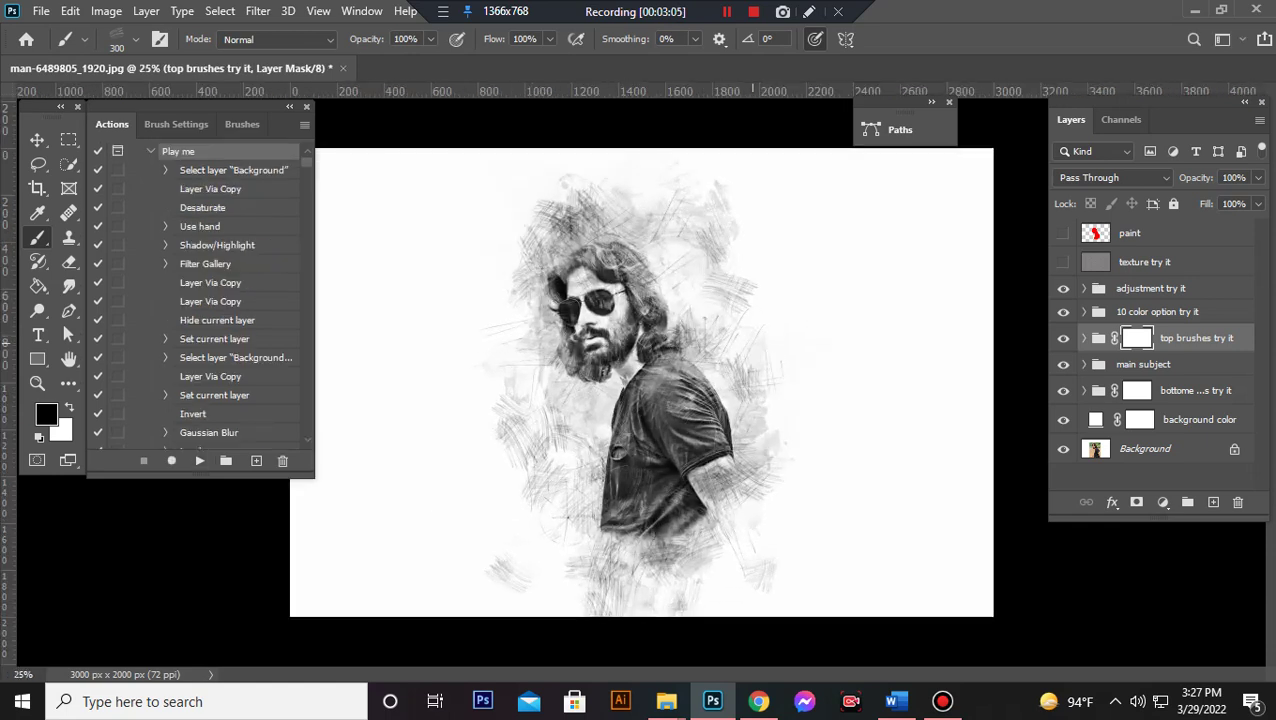
key("ctrl+plus")
key("ctrl+plus")
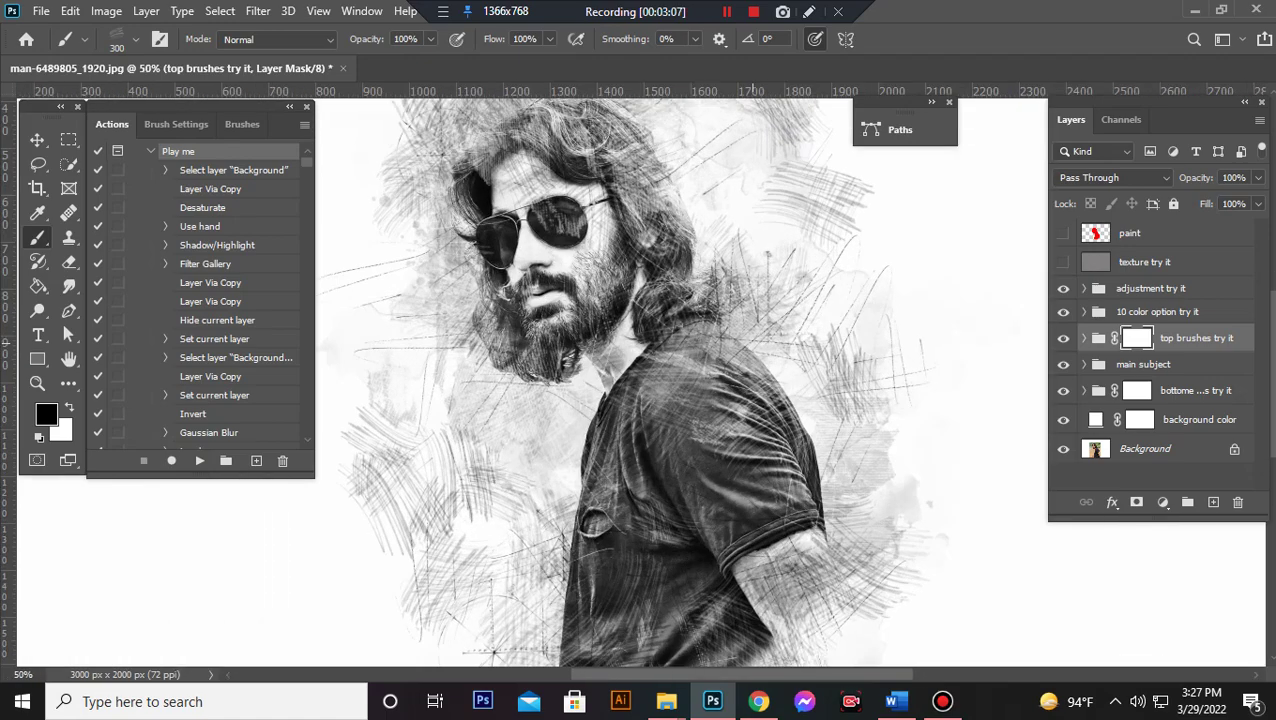
key("ctrl+minus")
key("ctrl+minus")
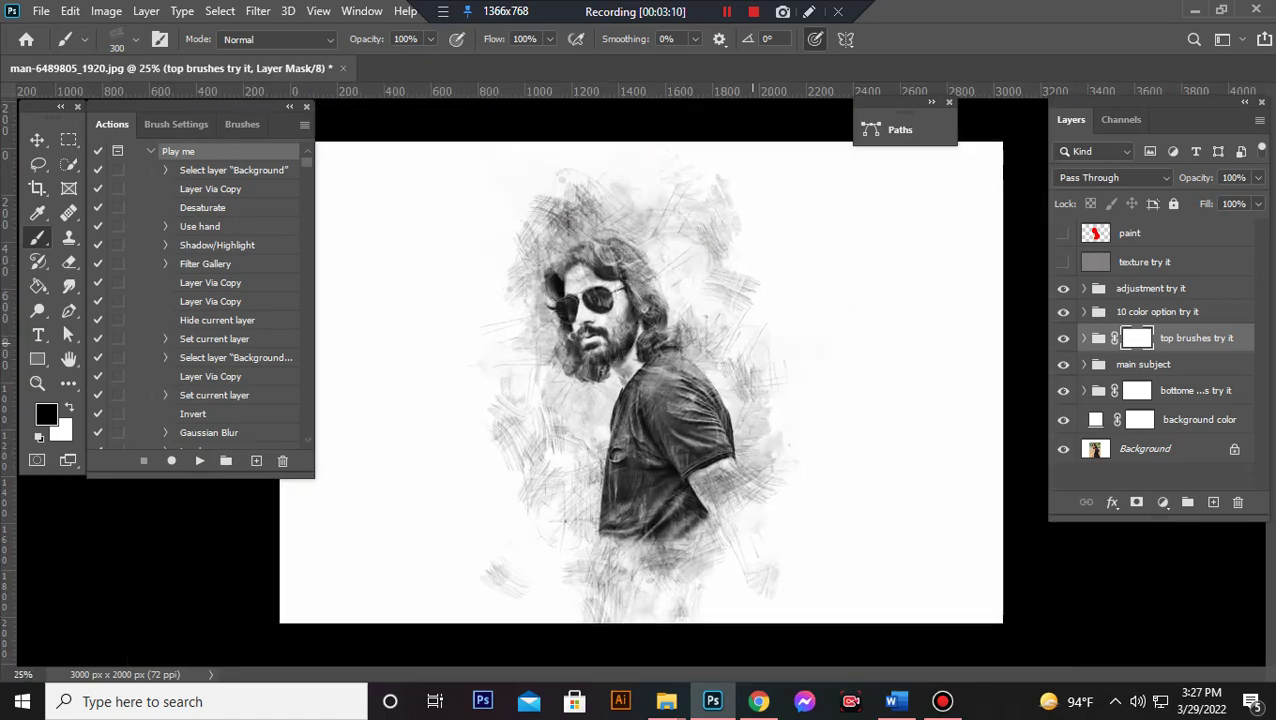
key("ctrl+plus")
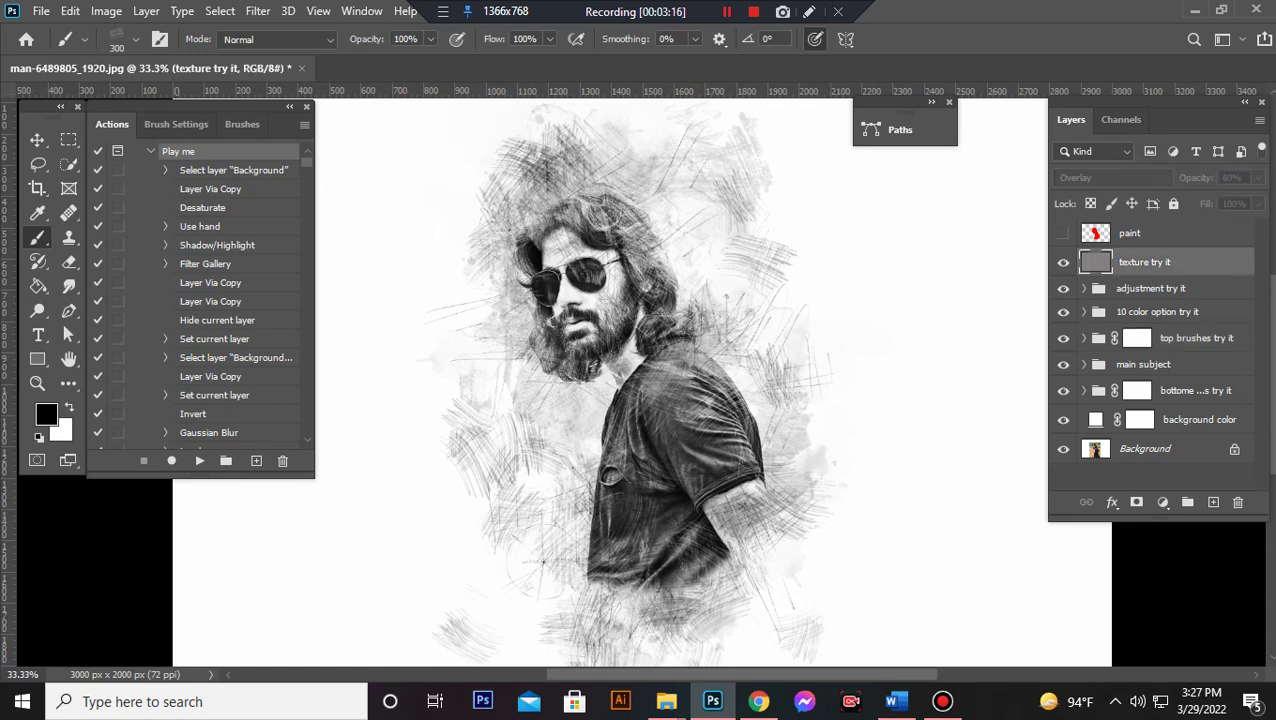
key("ctrl+plus")
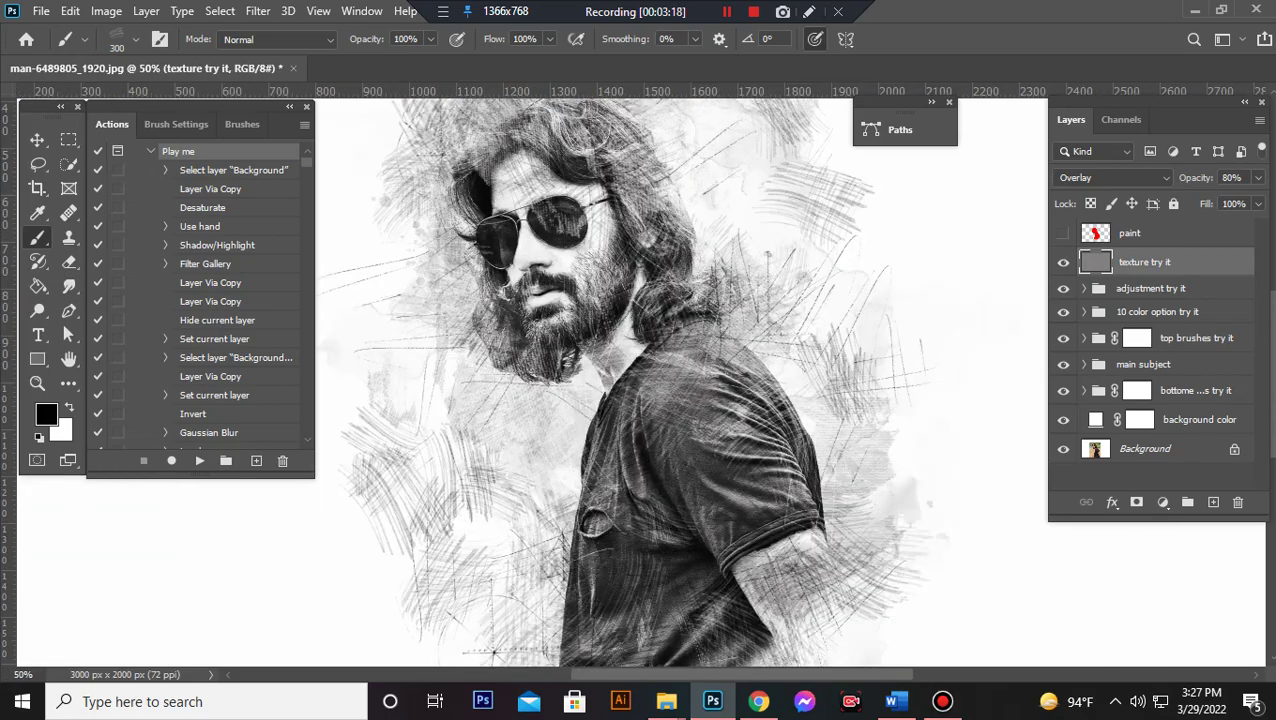
key("ctrl+plus")
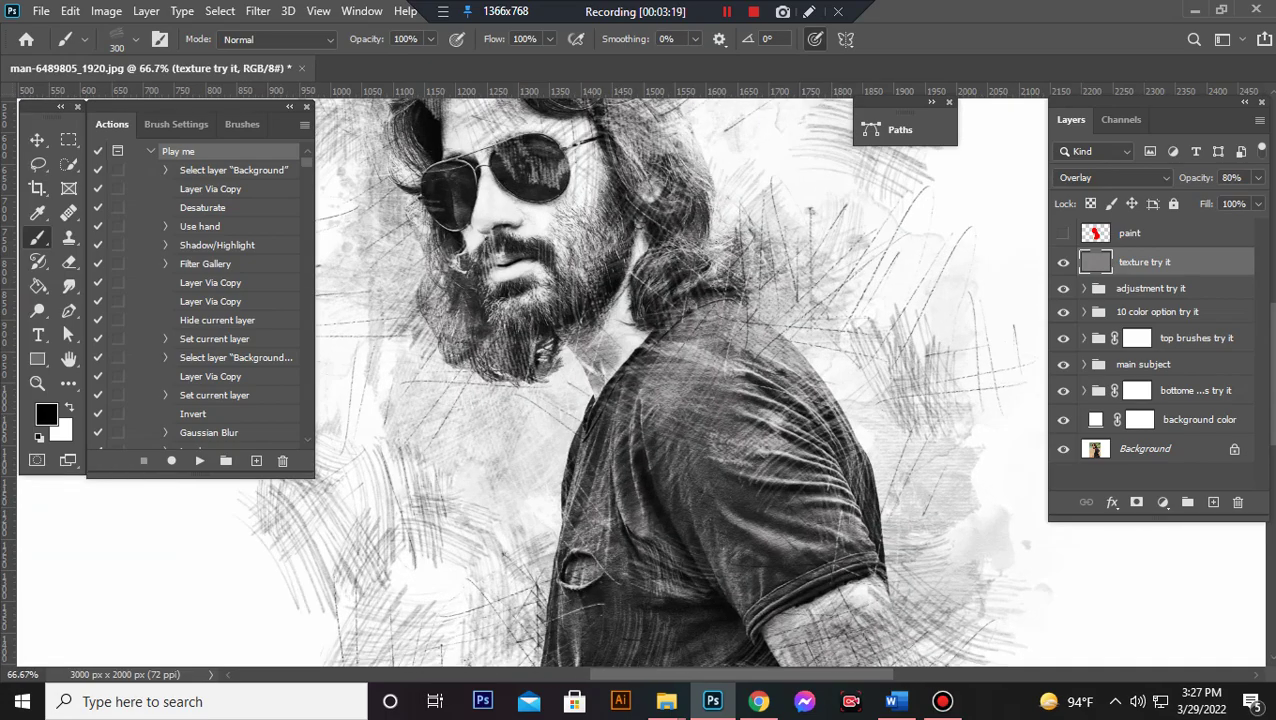
Step: View the face at 100% and toggle the texture try it layer off and on to compare
key("ctrl+1")
scroll(640, 380, "up", 5)
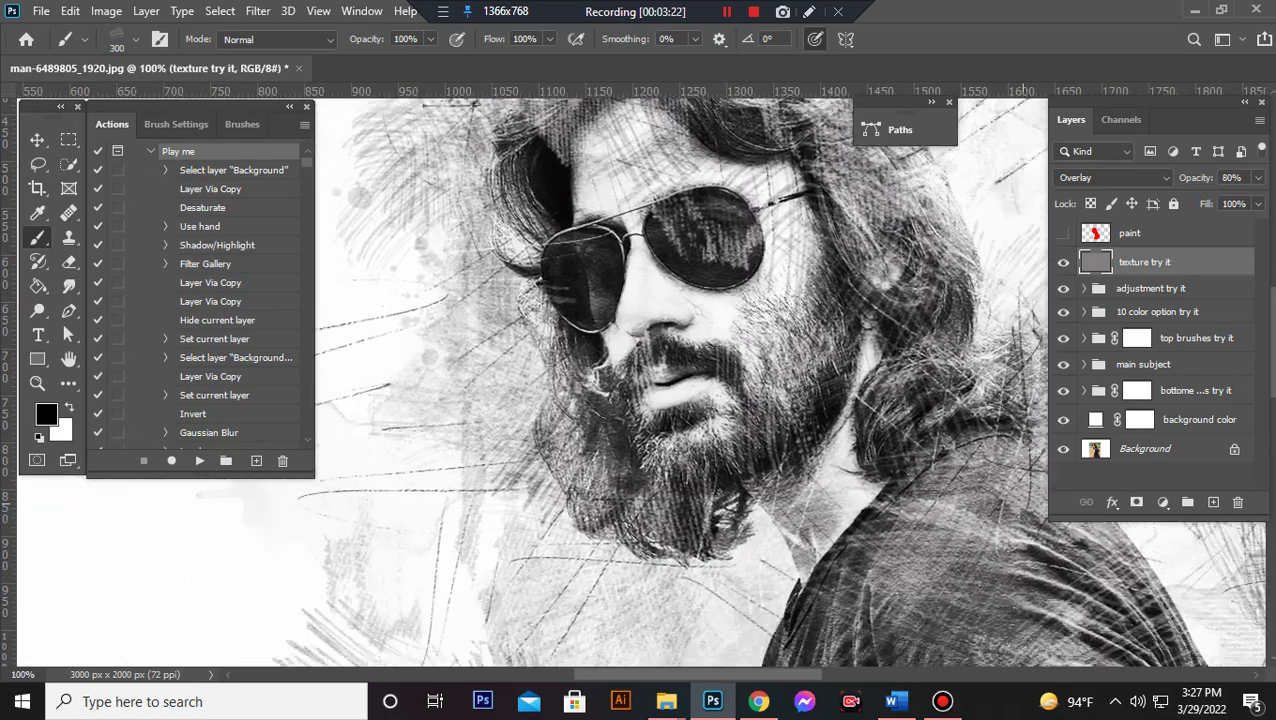
scroll(640, 380, "down", 2)
left_click(1063, 262)
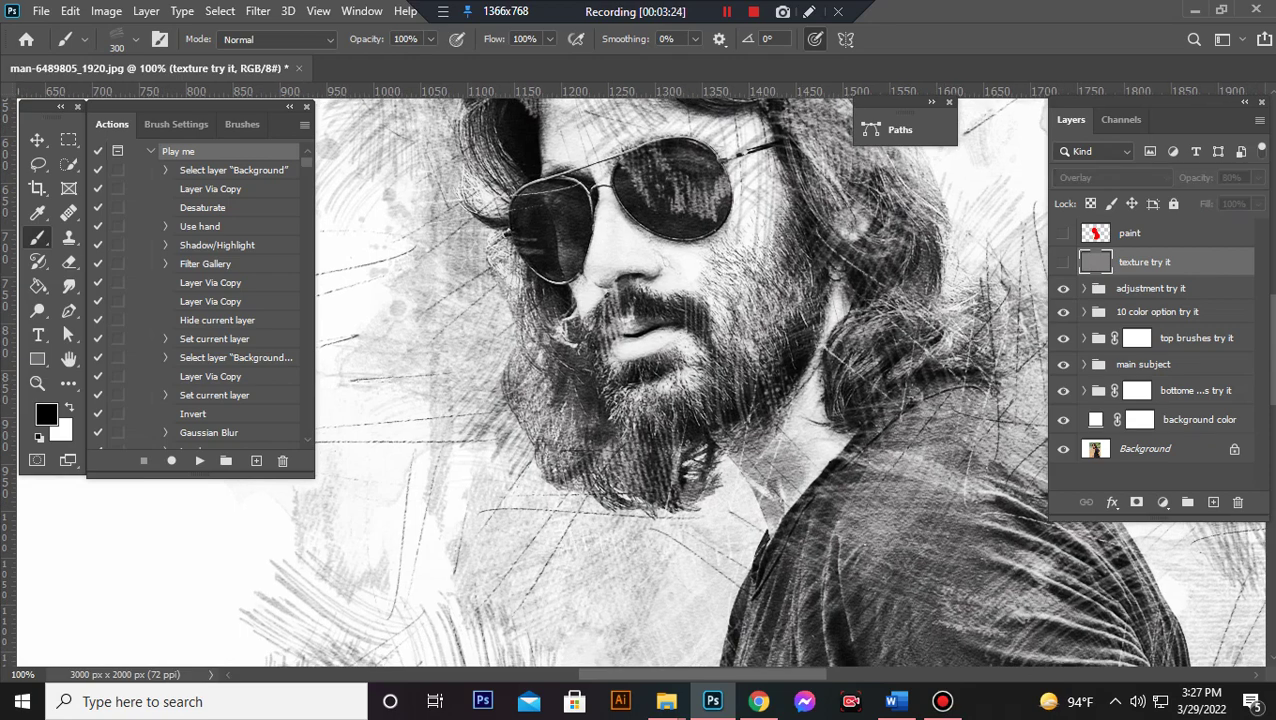
left_click(1063, 262)
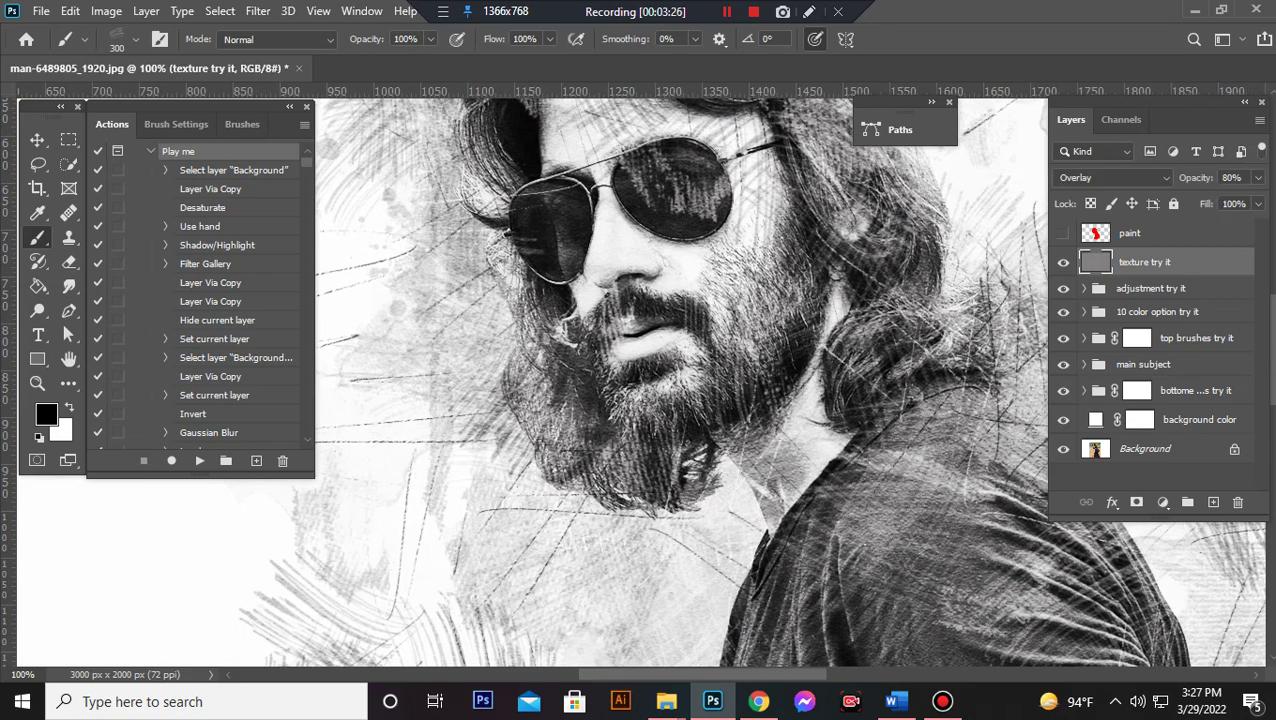
Step: Adjust the texture try it opacity, then hide it and select the adjustment try it group
key("ctrl+minus")
key("ctrl+minus")
key("ctrl+minus")
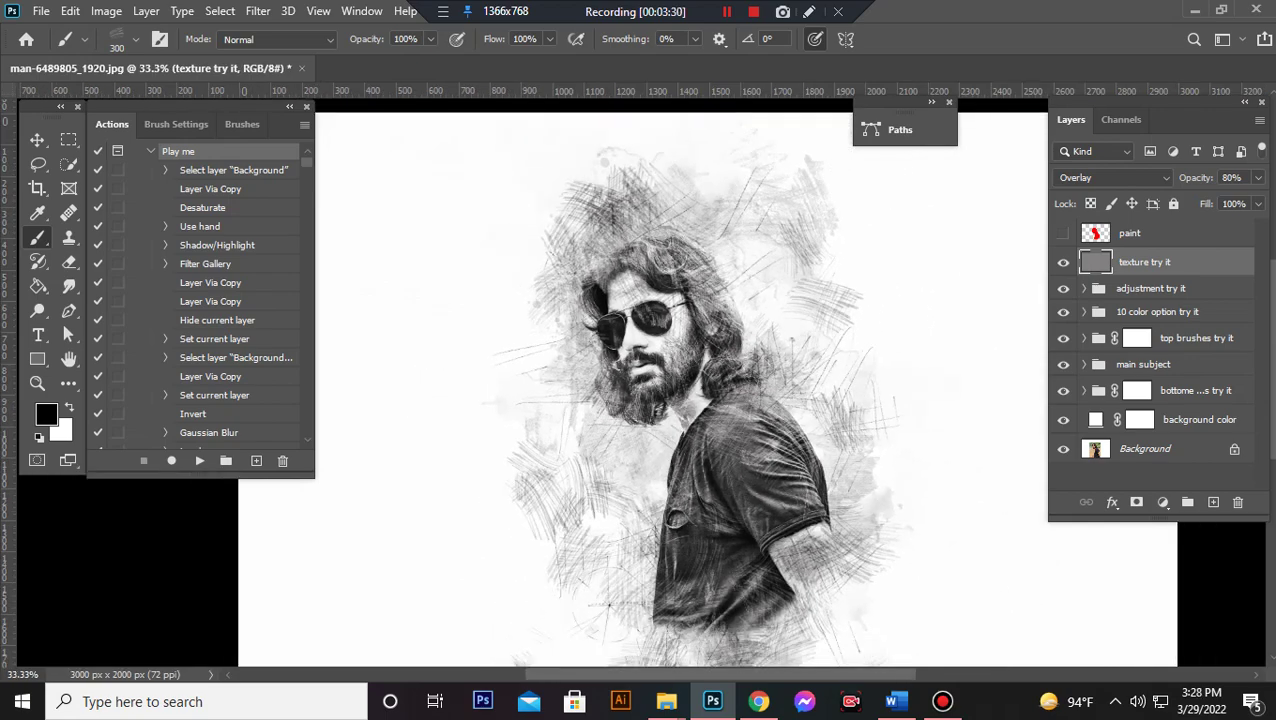
left_click(1258, 177)
left_click_drag(1240, 199, 1256, 199)
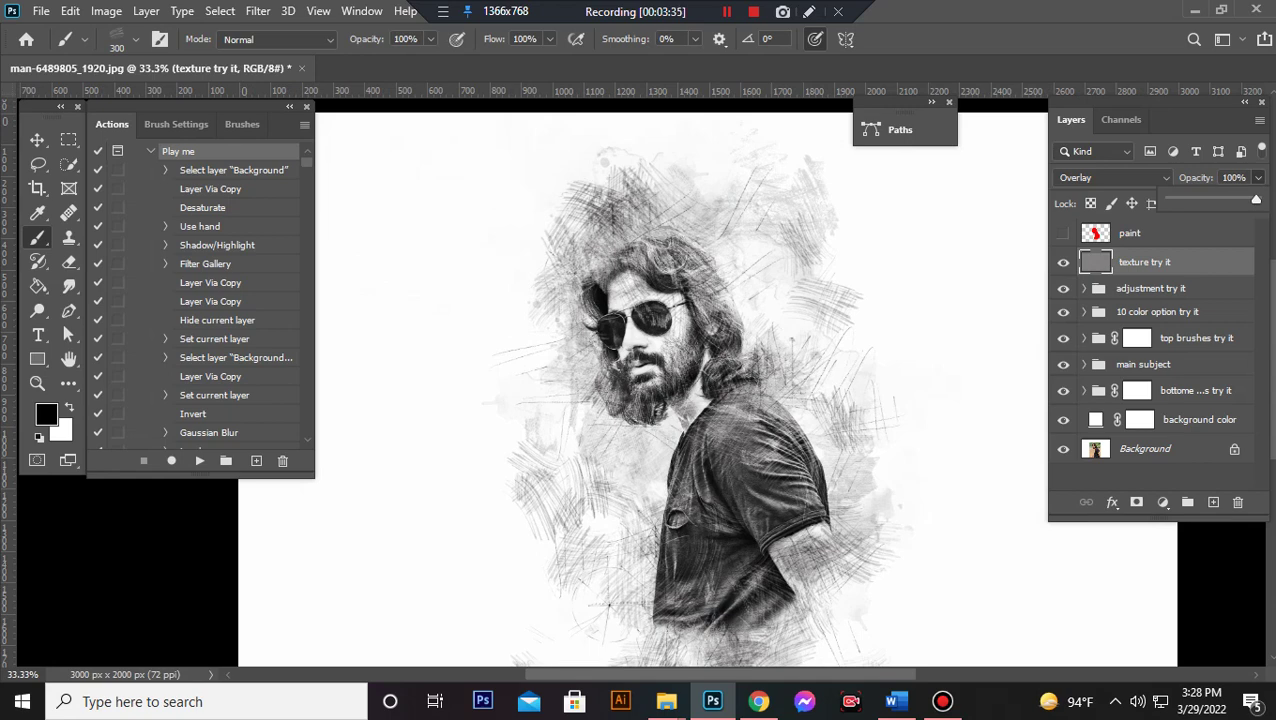
left_click(1063, 262)
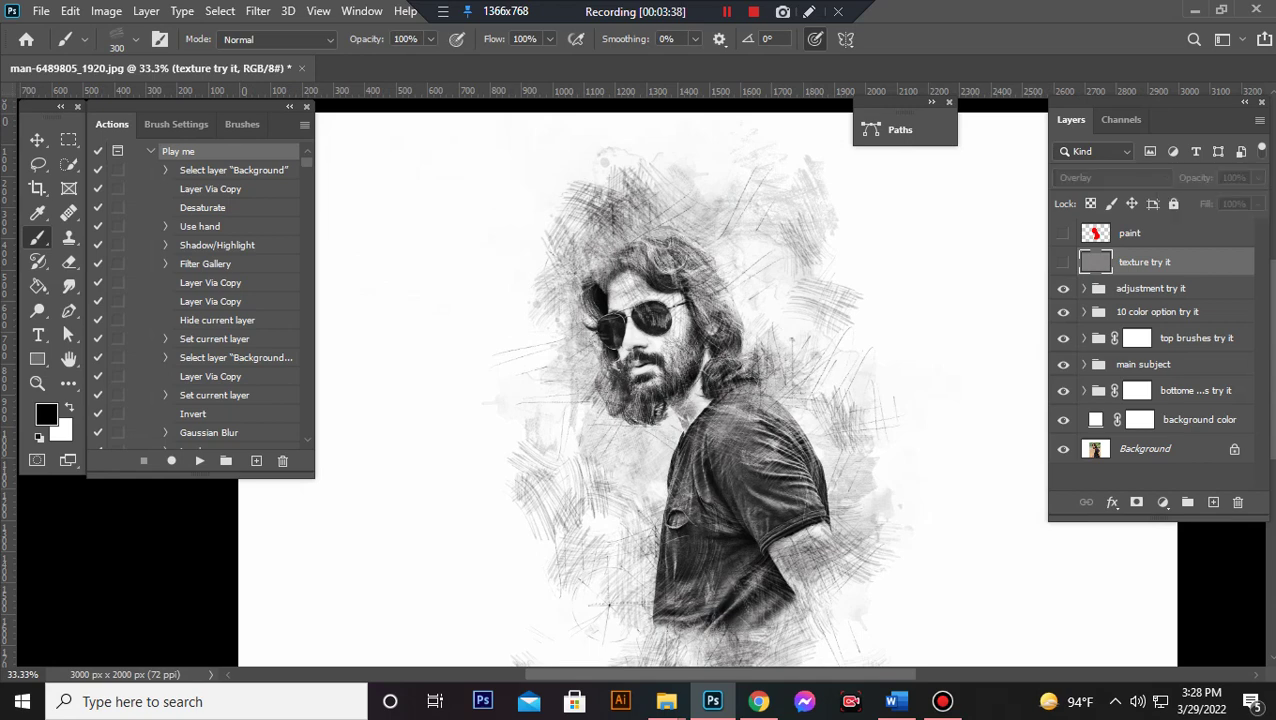
key("ctrl+plus")
key("ctrl+plus")
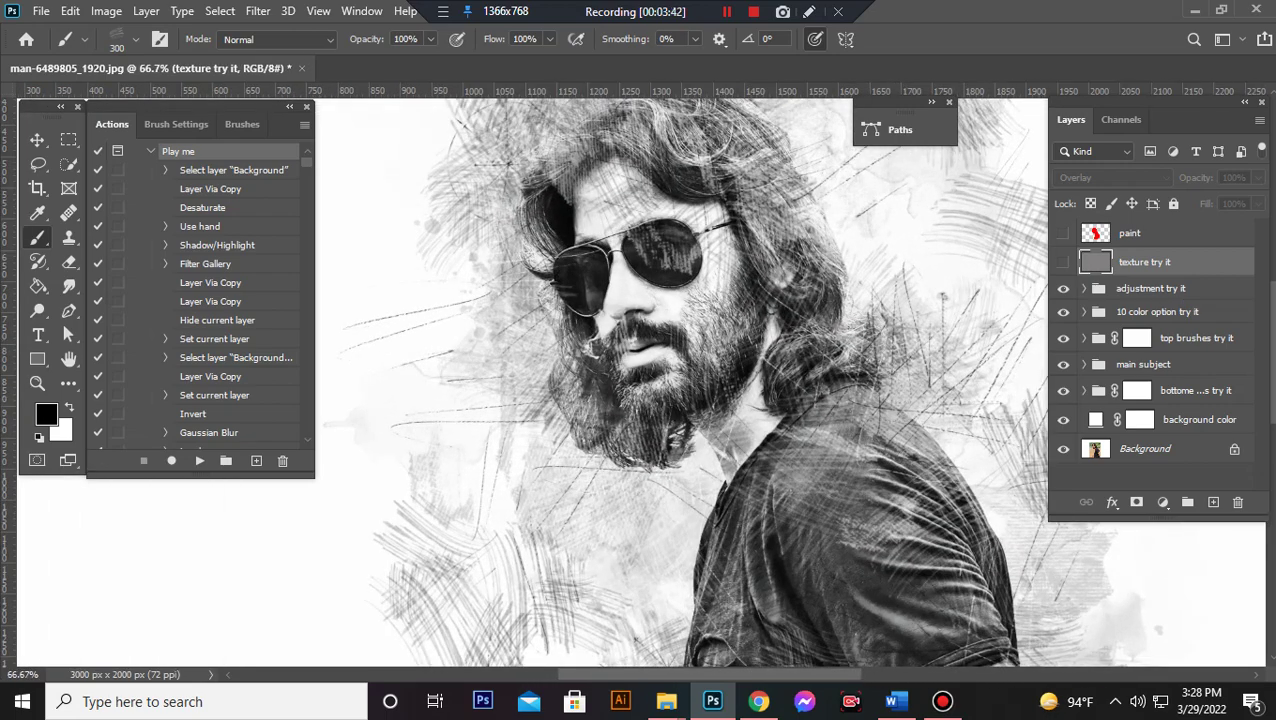
key("ctrl+minus")
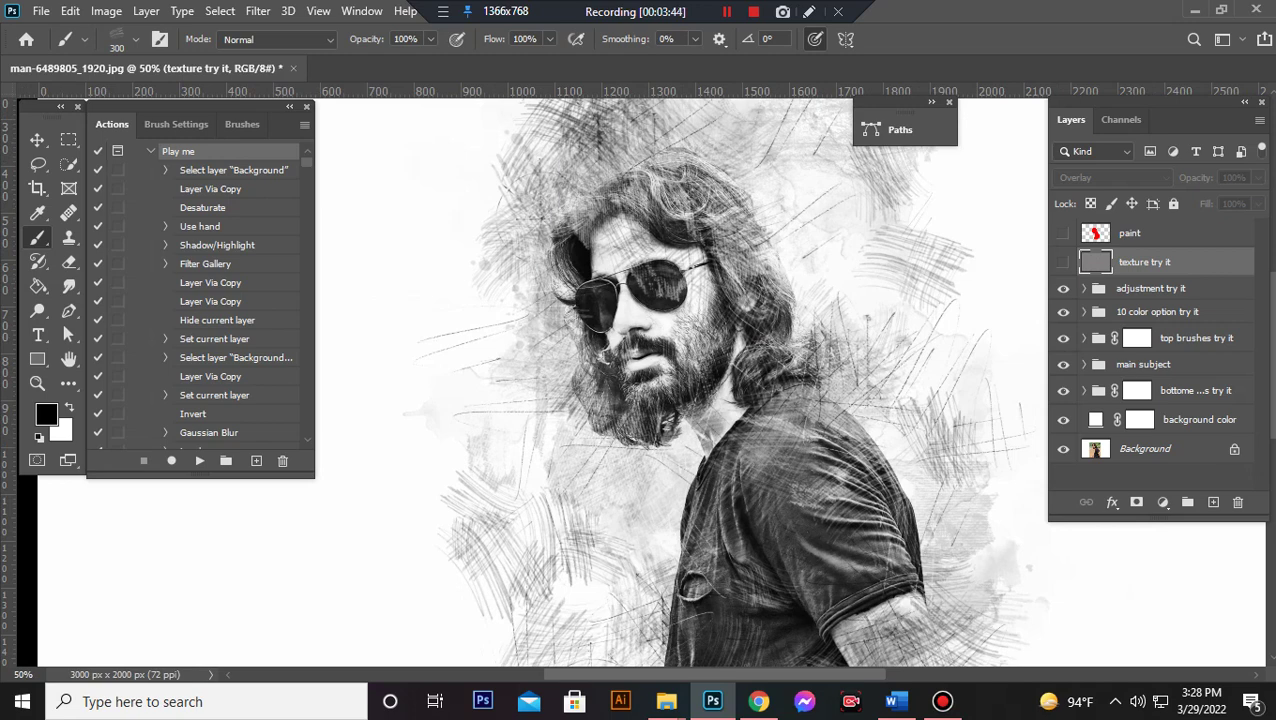
left_click(1150, 288)
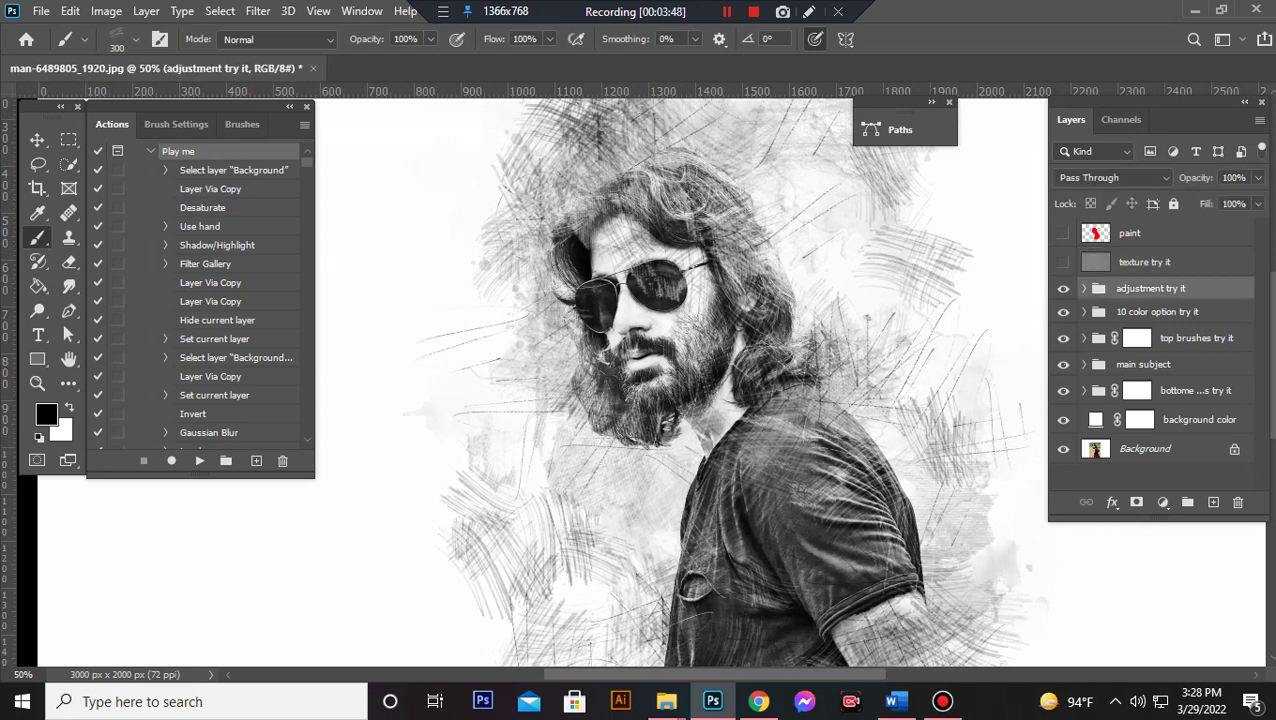
Step: Open Selective Color 1 and set the black amount for Blacks to +20
left_click(1084, 288)
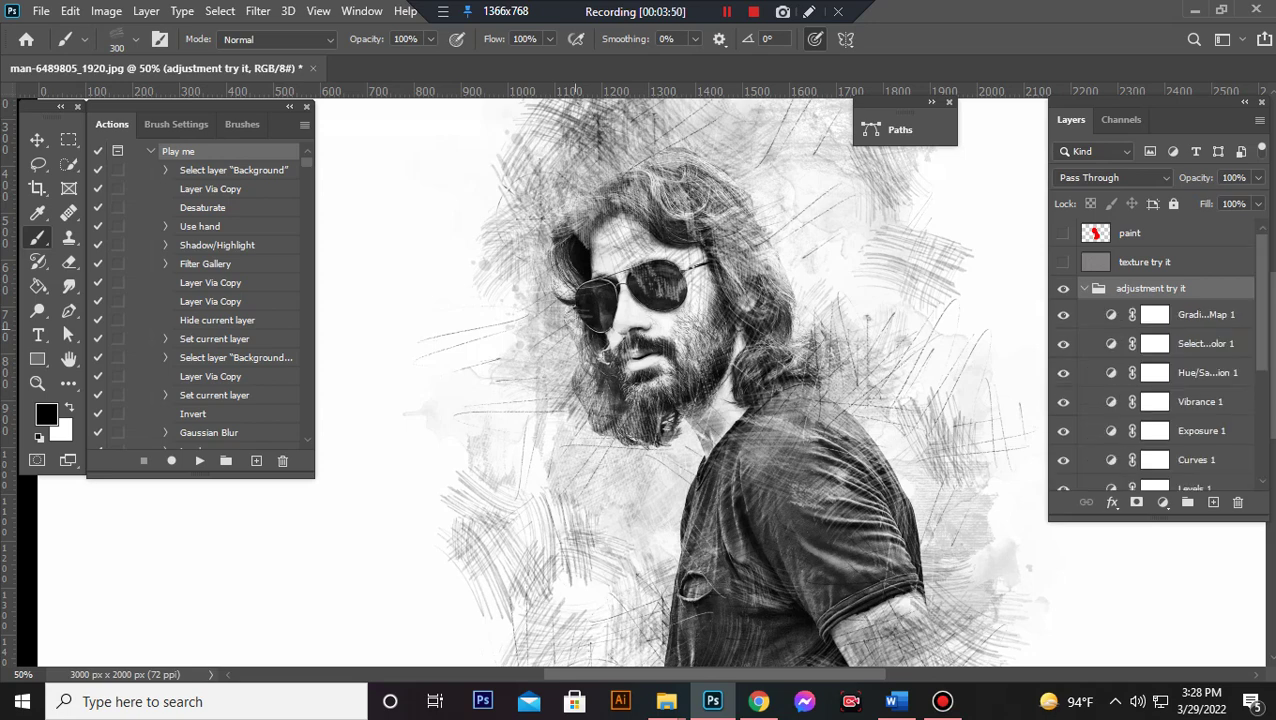
left_click(1111, 343)
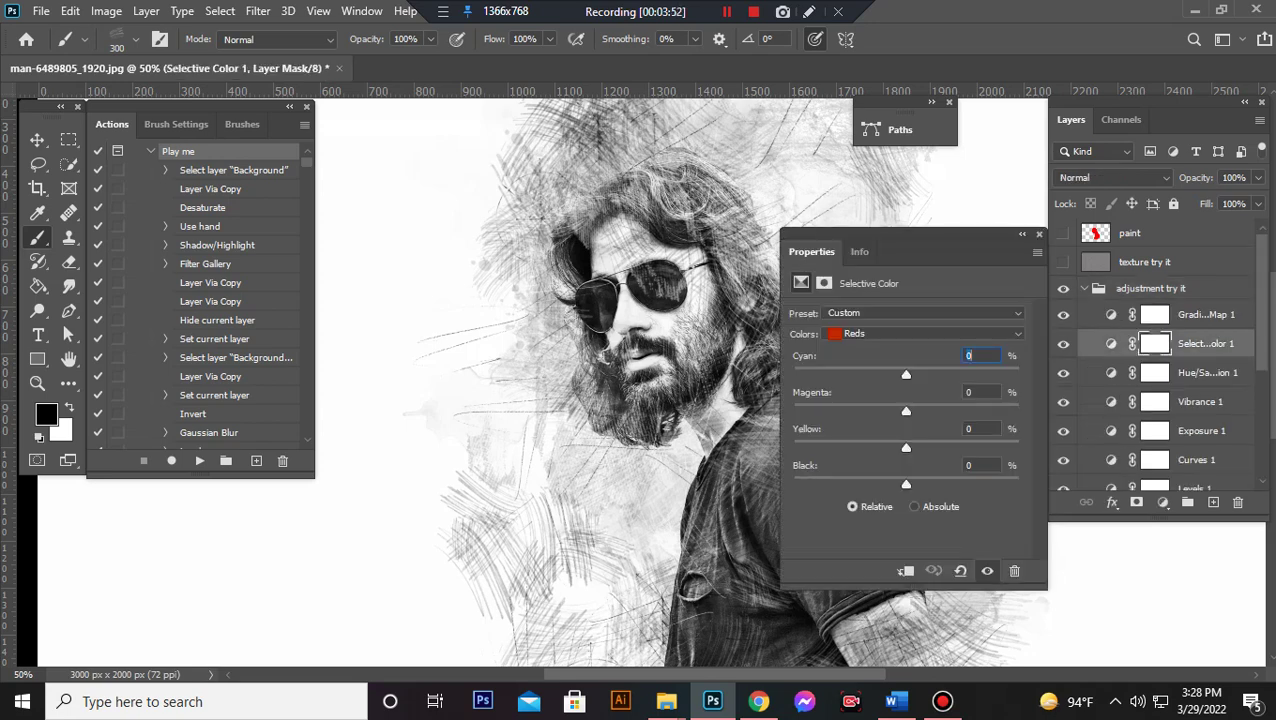
left_click(925, 333)
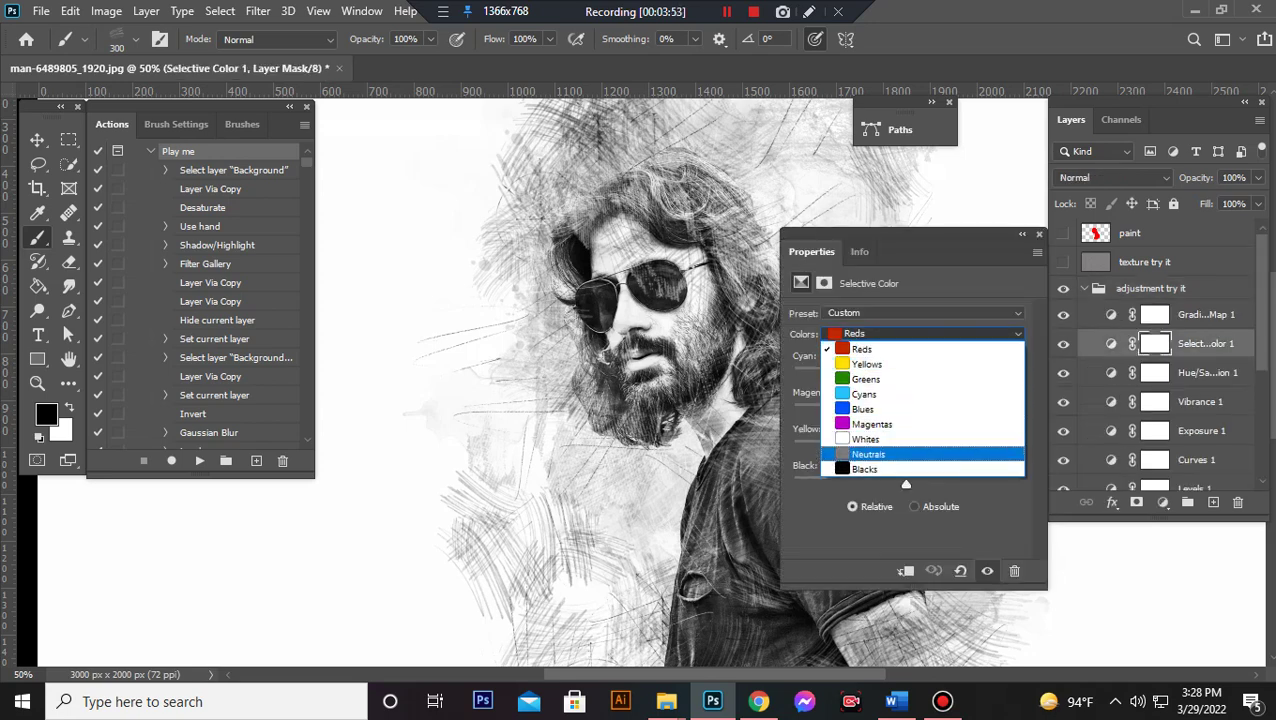
left_click(865, 469)
left_click_drag(911, 484, 928, 484)
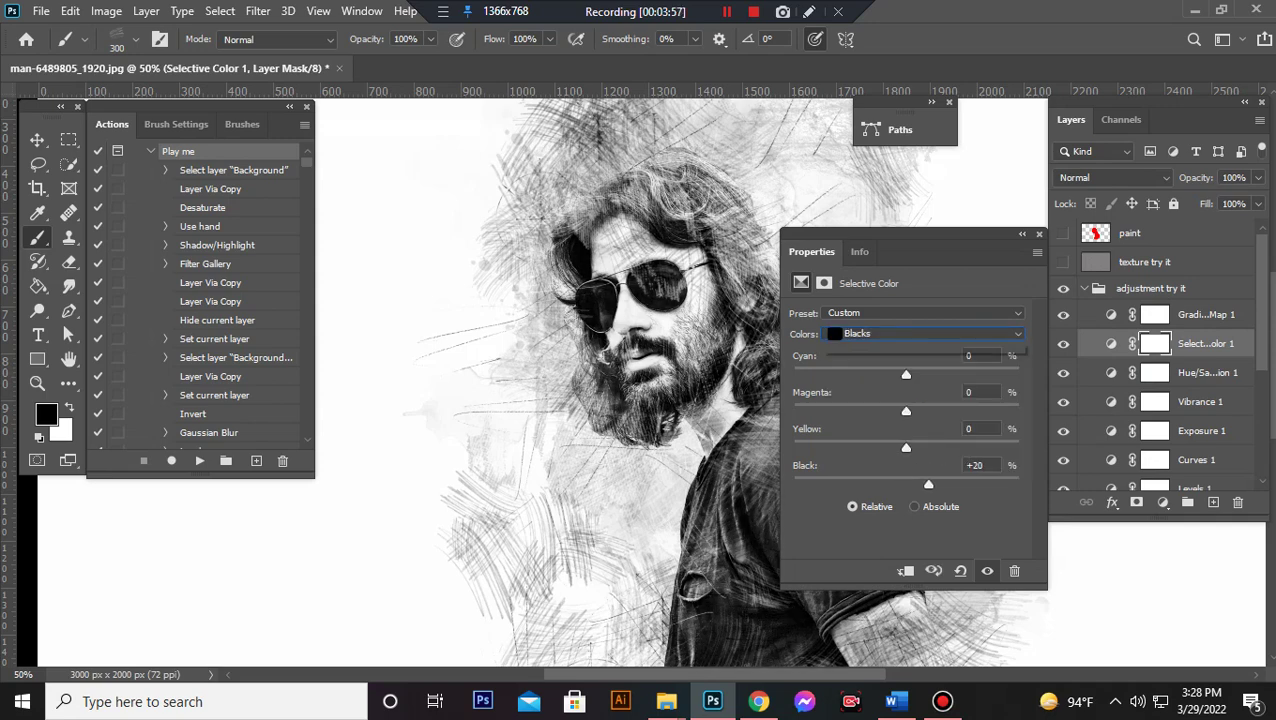
Step: Set Selective Color black to +4 for Neutrals and reduce it for Whites
left_click(925, 333)
left_click(860, 316)
left_click_drag(900, 484, 910, 484)
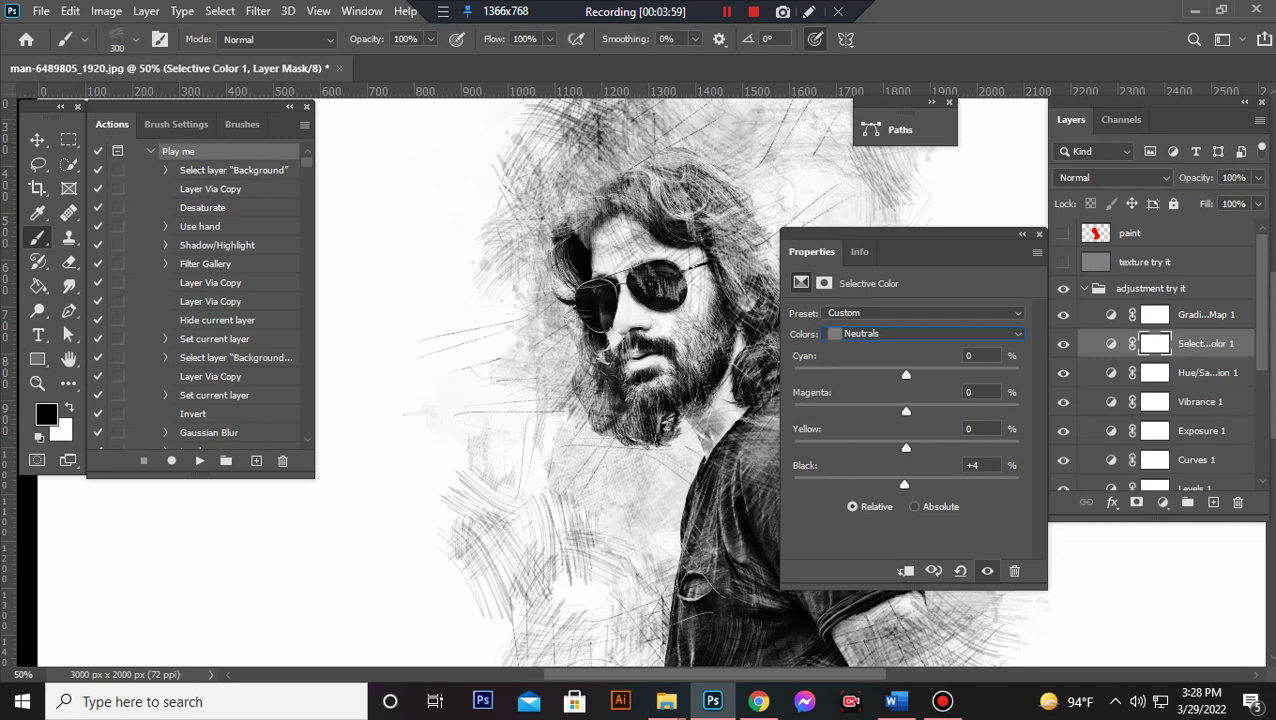
left_click(925, 333)
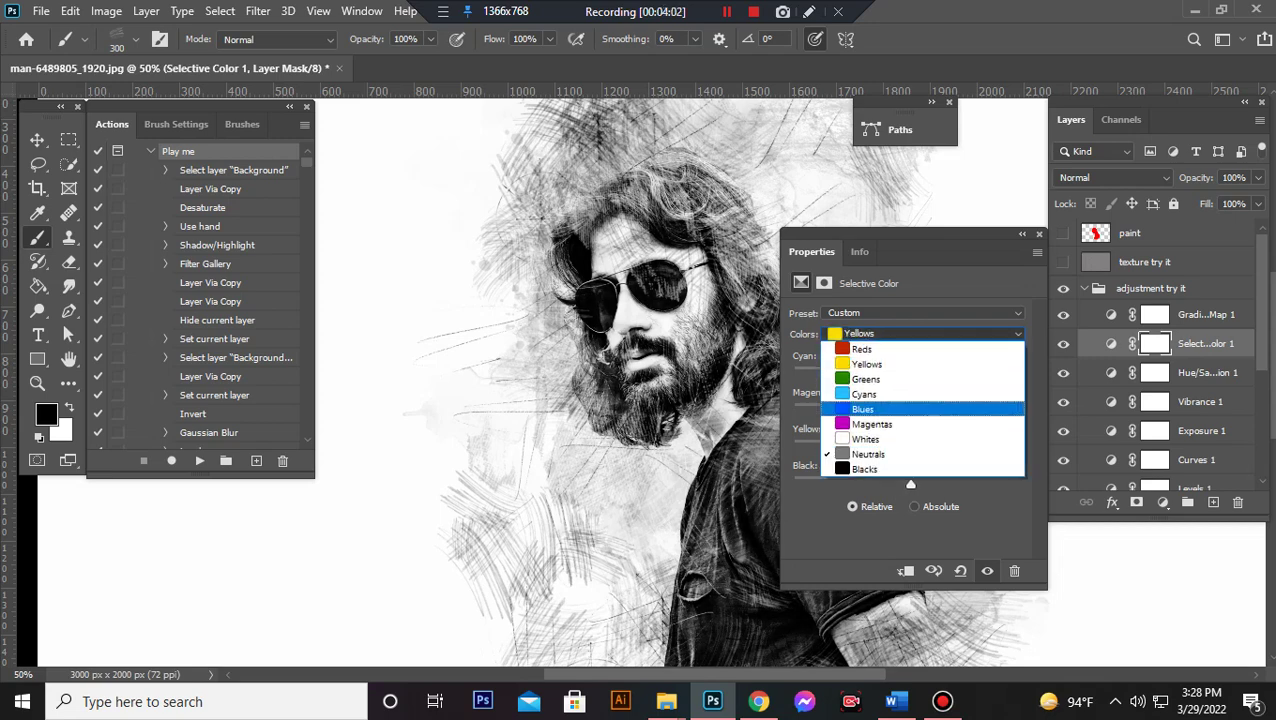
left_click(860, 447)
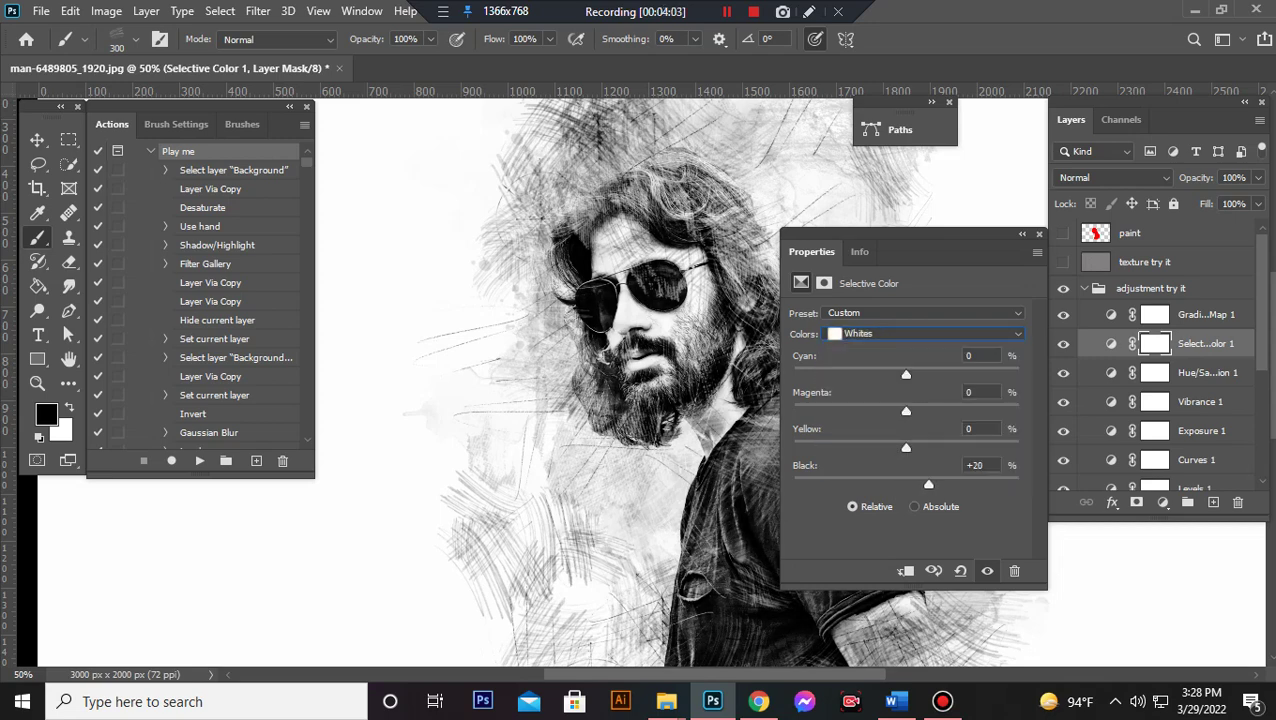
mouse_move(923, 484)
left_mouse_down()
mouse_move(806, 484)
mouse_move(930, 484)
left_mouse_up()
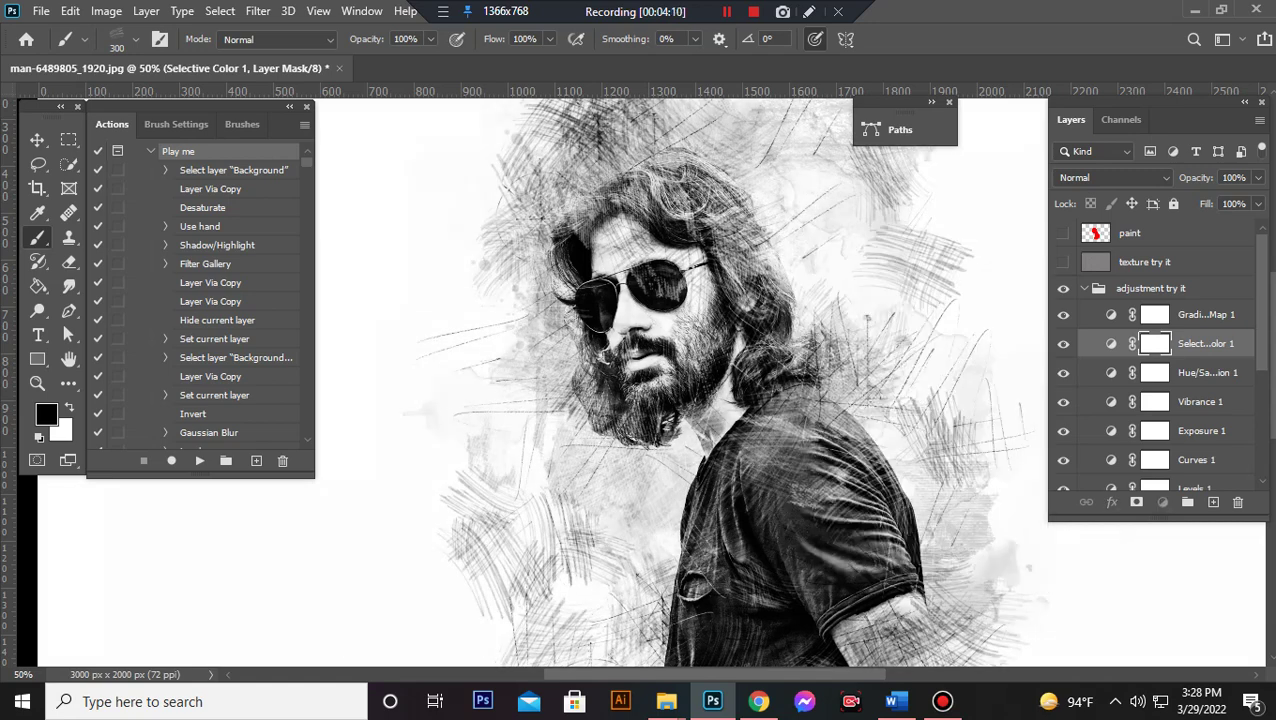
double_click(1155, 430)
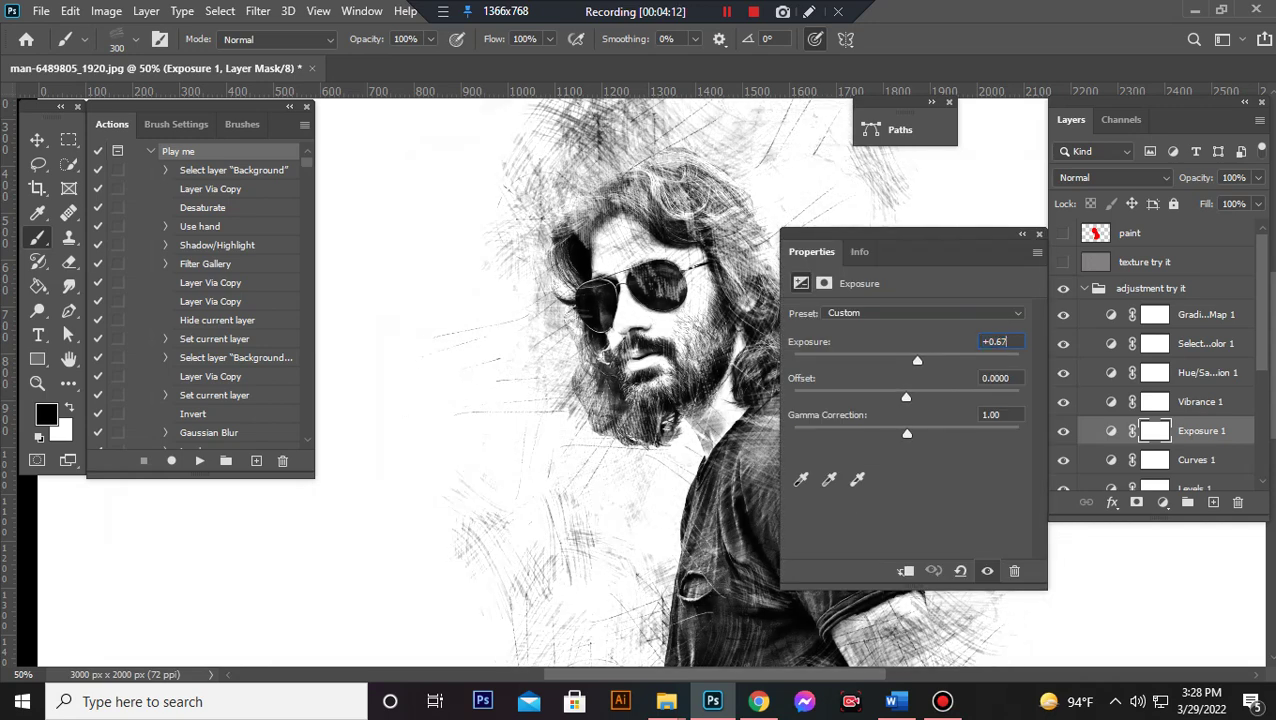
Step: Raise Exposure 1 and reshape Curves 1, lifting the curve and lowering the shadow point
key("shift+Up")
key("shift+Up")
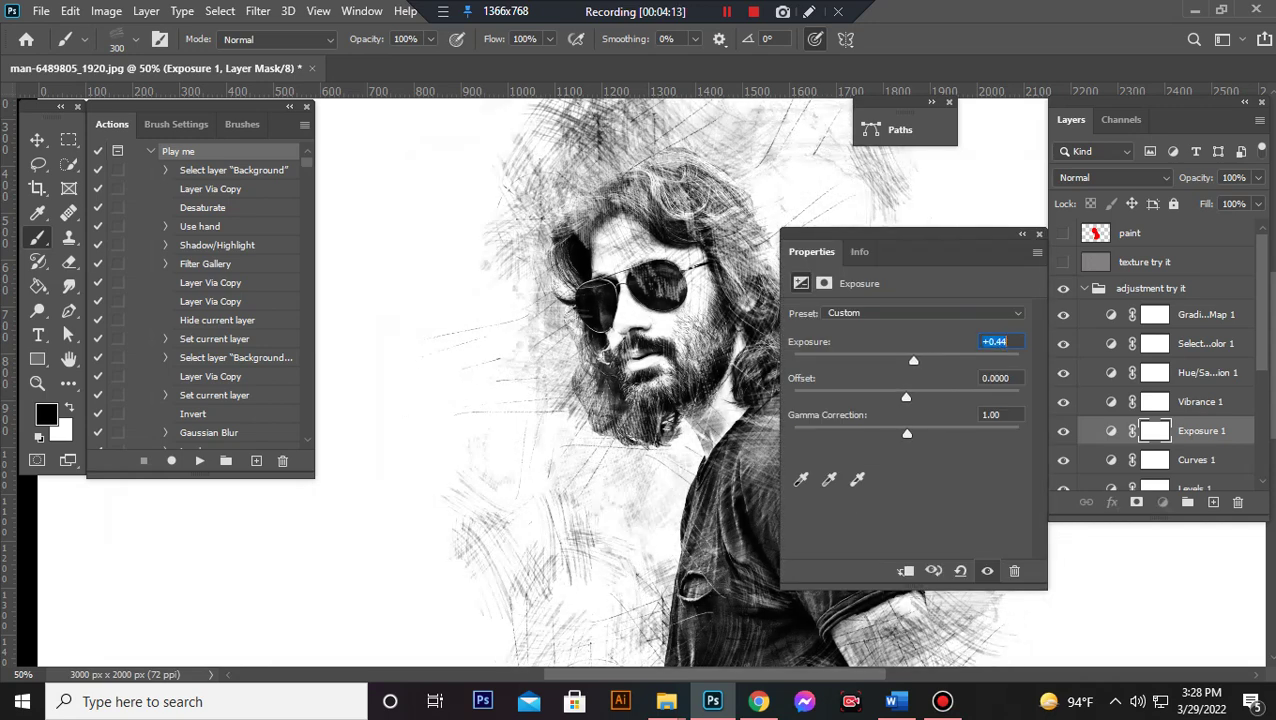
left_click(1155, 459)
left_click_drag(970, 407, 926, 433)
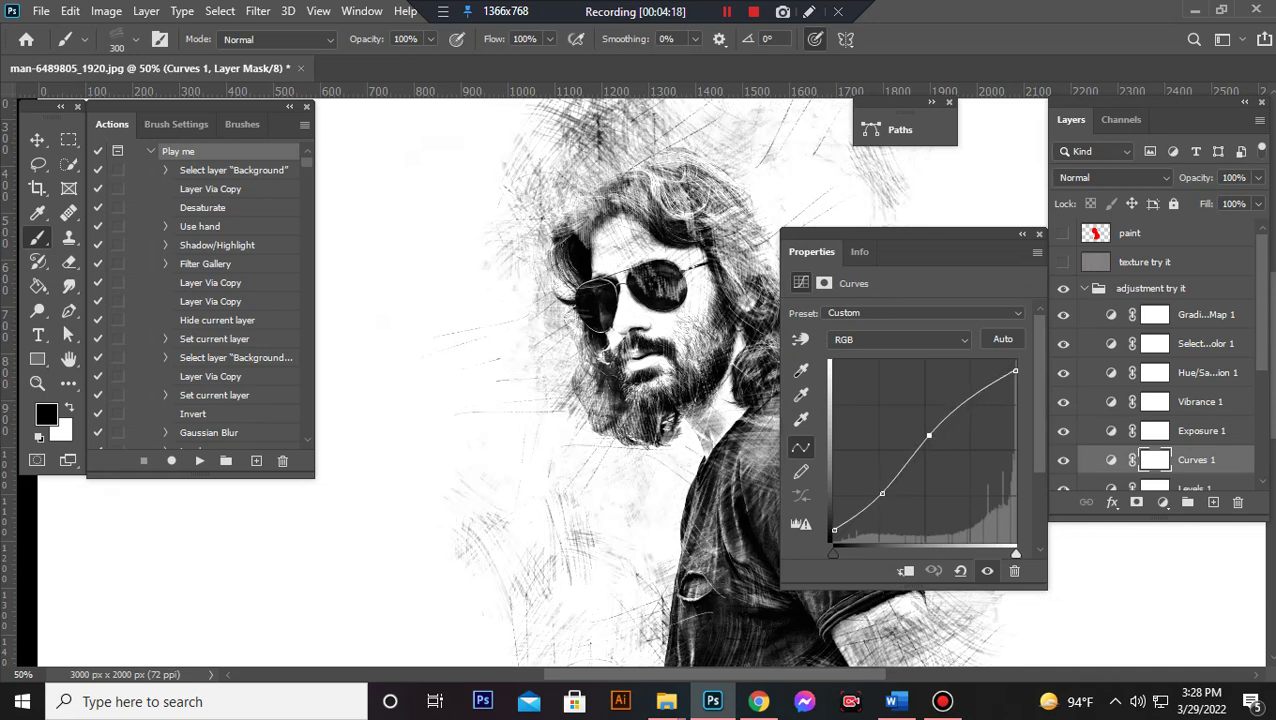
left_click_drag(882, 493, 882, 500)
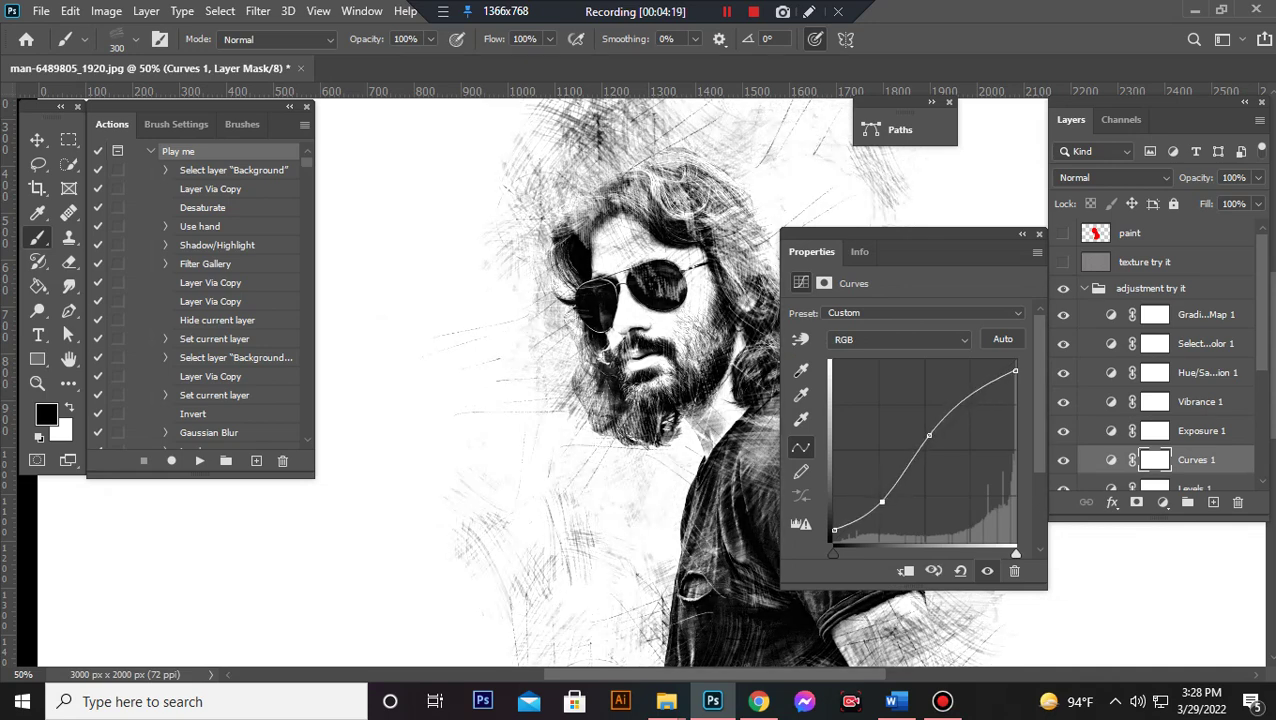
scroll(1150, 400, "down", 1)
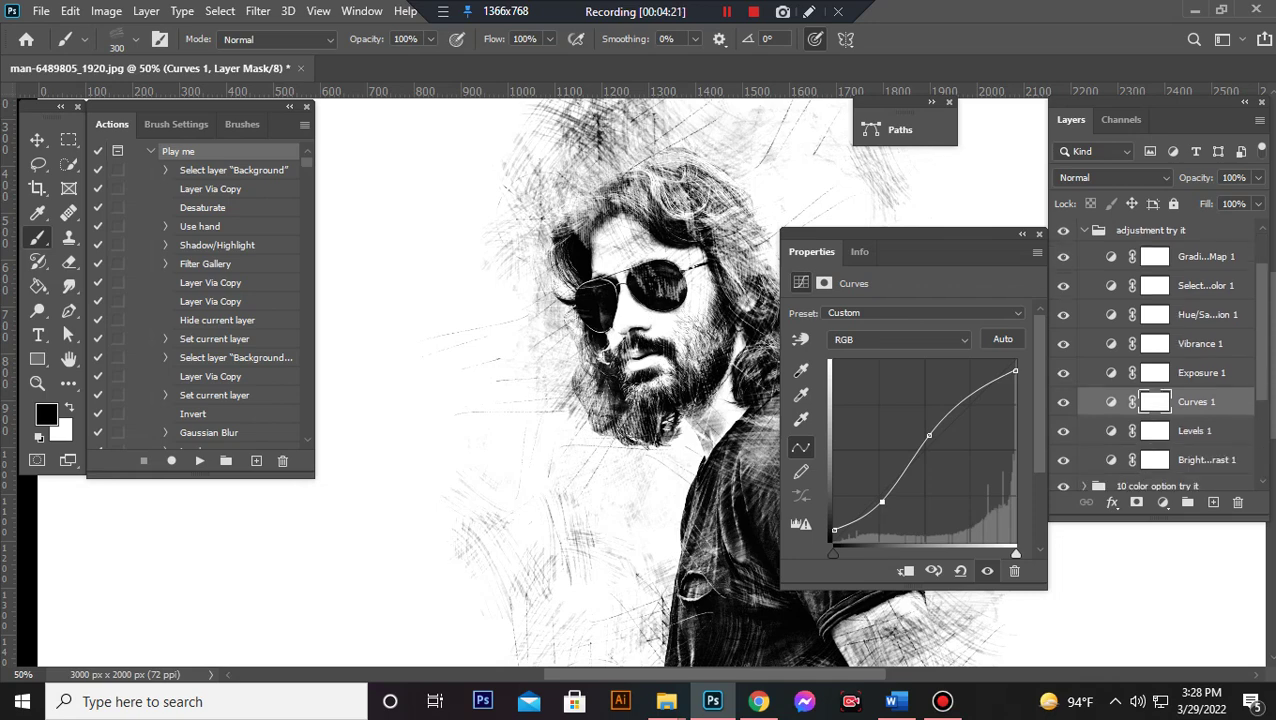
Step: Set Levels 1 midtones to 0.86 and black input to 8, and raise Brightness/Contrast contrast to 24
left_click(1195, 430)
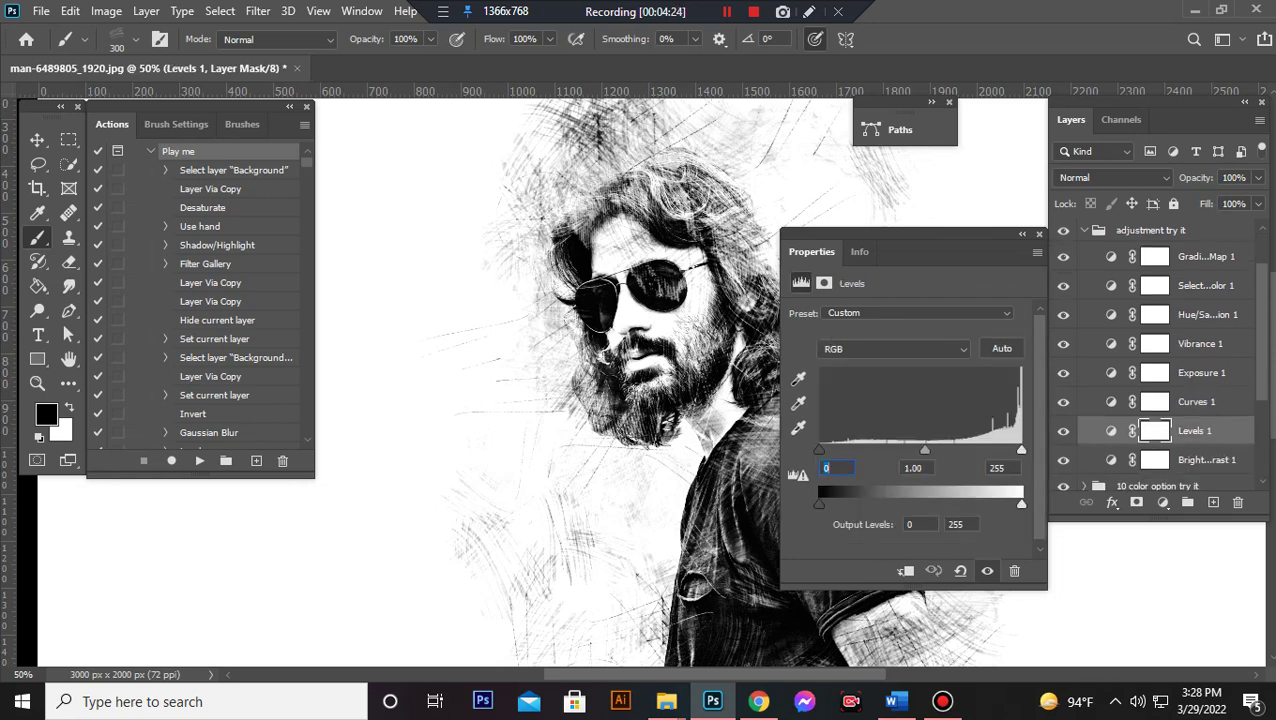
left_click_drag(939, 451, 930, 451)
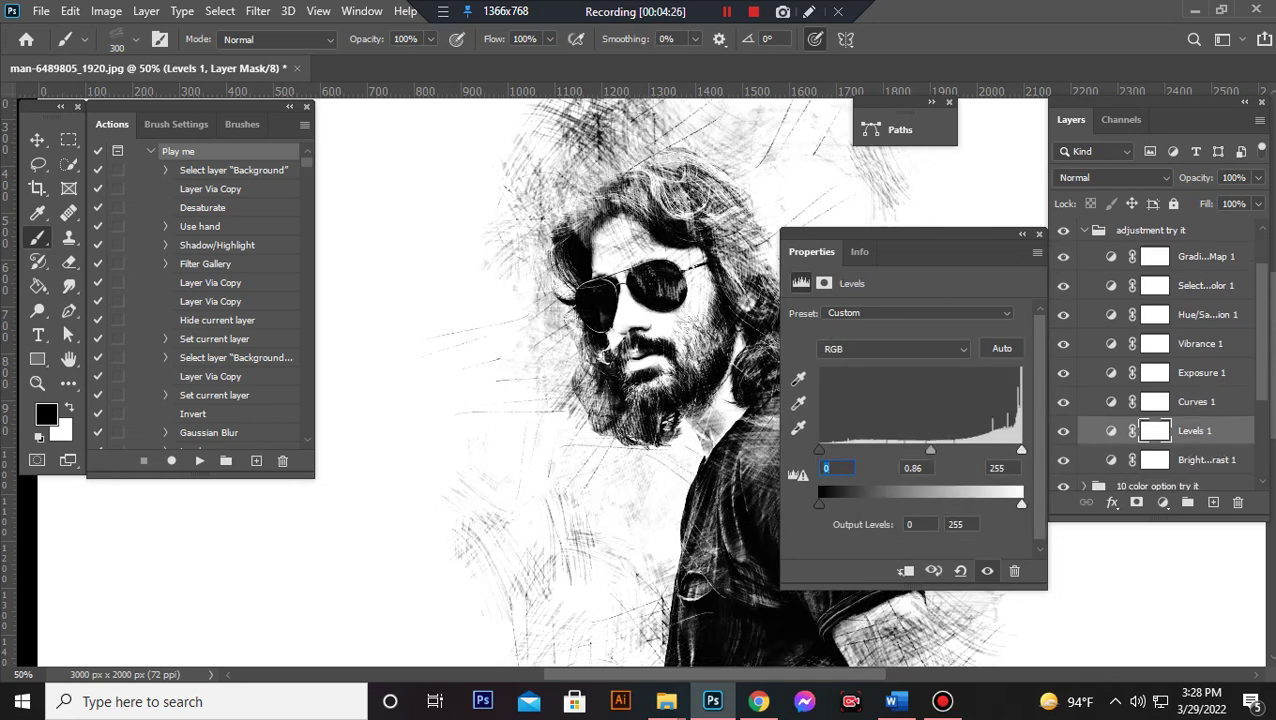
type("8")
left_click(1195, 459)
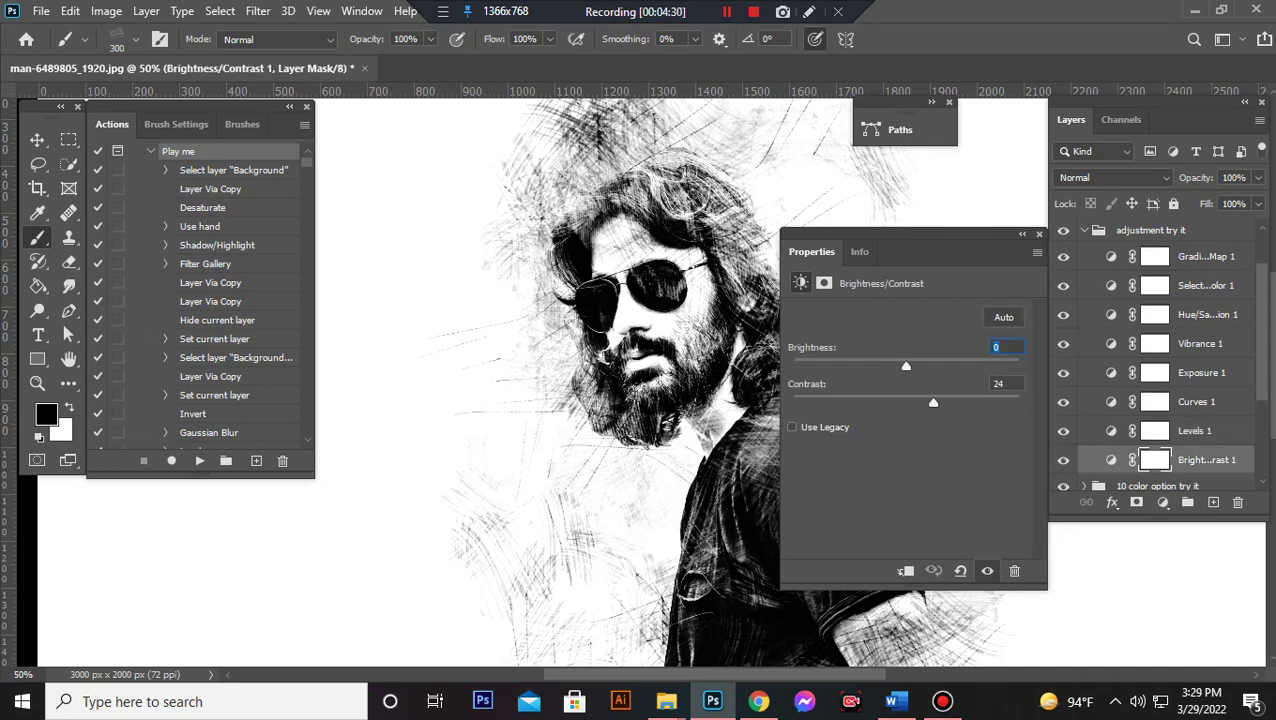
left_click_drag(919, 402, 924, 402)
left_click(1038, 234)
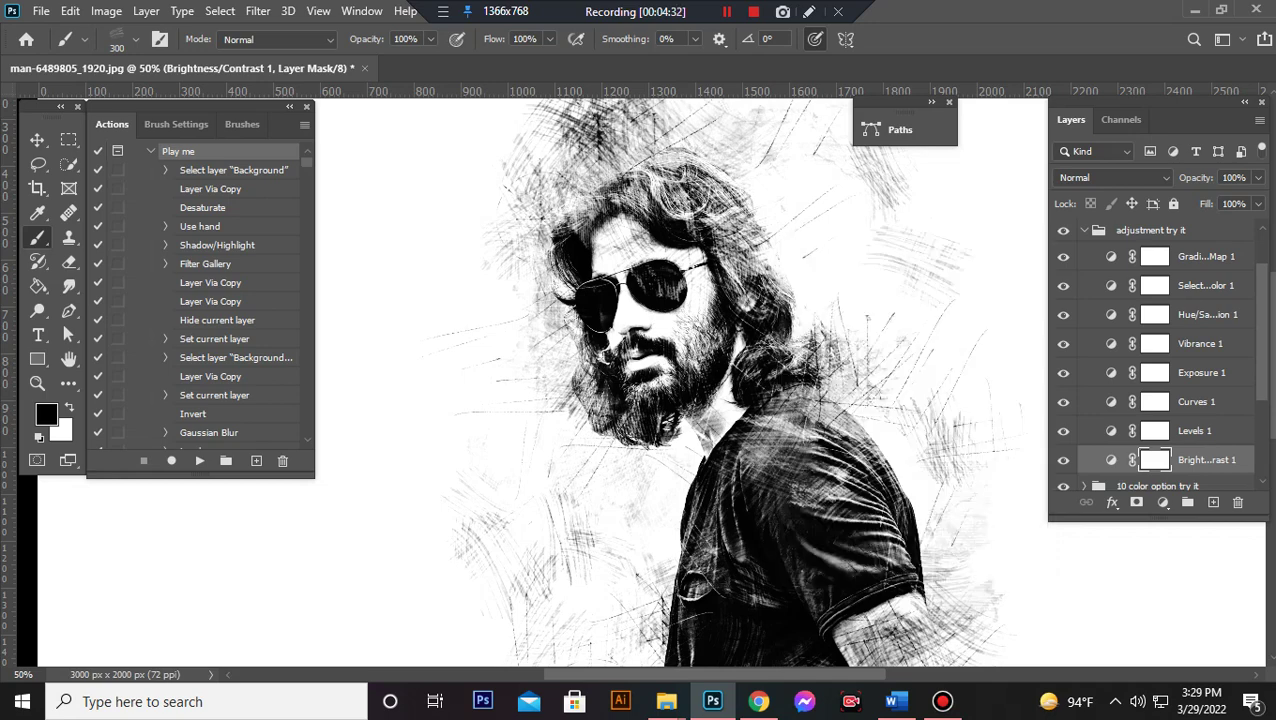
scroll(1160, 350, "up", 2)
left_click(1084, 288)
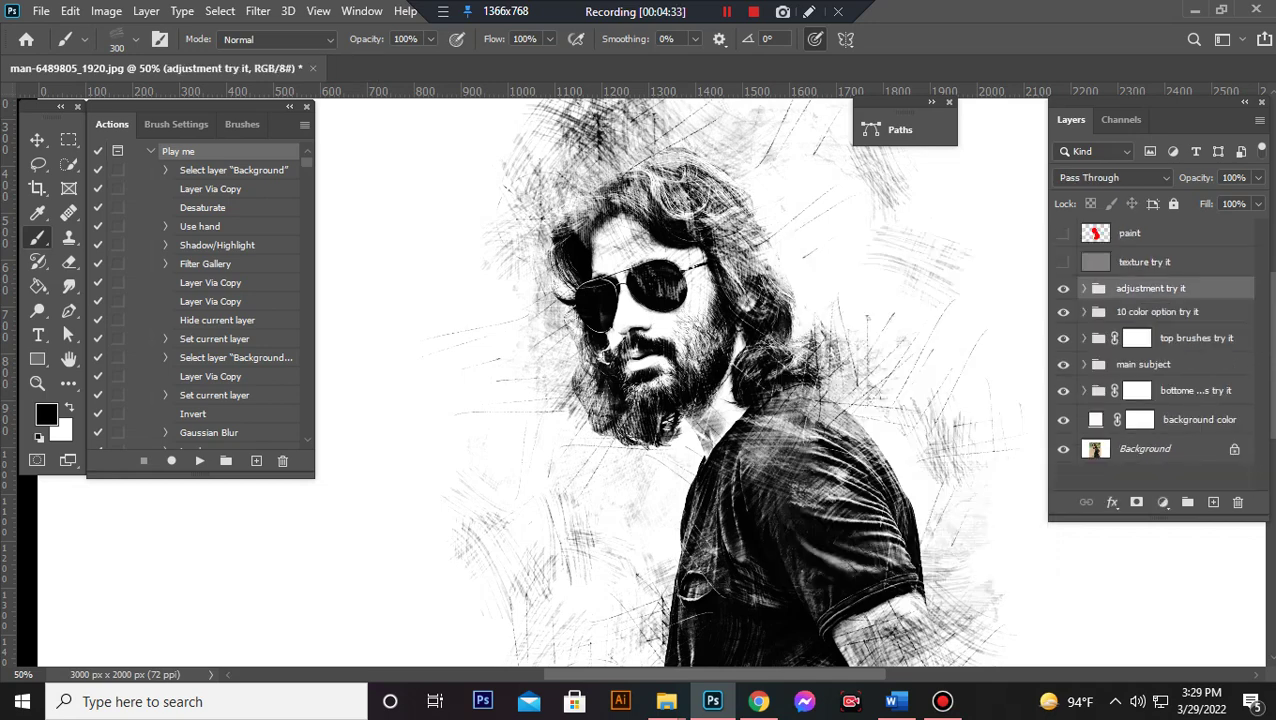
Step: Preview the red color 10 tint faded to about 65% opacity, then hide it
left_click(1157, 311)
left_click(1084, 311)
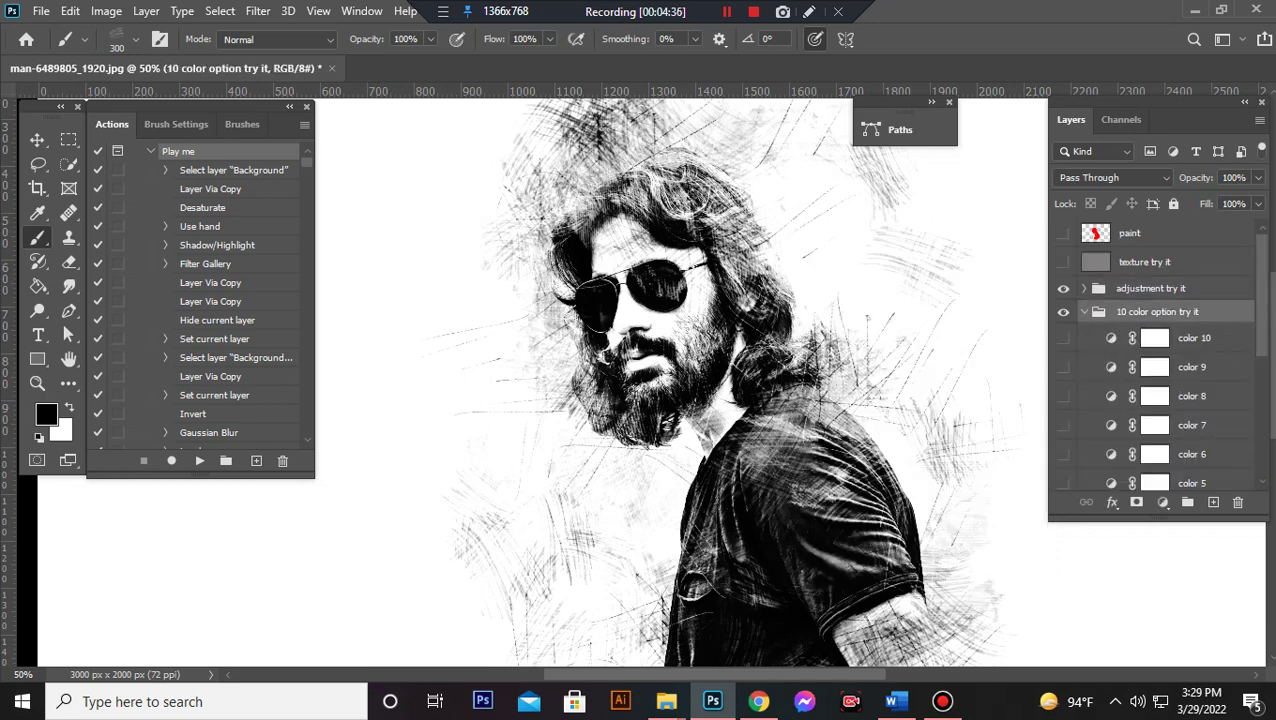
left_click(1063, 338)
left_click(1155, 338)
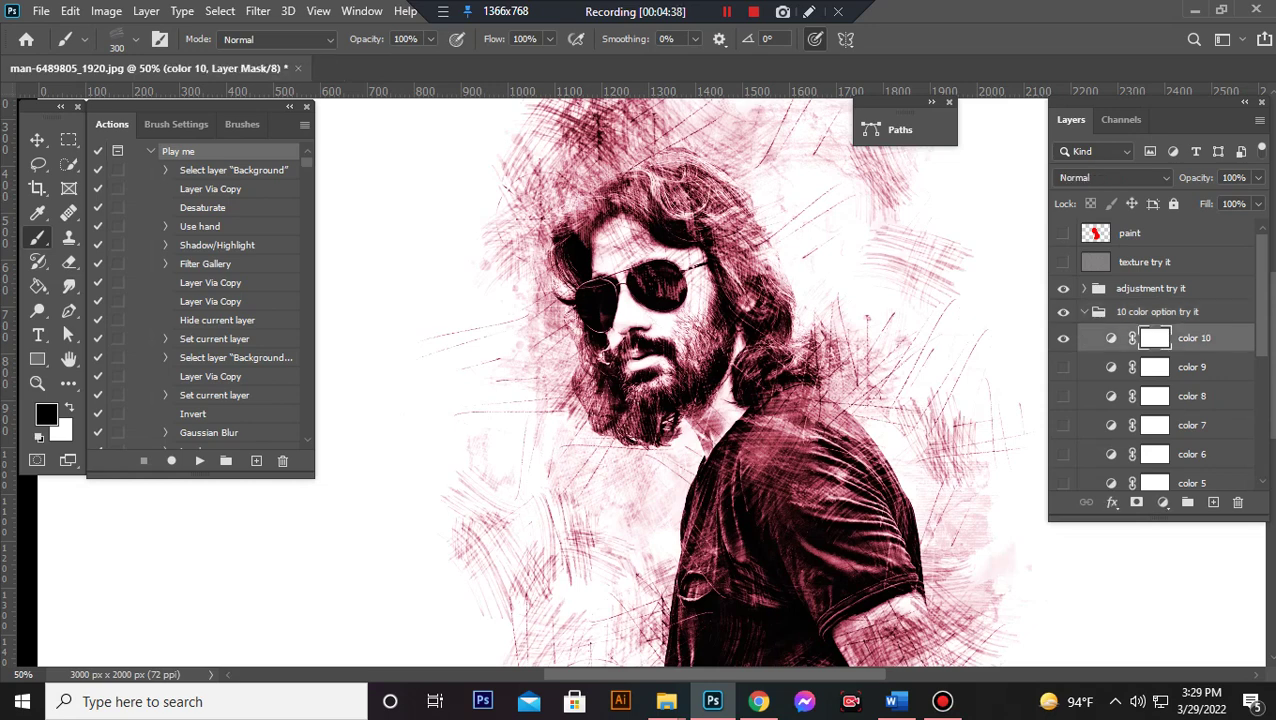
left_click(1258, 177)
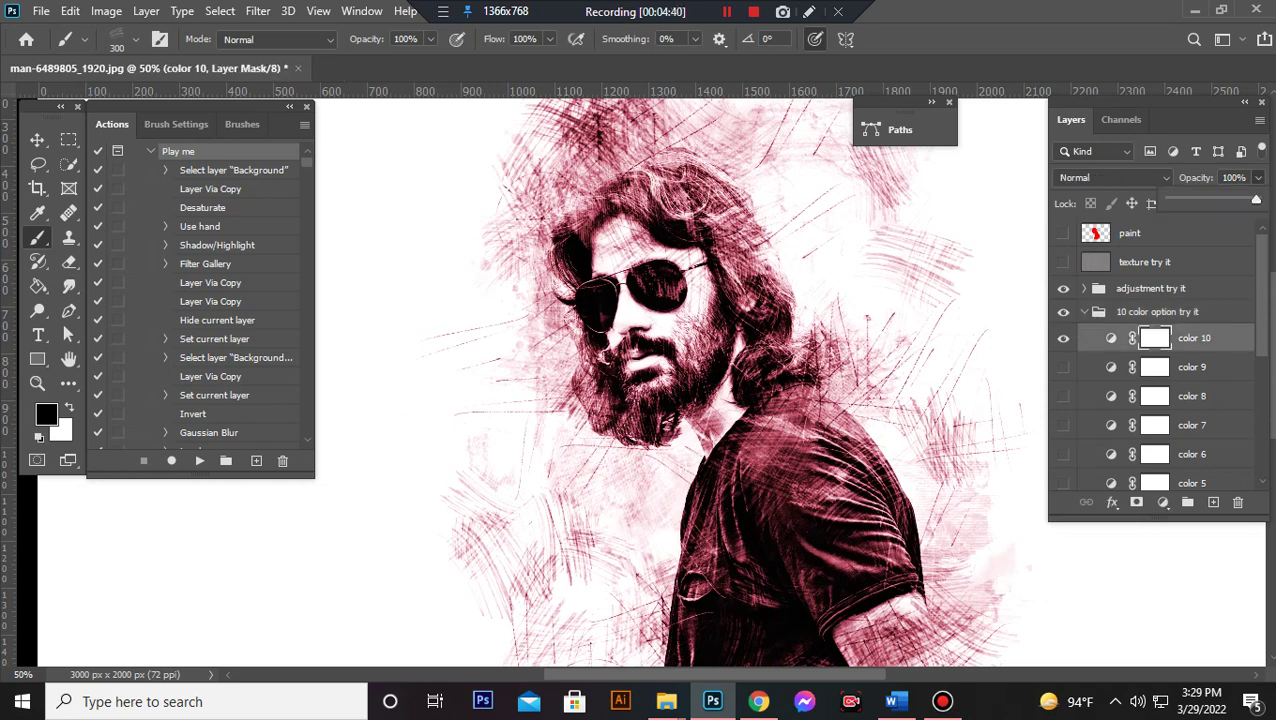
left_click_drag(1258, 199, 1226, 199)
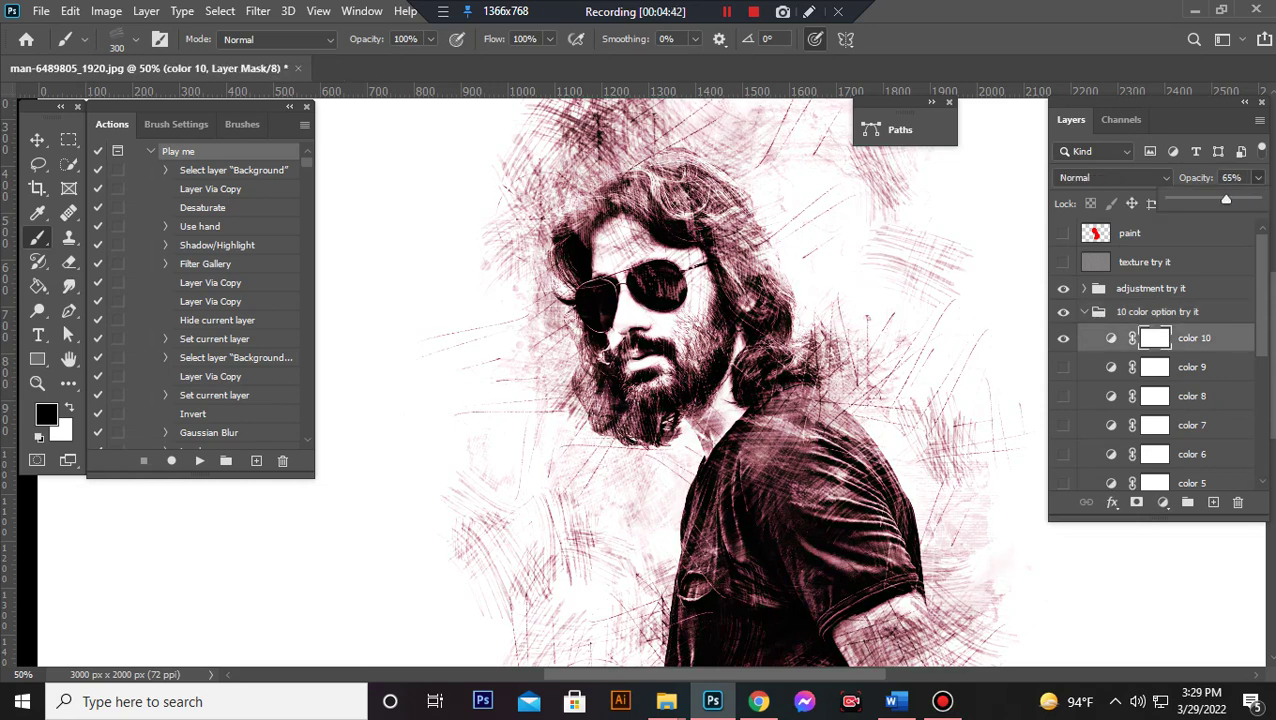
left_click(1063, 338)
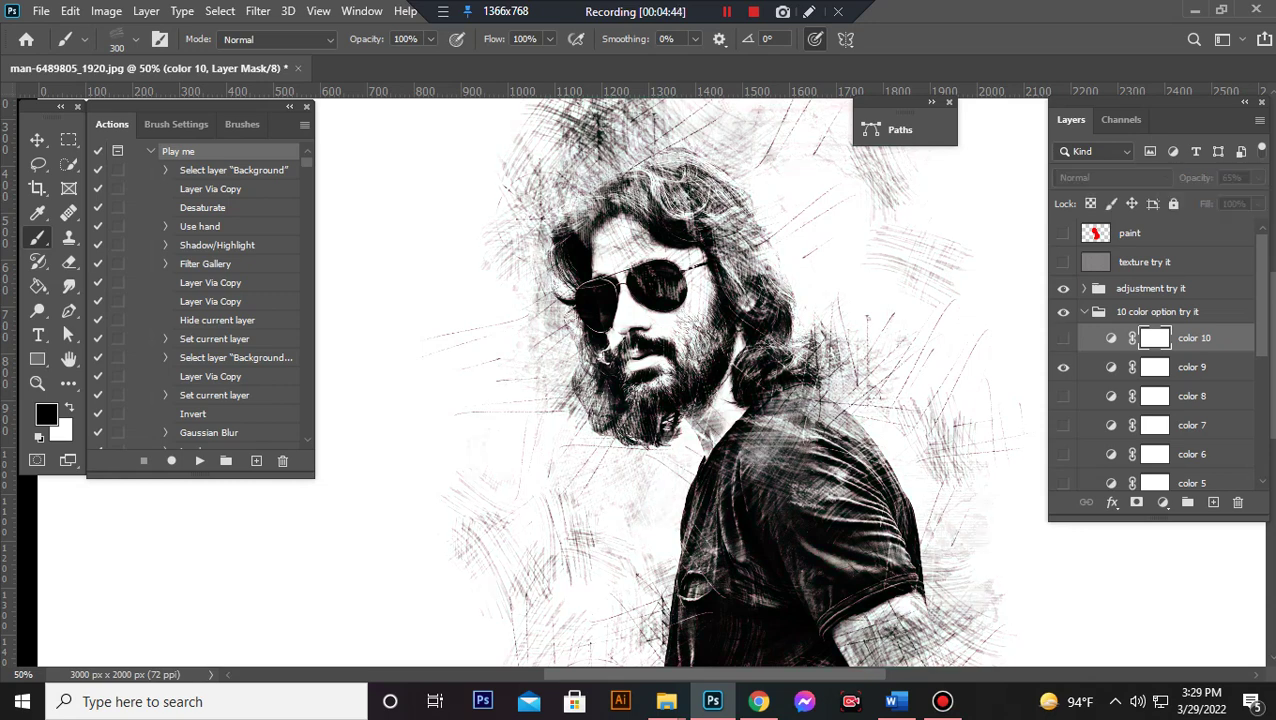
Step: Preview the color 9 and 8 tints, then fade the purple color 7 tint to 63% and hide it
left_click(1063, 367)
left_click(1063, 367)
left_click(1063, 396)
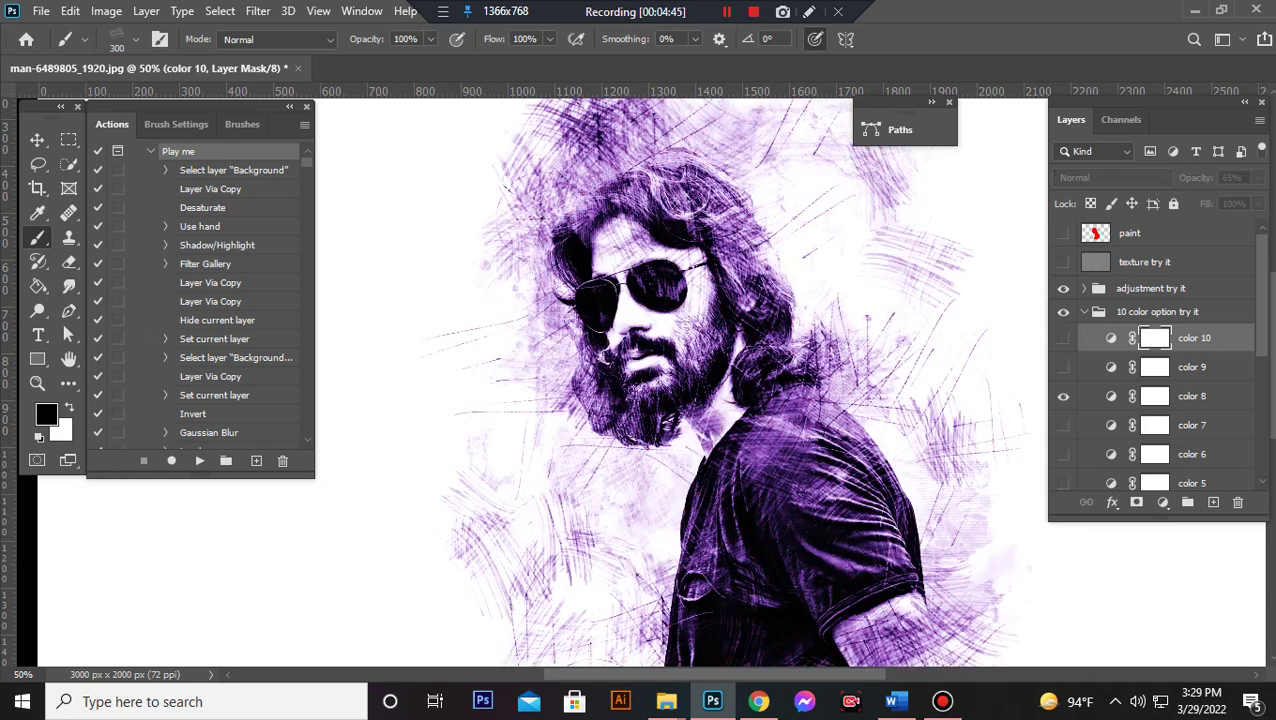
left_click(1063, 396)
left_click(1063, 425)
scroll(1155, 360, "down", 3)
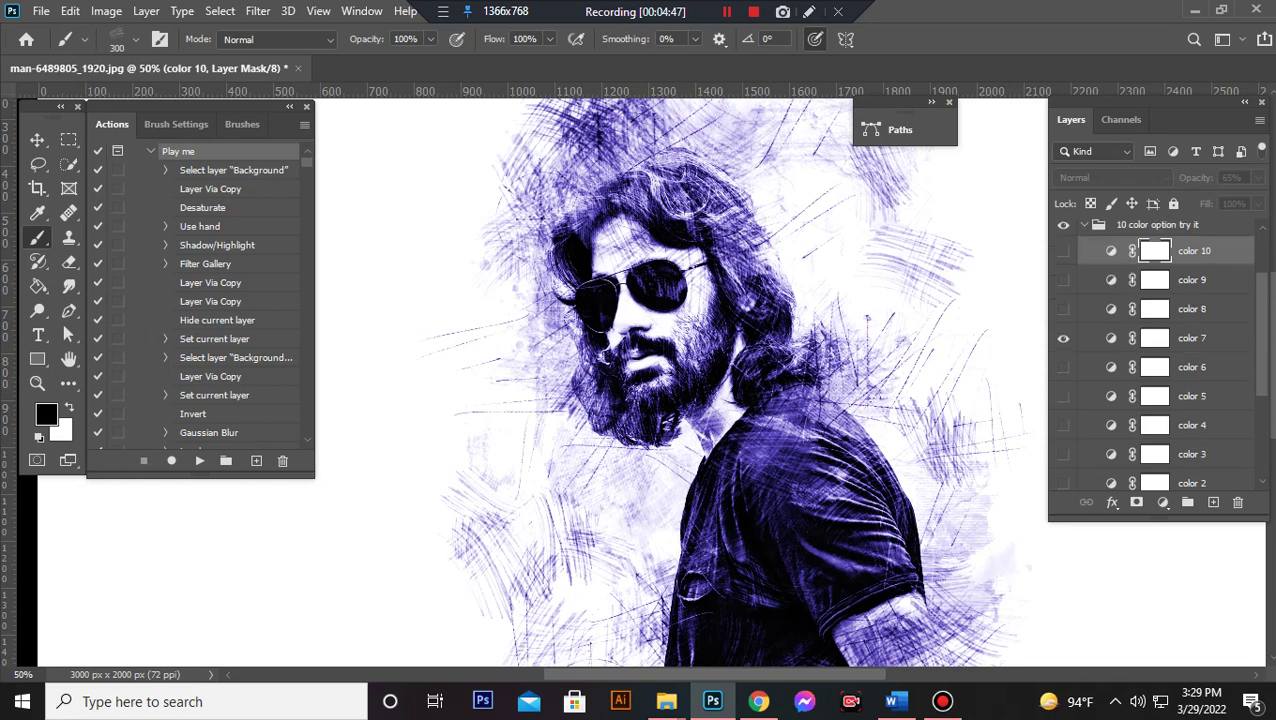
left_click(1192, 338)
left_click(1258, 177)
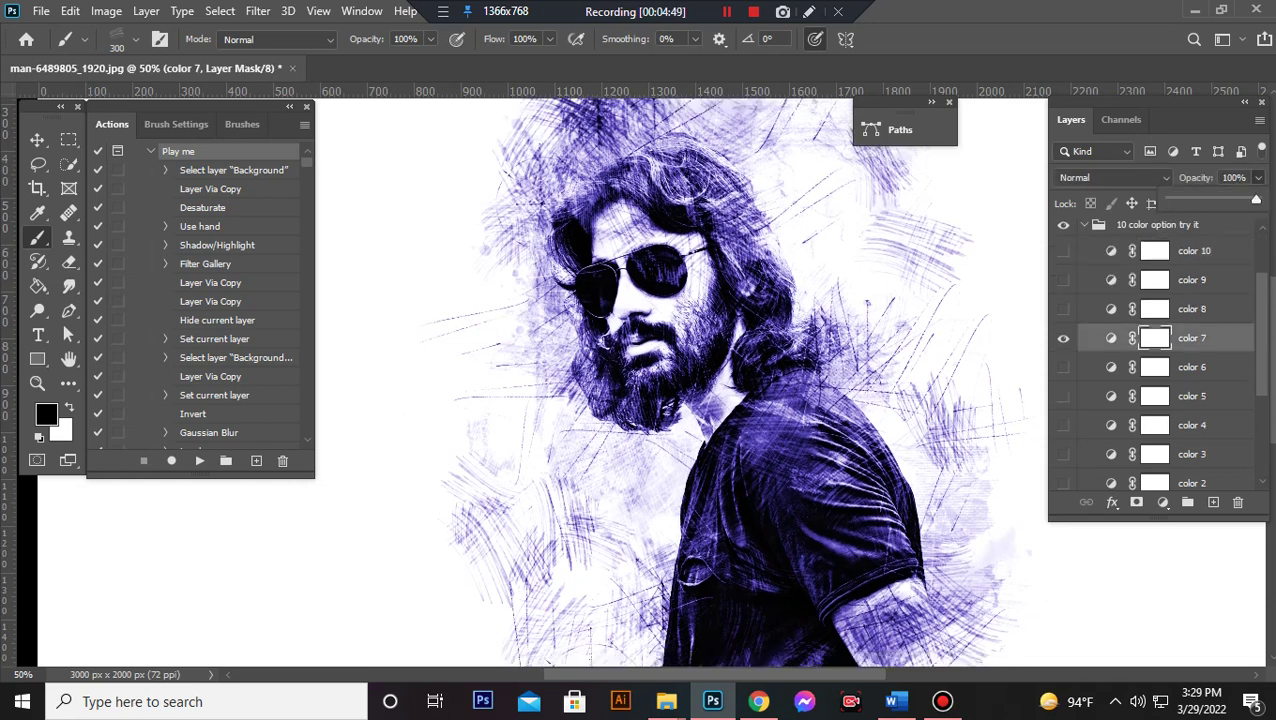
left_click_drag(1256, 199, 1224, 199)
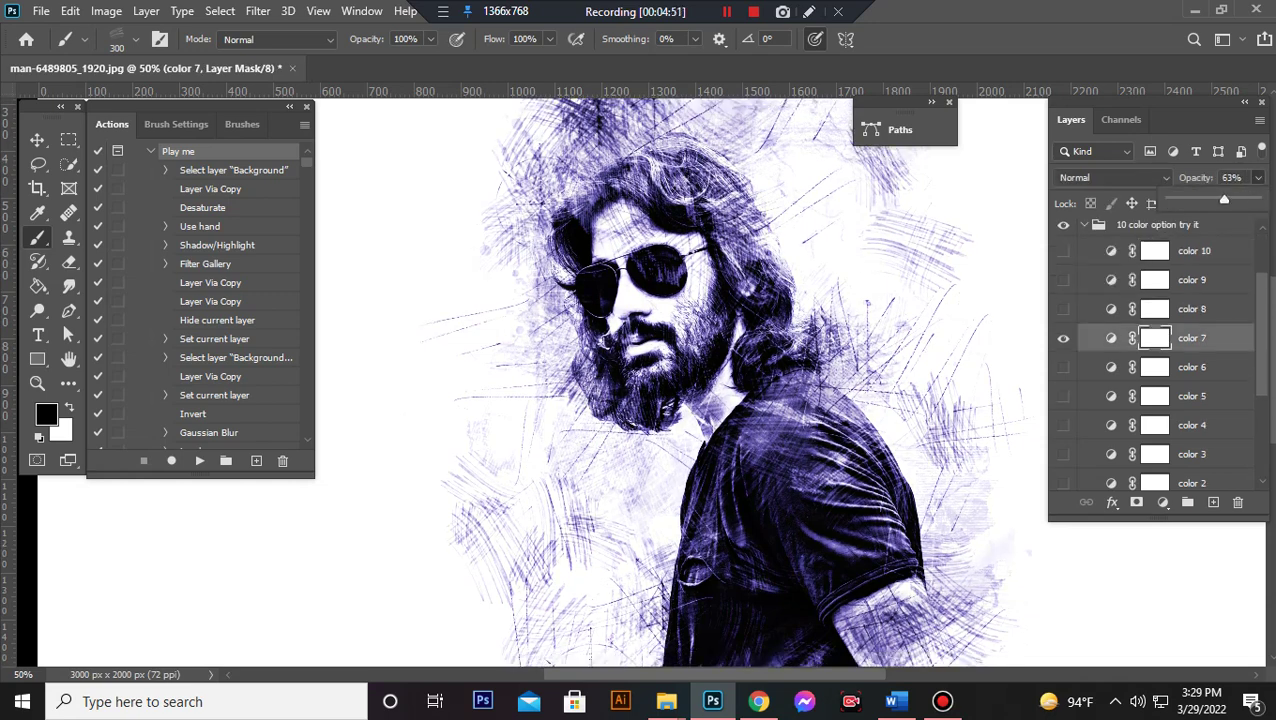
left_click(1063, 338)
scroll(1155, 360, "down", 5)
Step: Toggle the 'top brushes try it' group on and off to compare its sketch strokes
left_click(1197, 365)
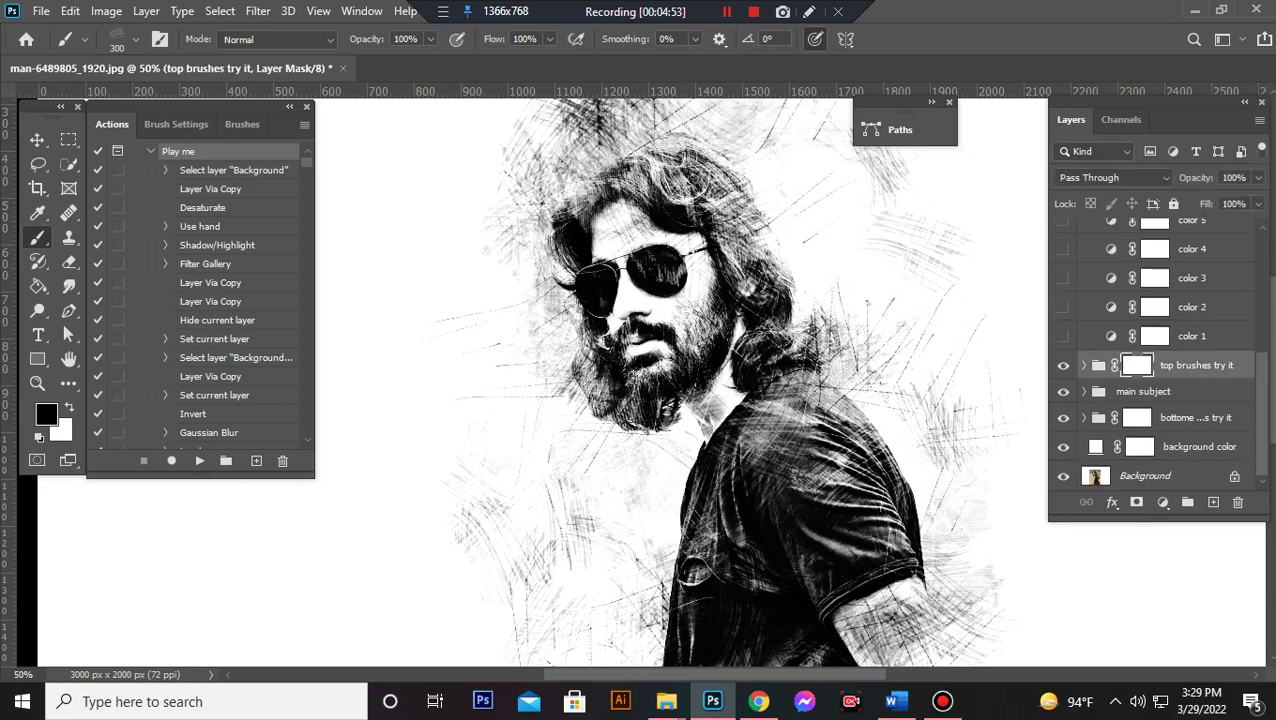
left_click(1063, 365)
left_click(1063, 365)
left_click(1063, 365)
left_click(1063, 365)
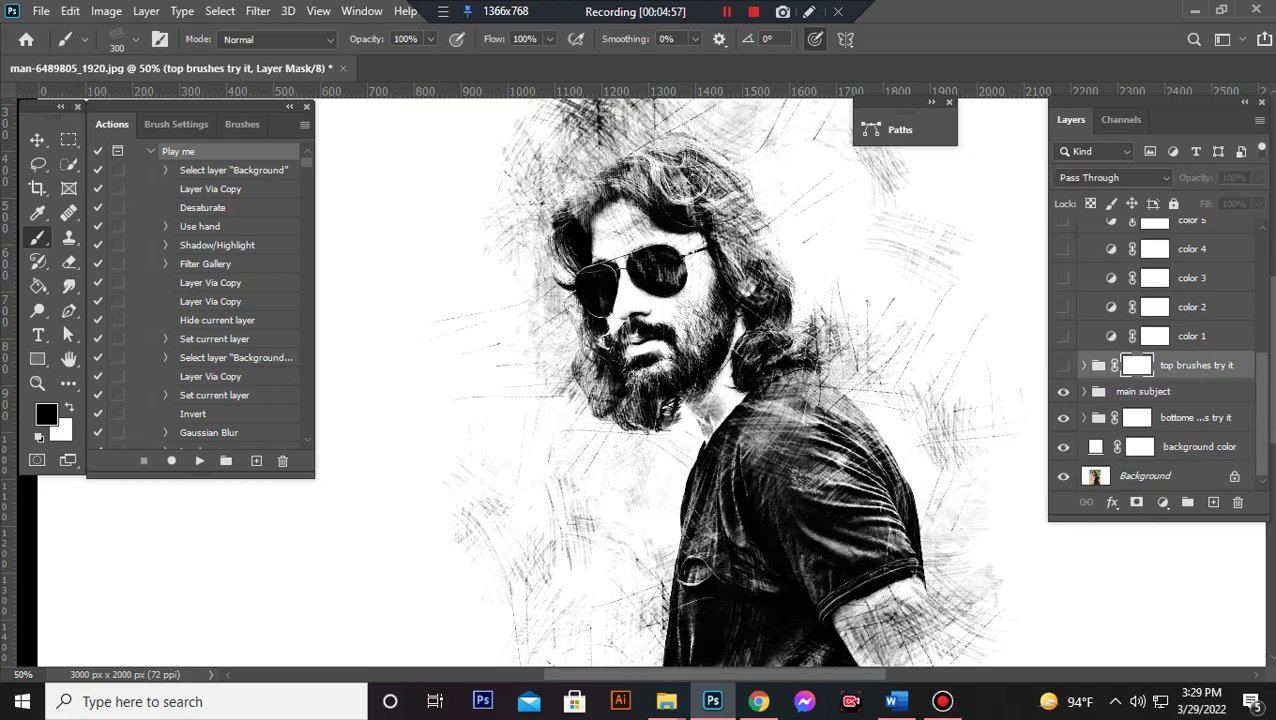
left_click(1063, 365)
left_click(1063, 365)
left_click(1063, 365)
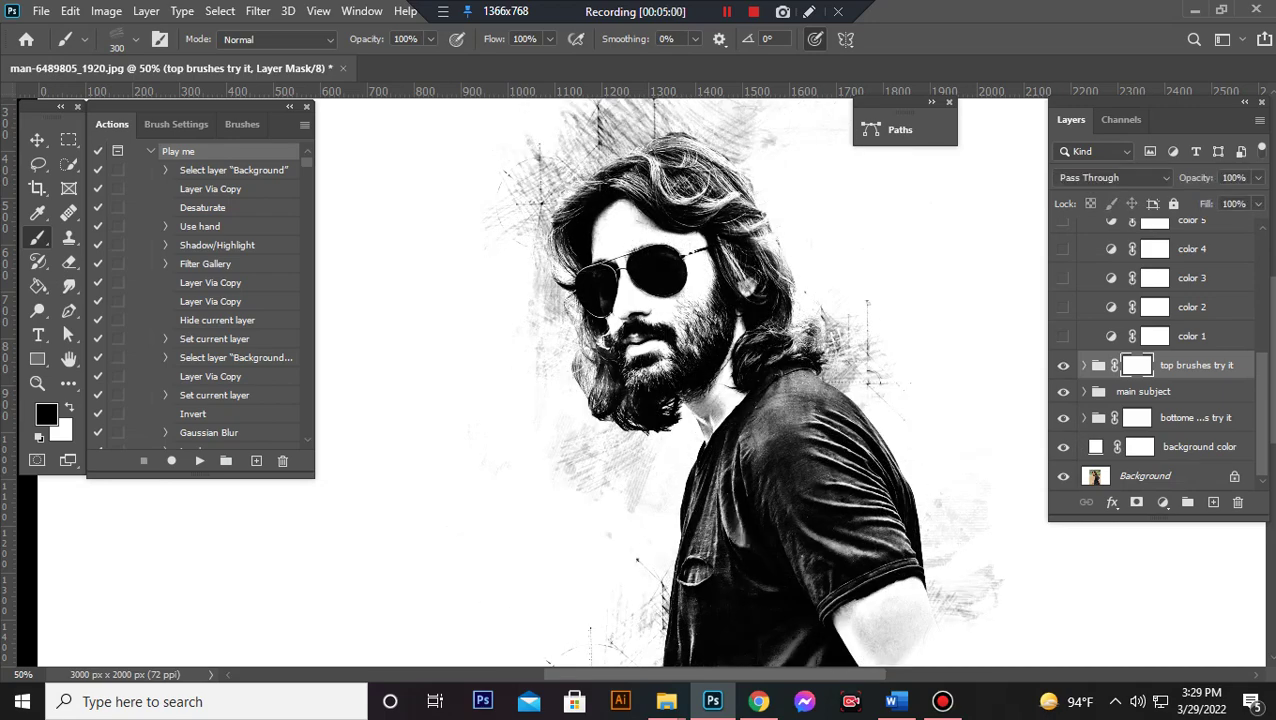
left_click(1063, 365)
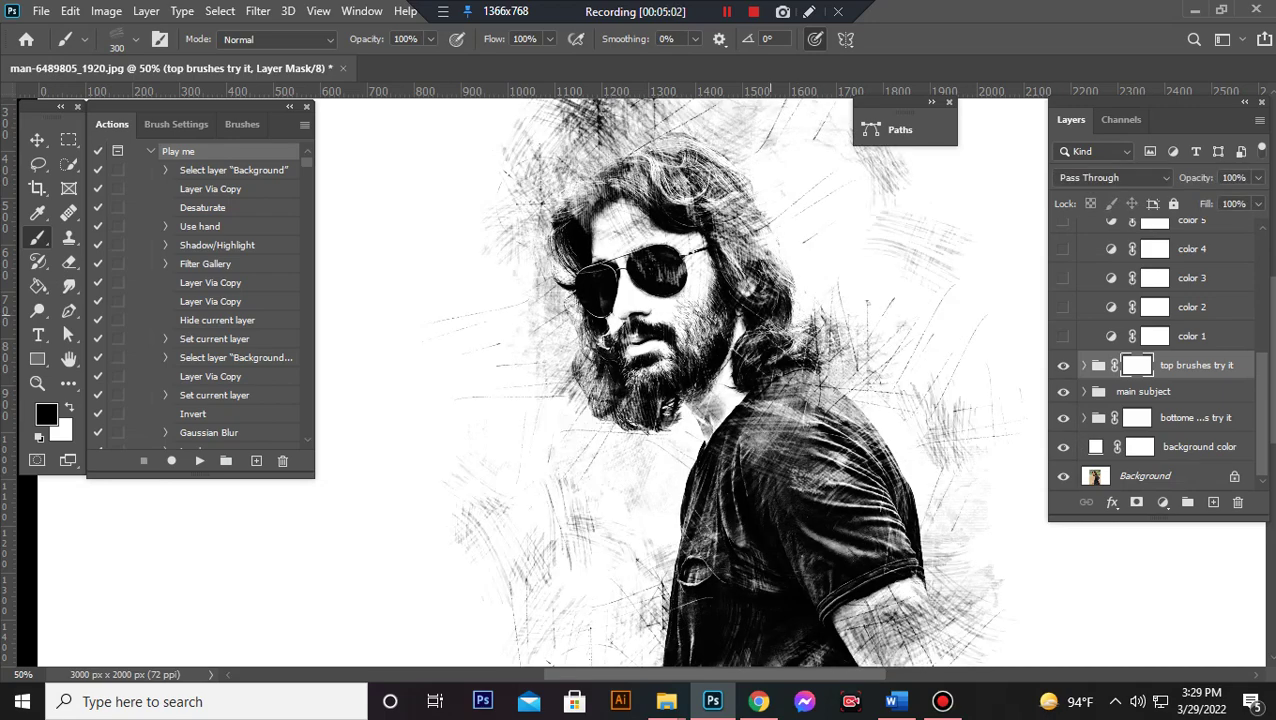
key("ctrl+minus")
key("ctrl+minus")
key("ctrl+plus")
key("ctrl+plus")
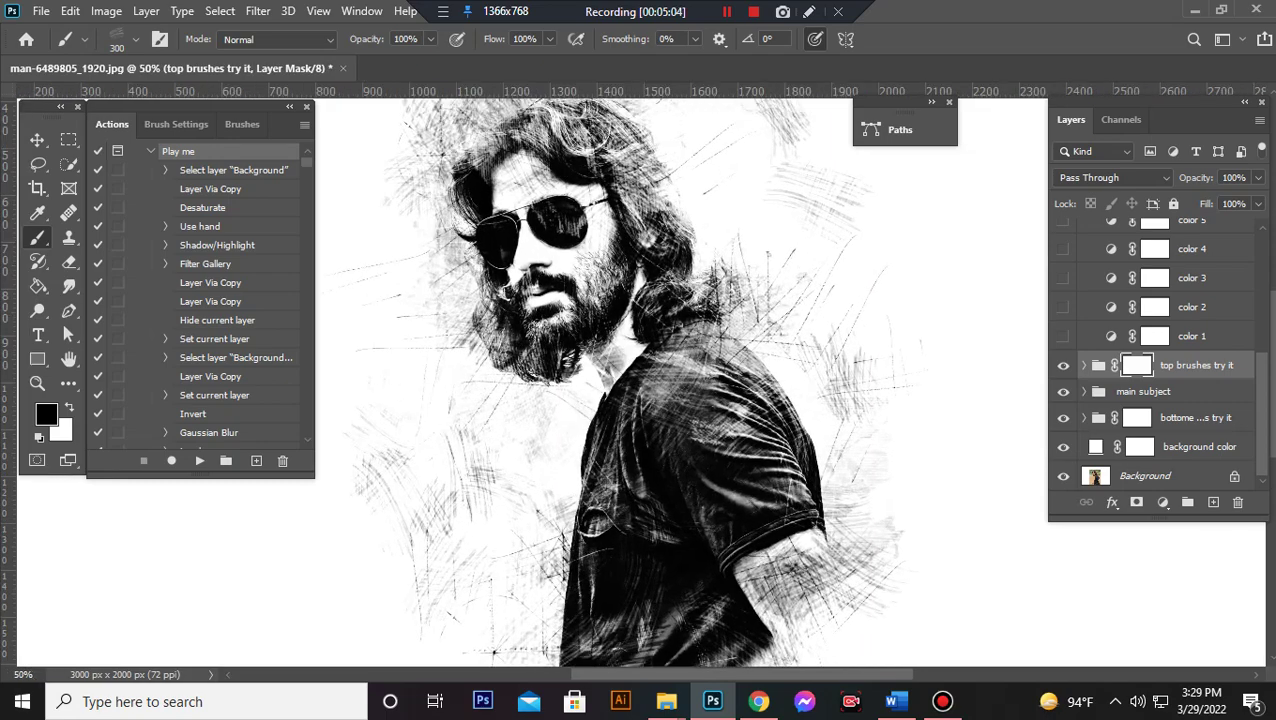
Step: Keep black as the foreground colour and return to the Brush tool, checking its preset size
left_click(46, 414)
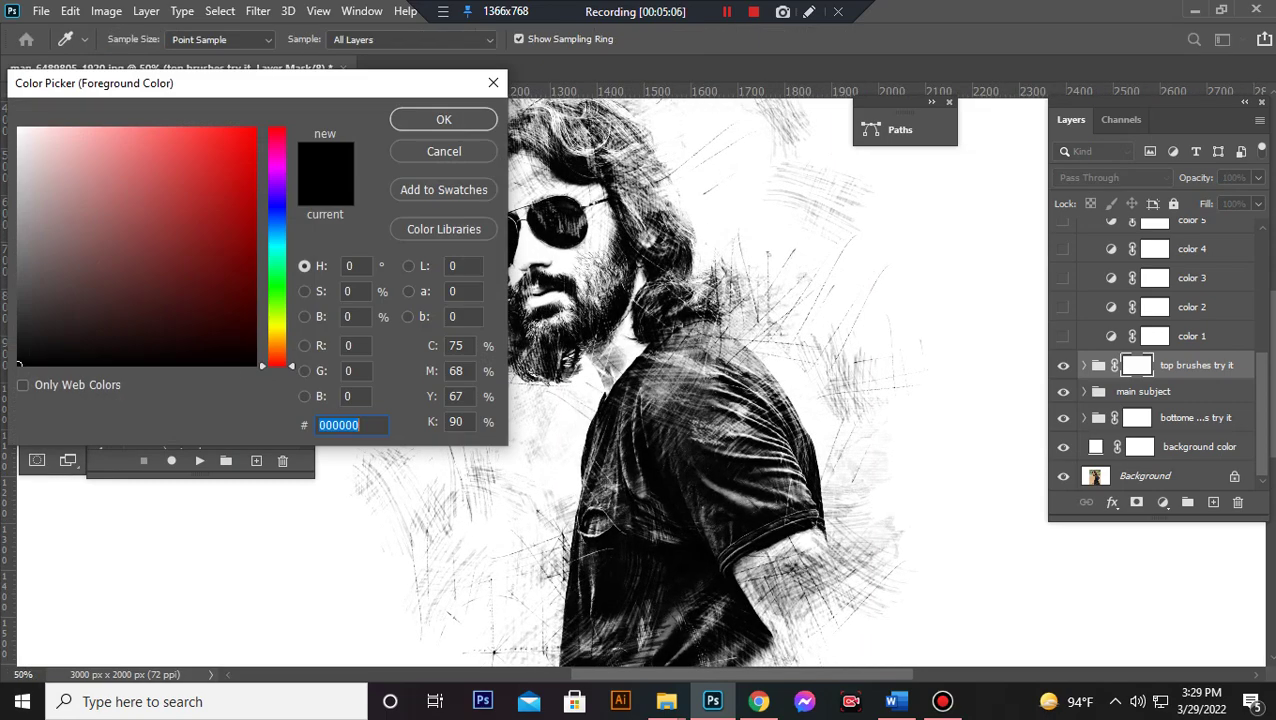
left_click(443, 119)
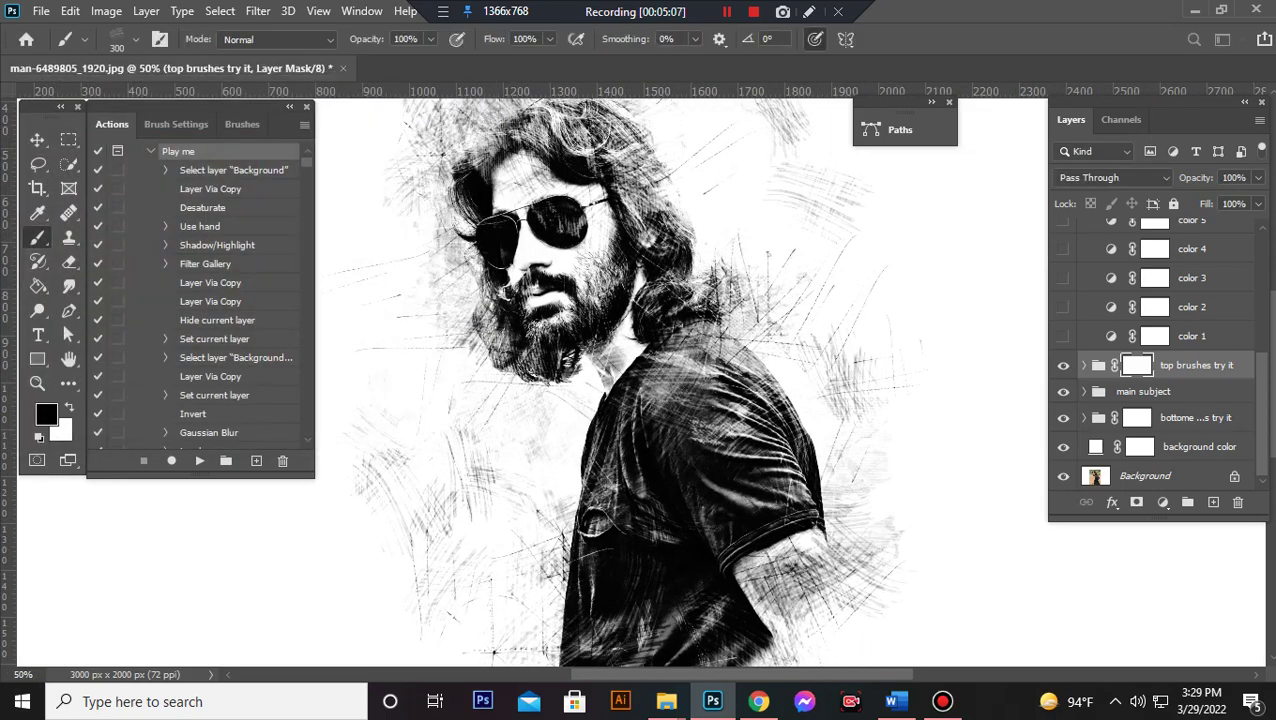
left_click(37, 213)
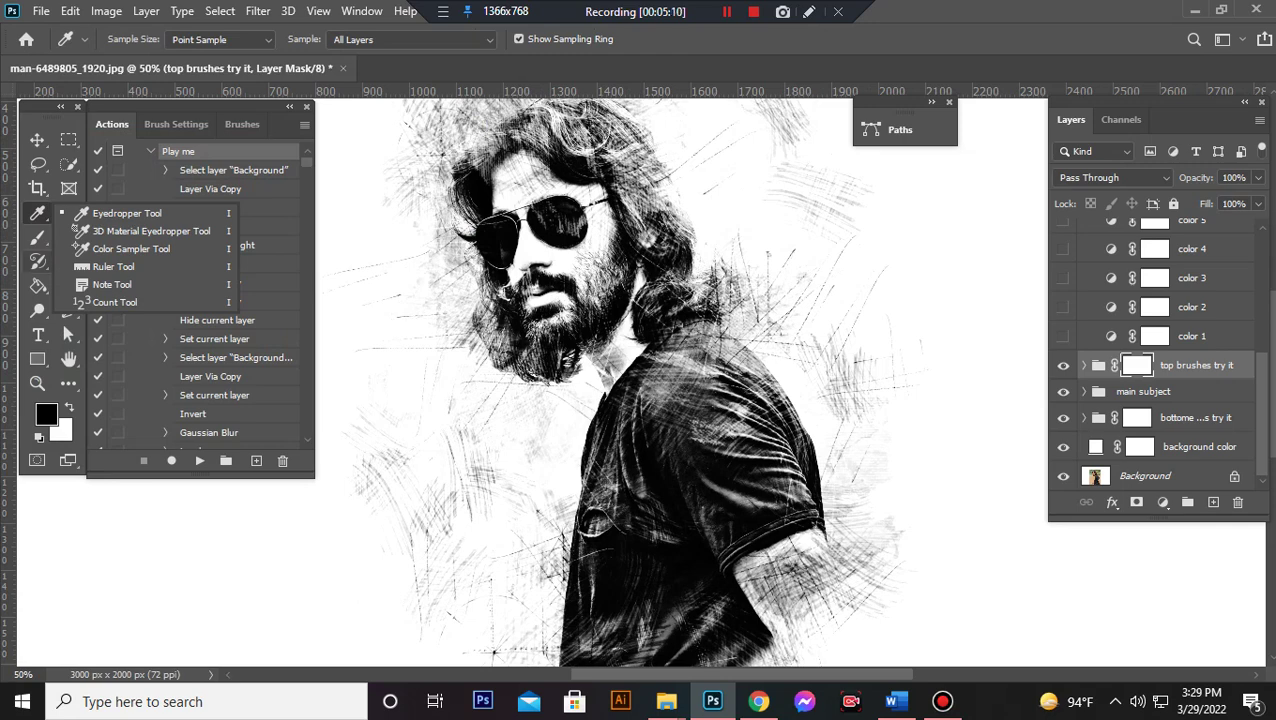
left_click(37, 238)
left_click(135, 39)
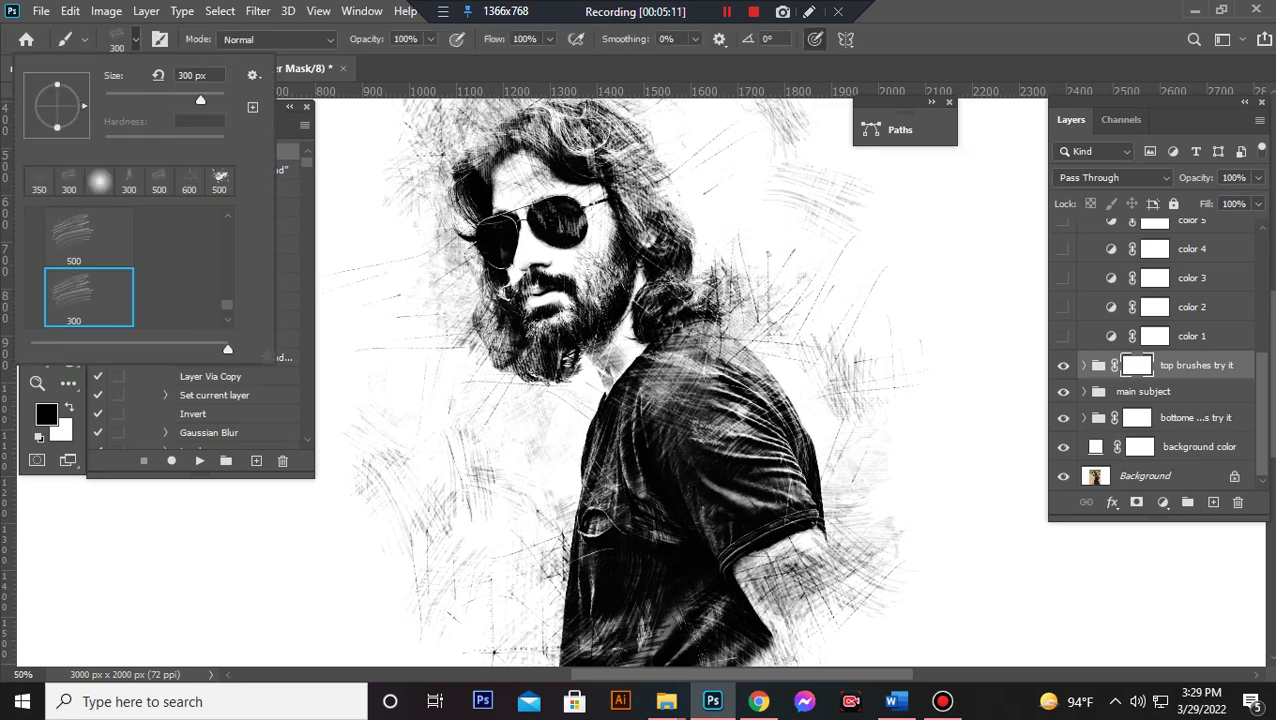
double_click(69, 180)
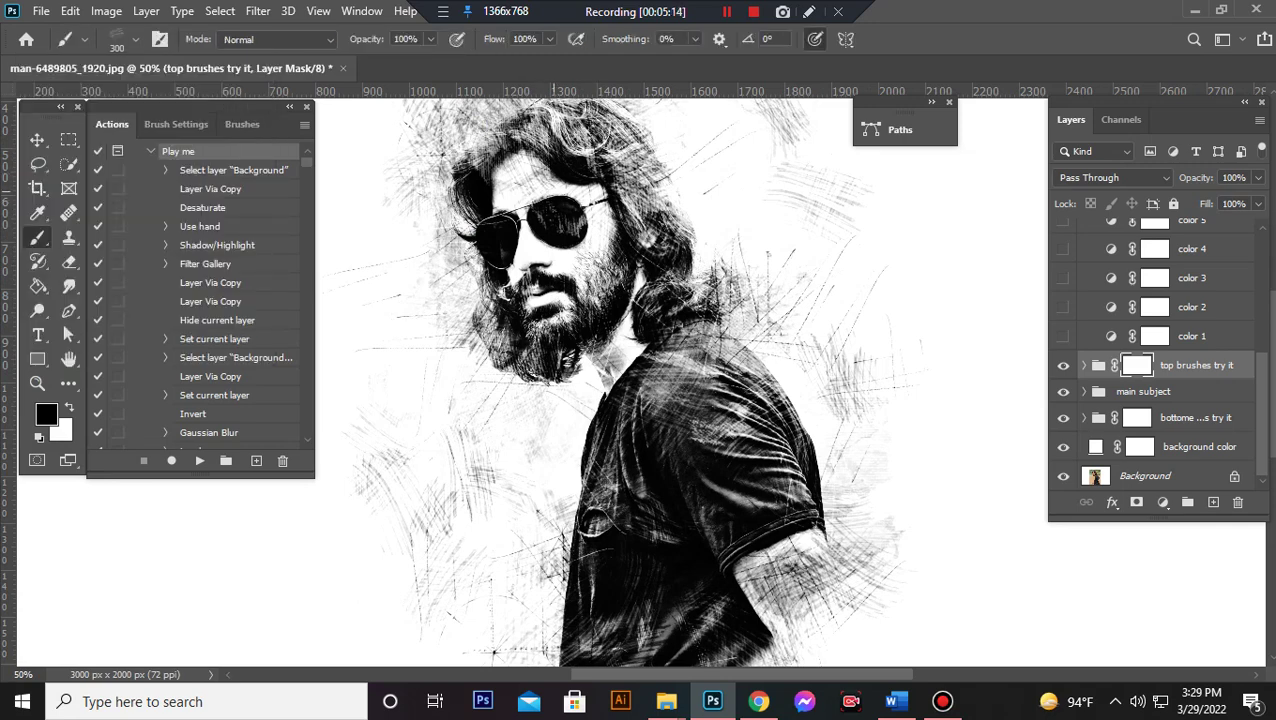
Step: Paint black on the group mask to hide strokes over the forearm and above the head
left_click(797, 566)
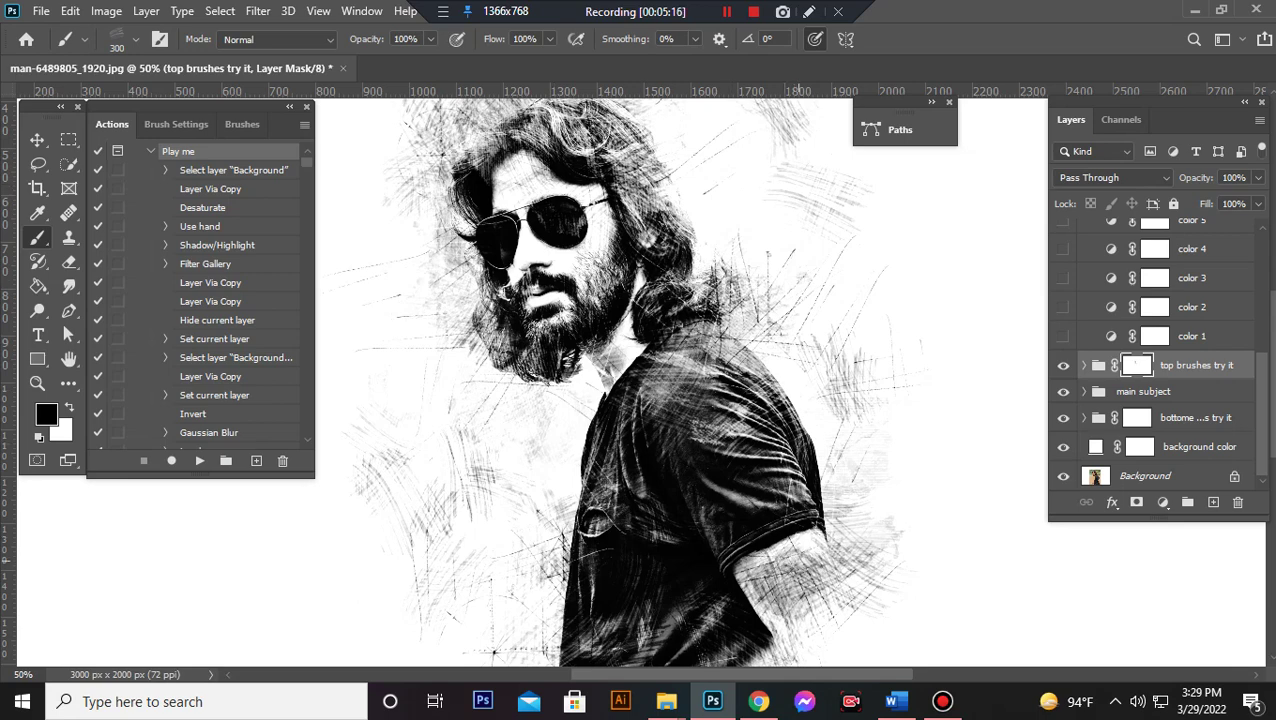
mouse_move(799, 576)
left_mouse_down()
mouse_move(800, 553)
mouse_move(831, 554)
mouse_move(757, 581)
left_mouse_up()
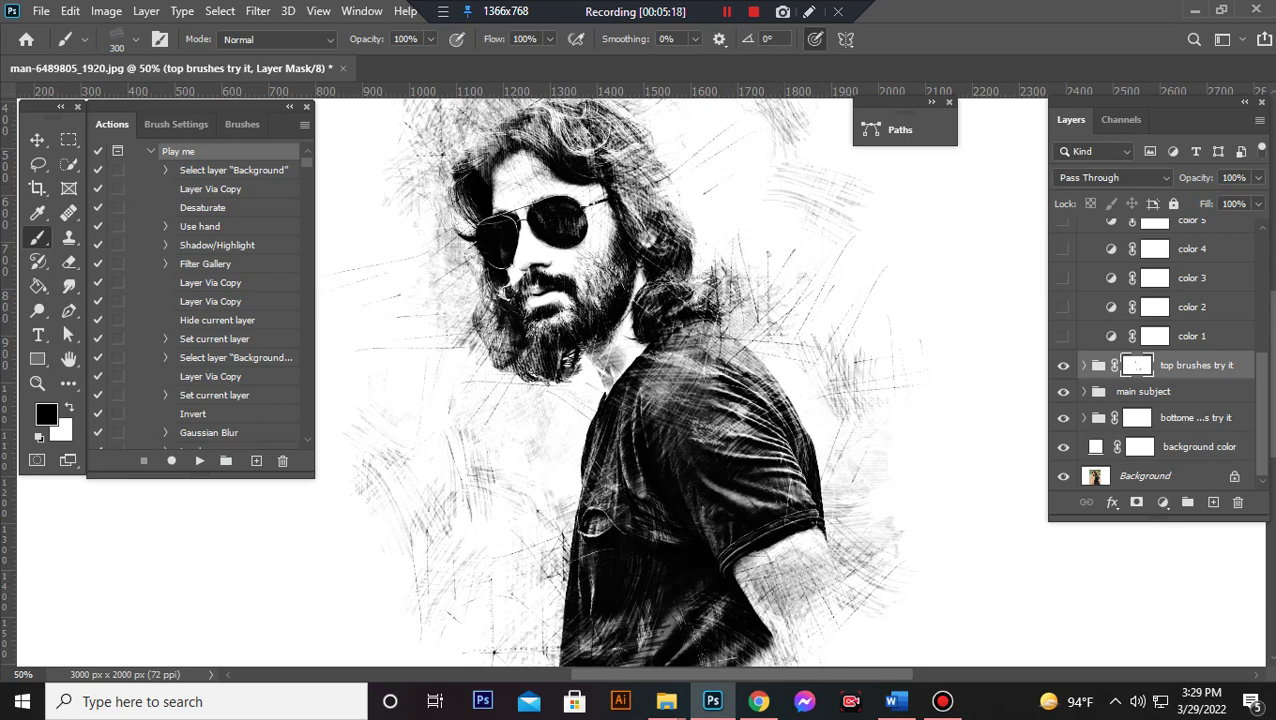
scroll(493, 651, "up", 1)
scroll(497, 651, "up", 1)
scroll(501, 650, "up", 1)
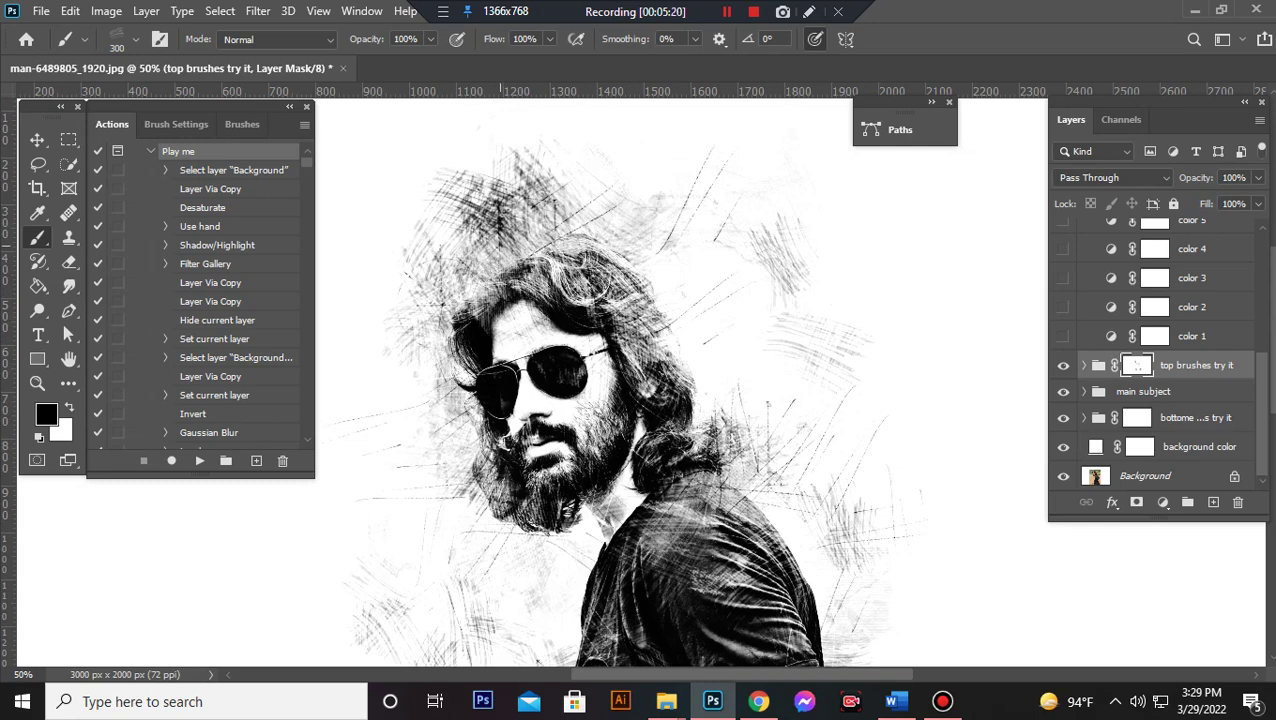
mouse_move(501, 210)
left_mouse_down()
mouse_move(490, 205)
mouse_move(550, 210)
left_mouse_up()
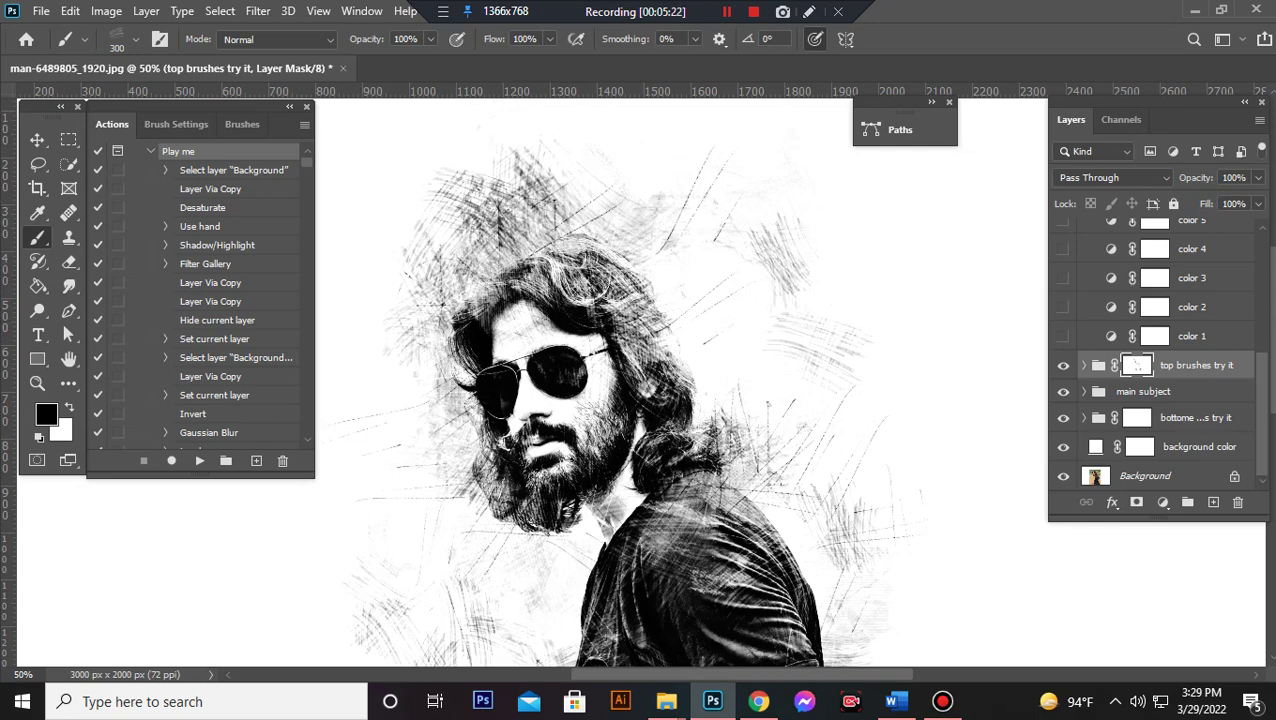
left_click(1143, 391)
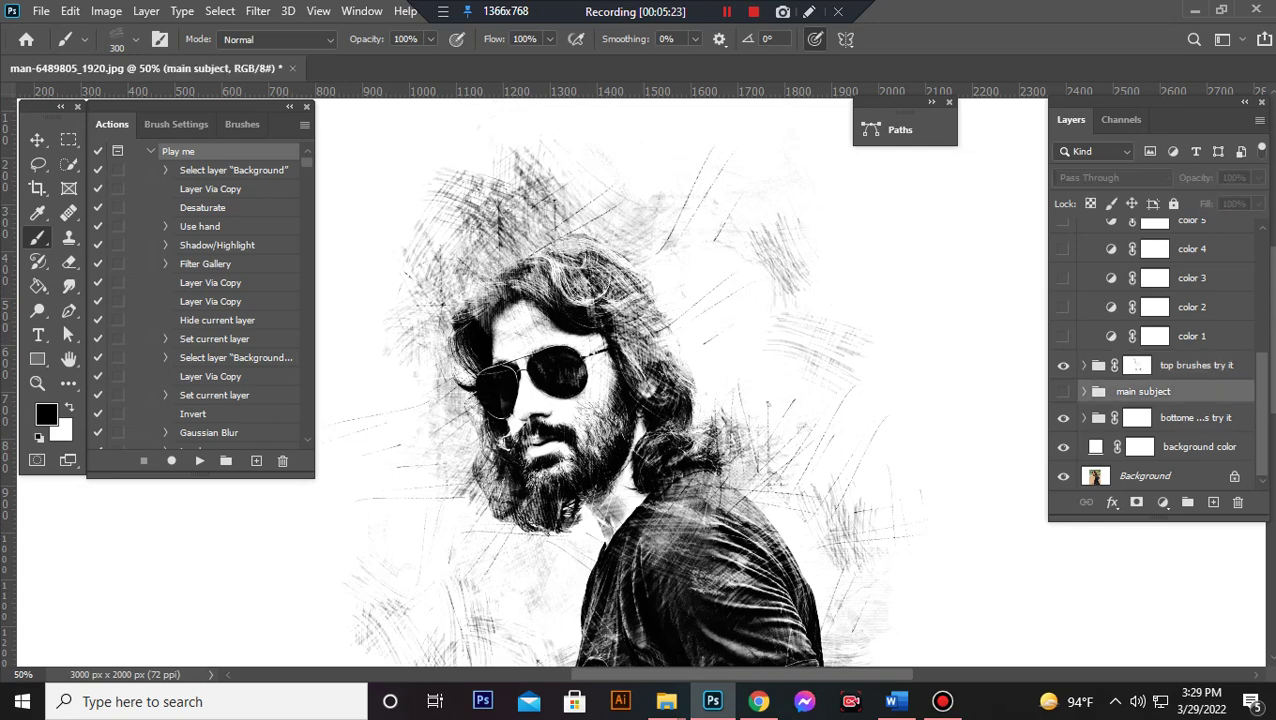
Step: Compare the portrait with the main subject and 'bottome brushes try it' group hidden, then expand that group
left_click(1063, 391)
left_click(1063, 391)
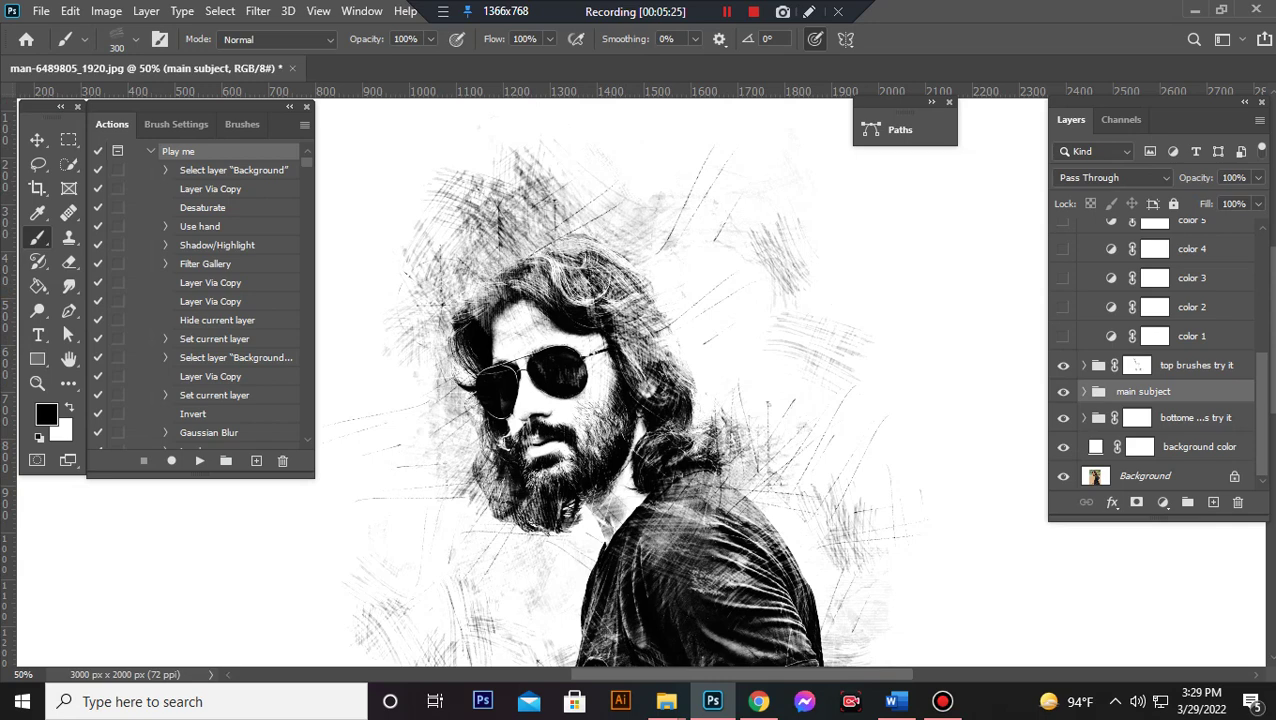
left_click(1137, 417)
left_click(1063, 391)
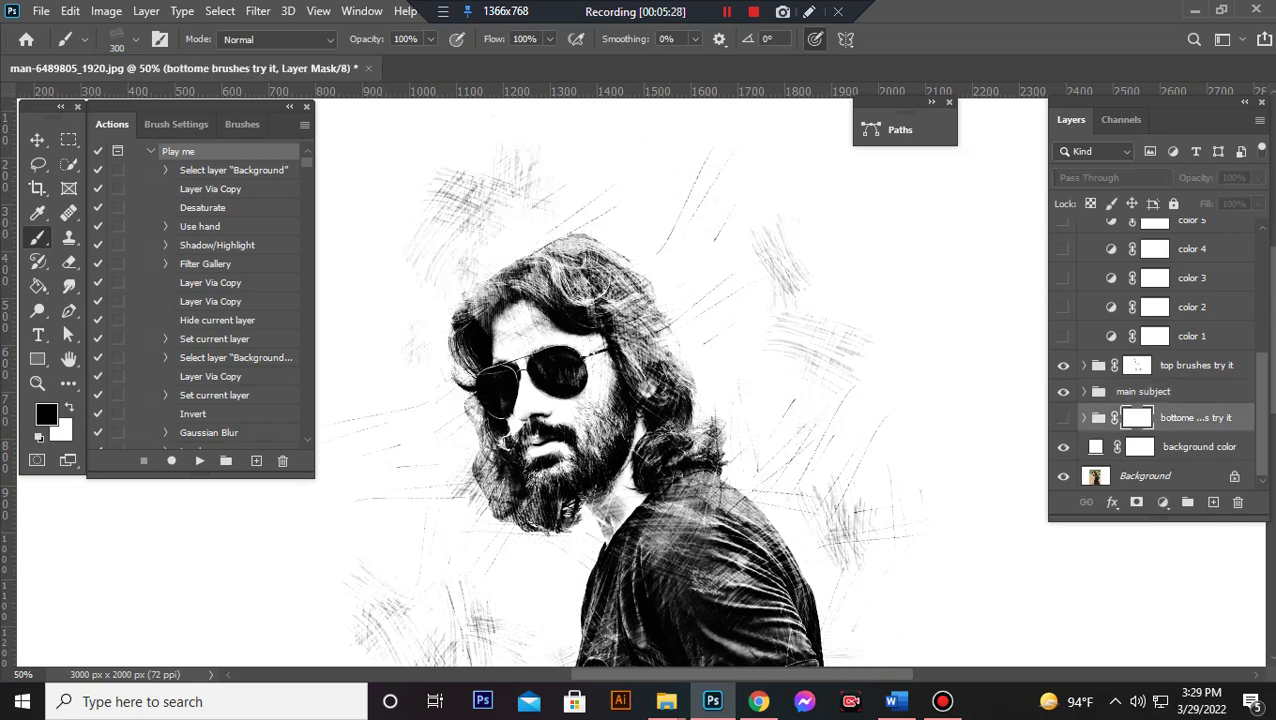
left_click(1063, 391)
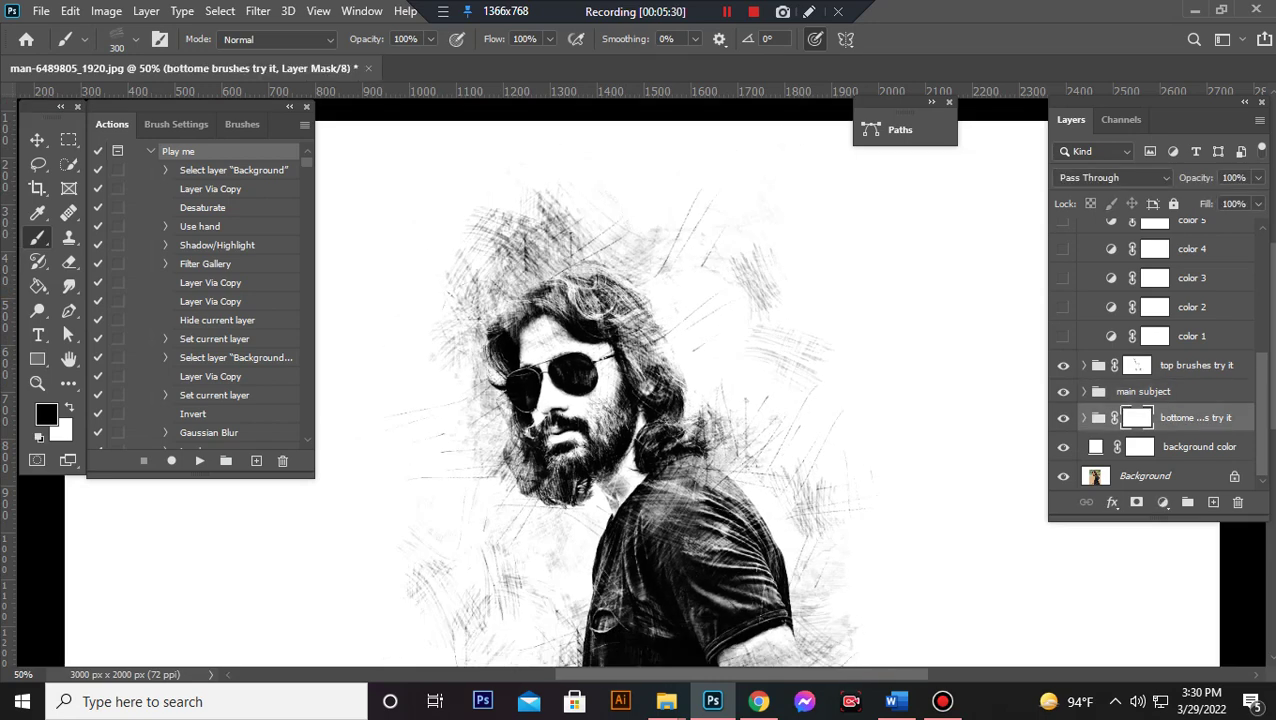
key("ctrl+minus")
key("ctrl+minus")
key("ctrl+plus")
left_click(1063, 417)
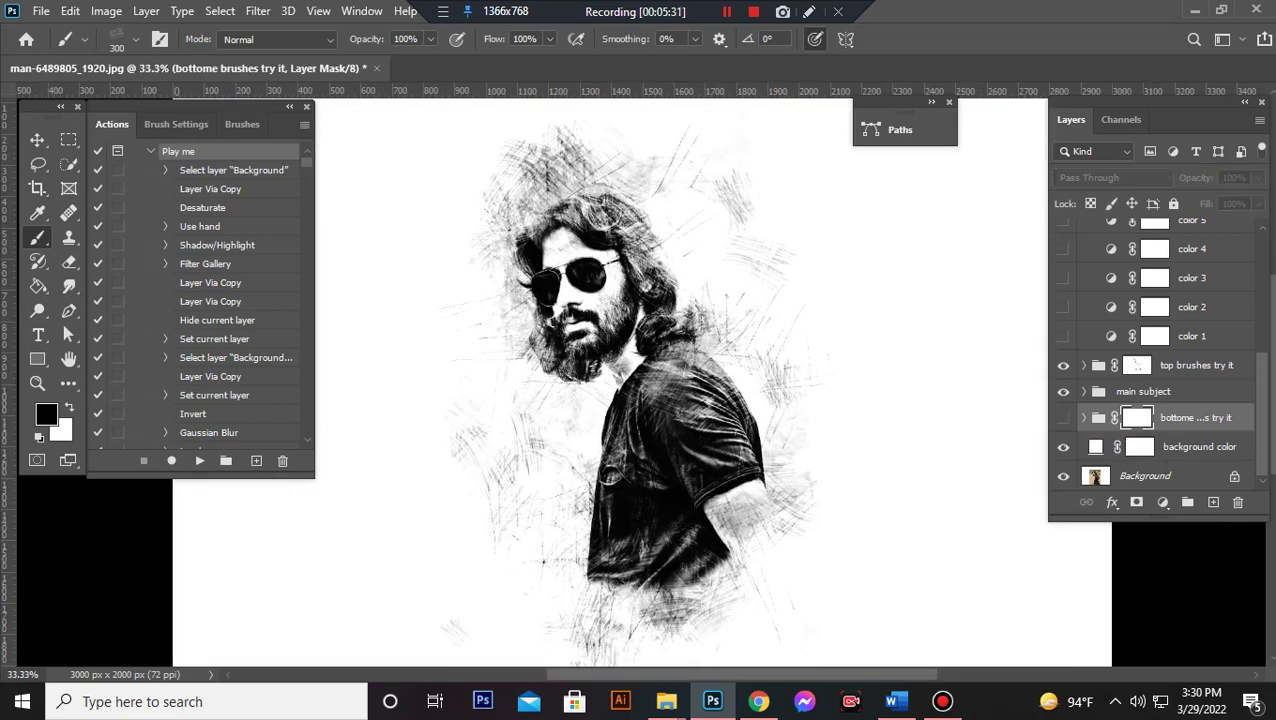
left_click(1063, 417)
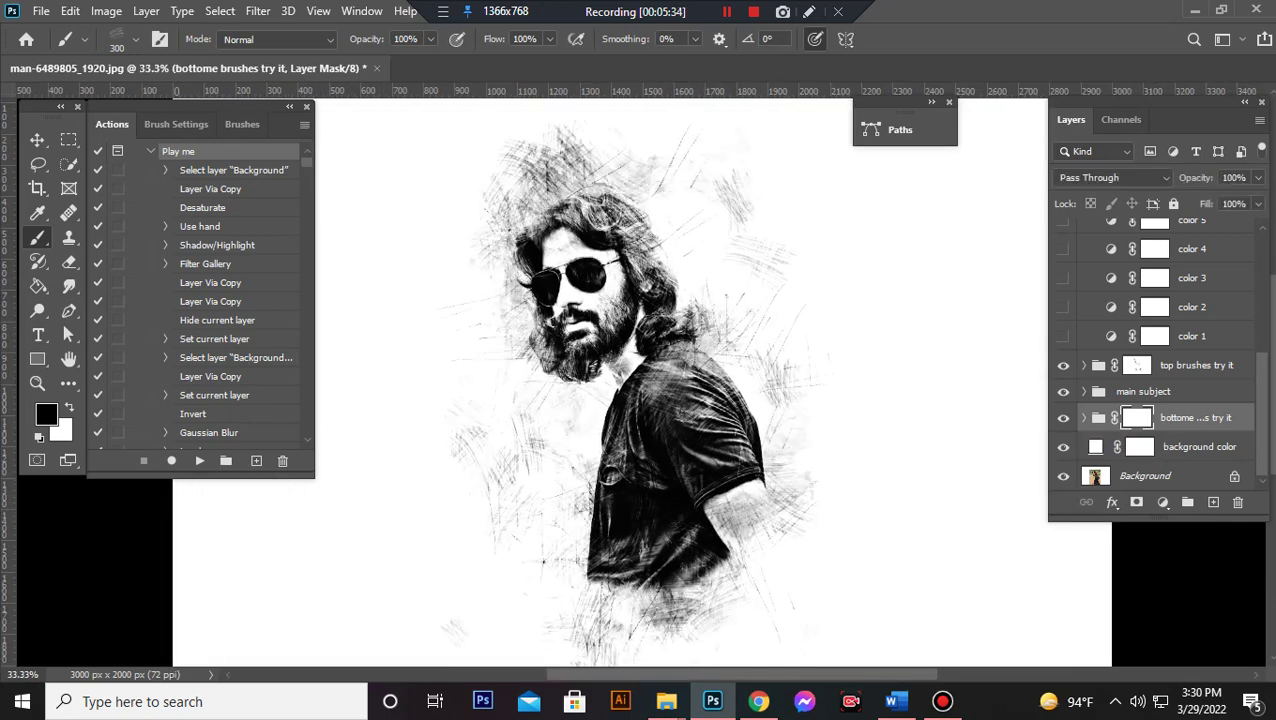
left_click(1084, 417)
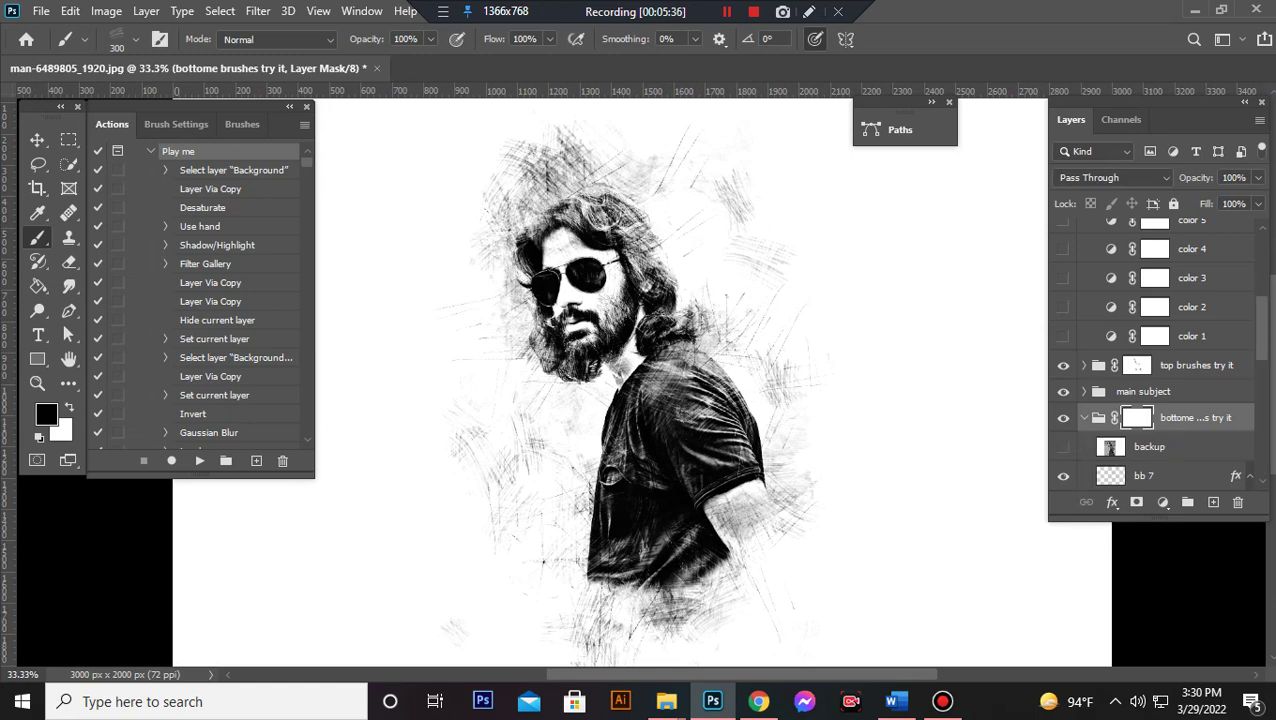
scroll(1155, 380, "down", 3)
Step: Change bb 7's Color Overlay colour to blue 0096ff
double_click(1170, 398)
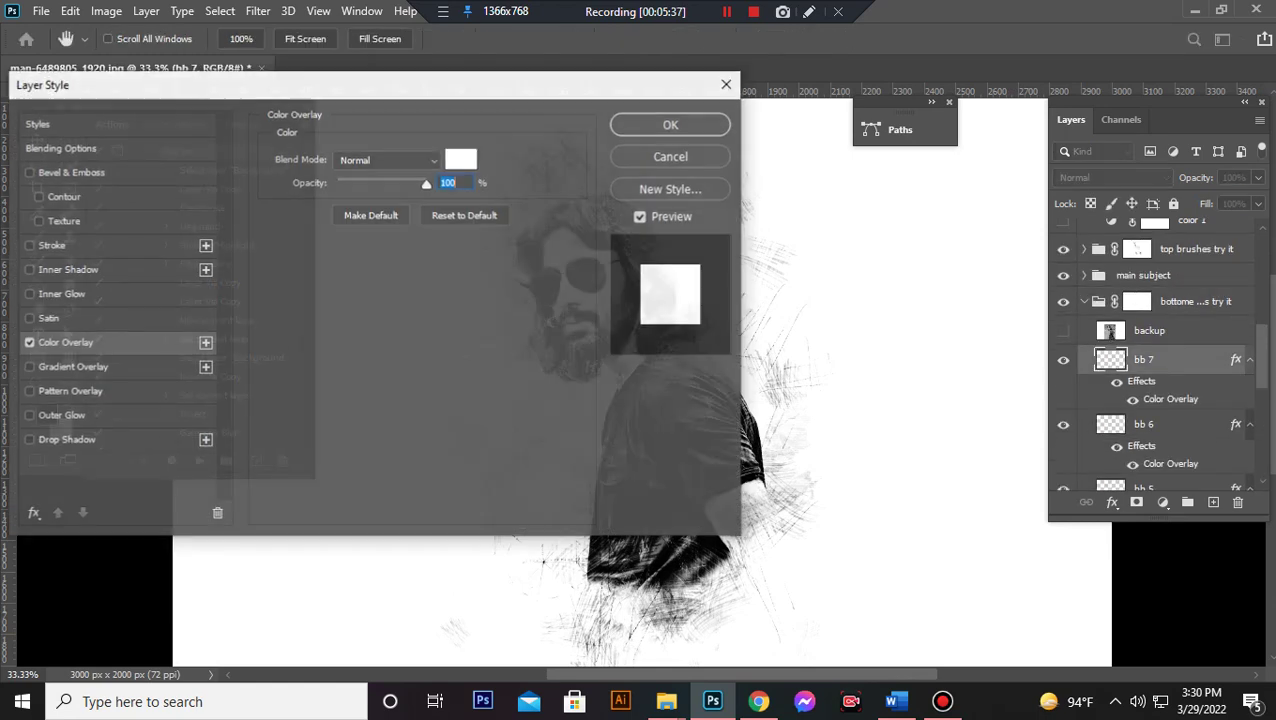
left_click(461, 159)
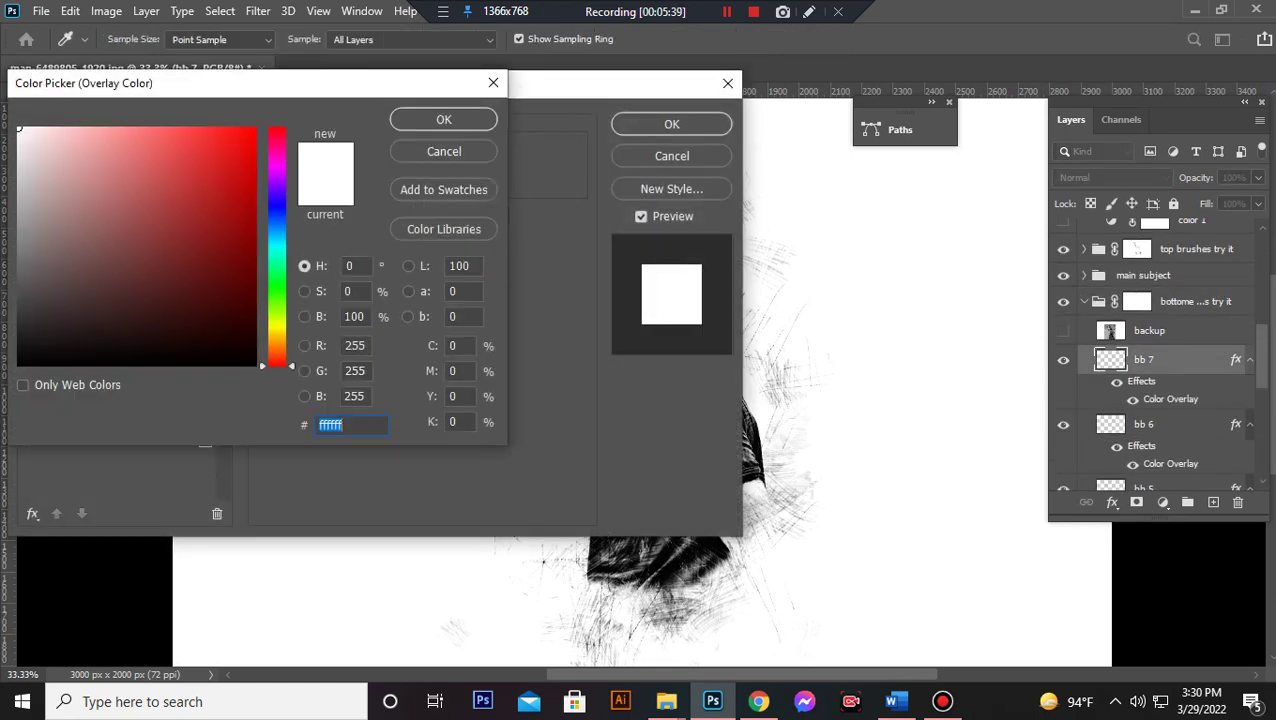
type("0096ff")
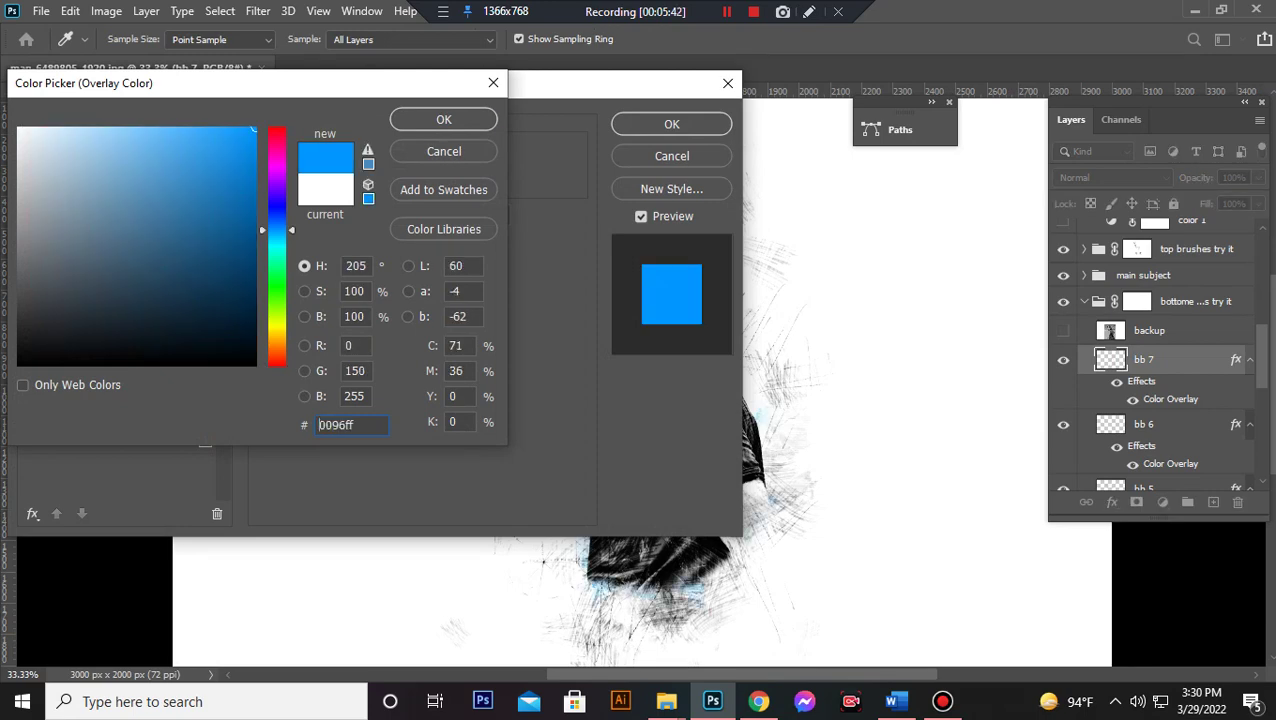
left_click(443, 119)
left_click(671, 124)
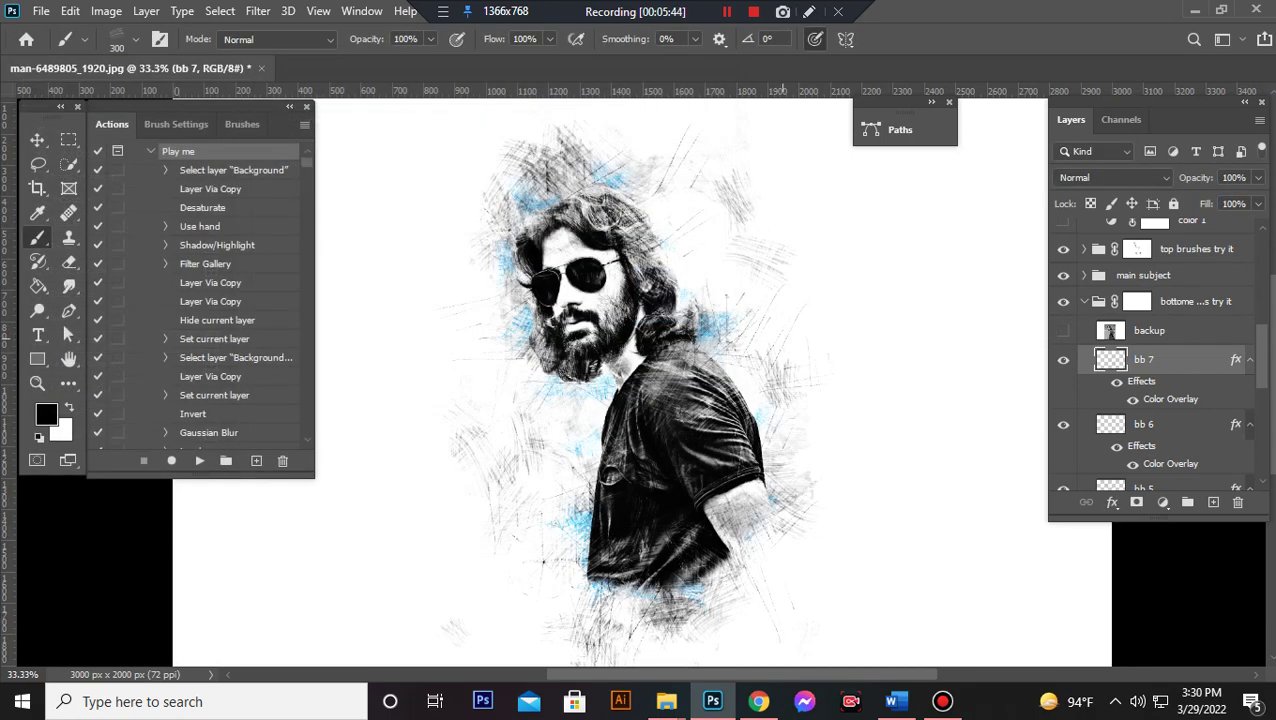
Step: Scale the bb 7 strokes to about 81.64% and shift them right
key("ctrl+t")
mouse_move(788, 149)
left_mouse_down()
mouse_move(783, 179)
mouse_move(815, 265)
mouse_move(843, 268)
left_mouse_up()
key("Return")
key("b")
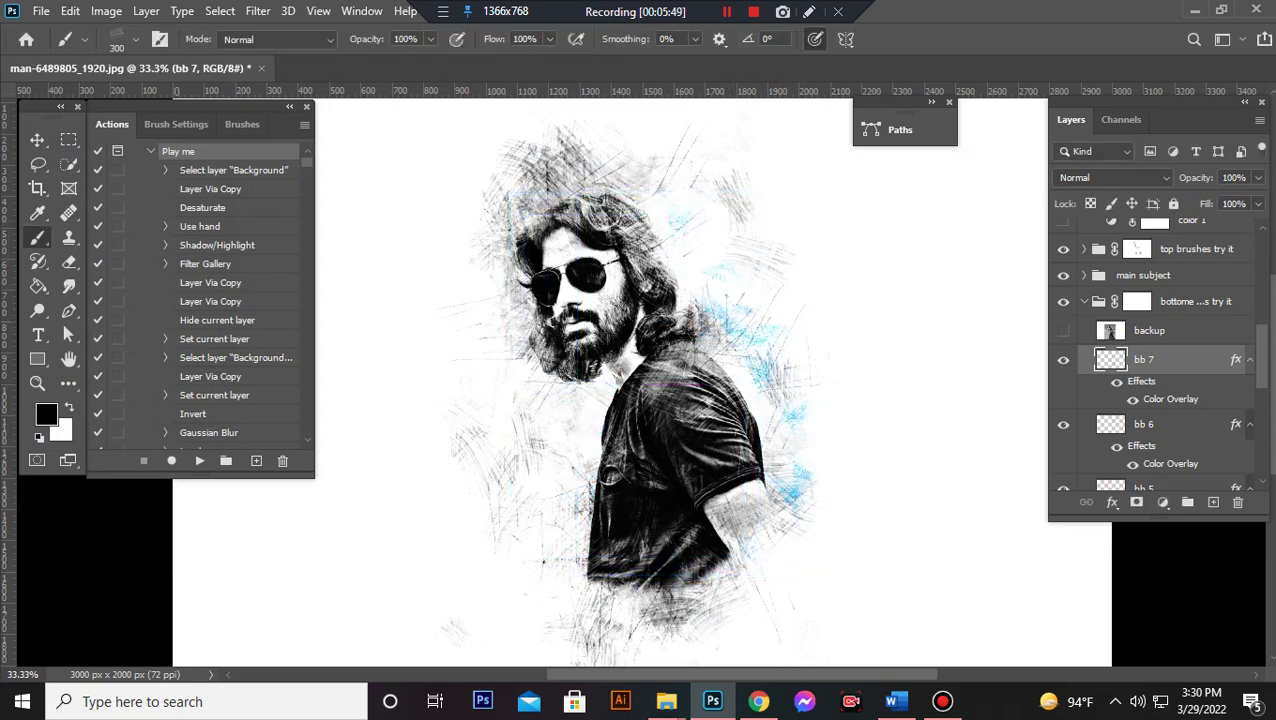
left_click(1085, 301)
left_click(1137, 418)
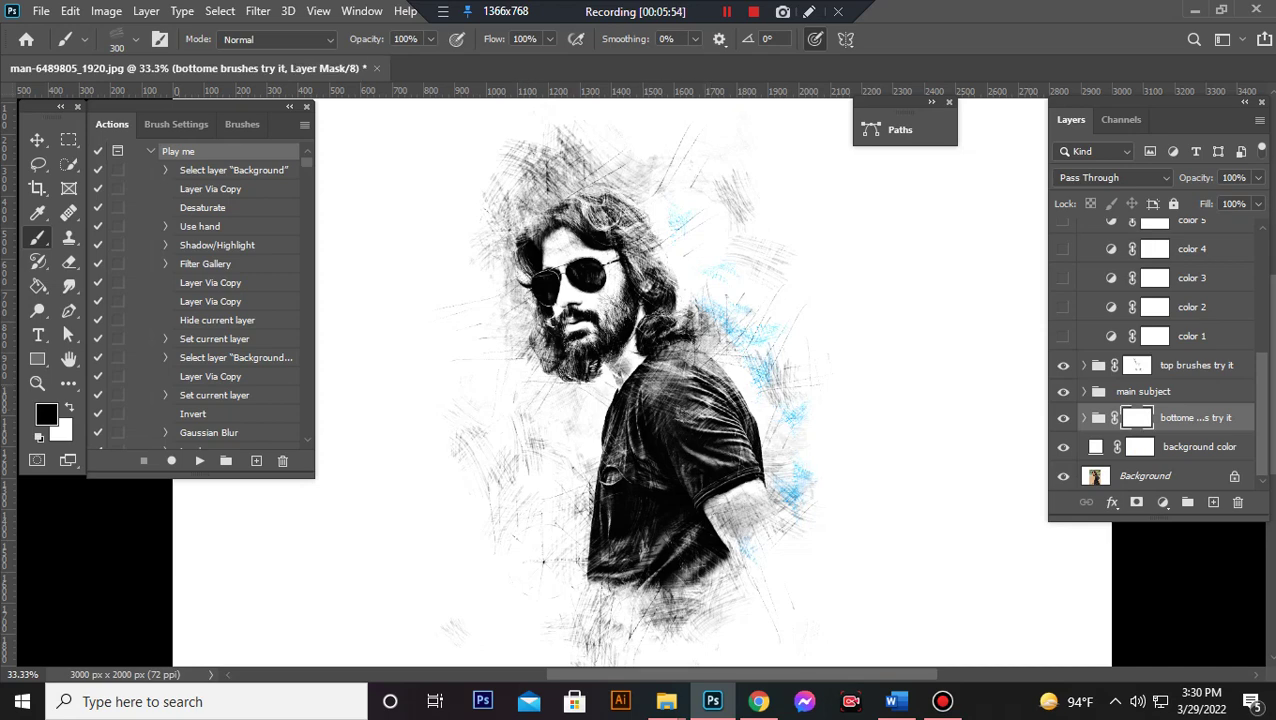
Step: Keep black as foreground colour and choose the 600 px scribble brush preset
left_click(45, 413)
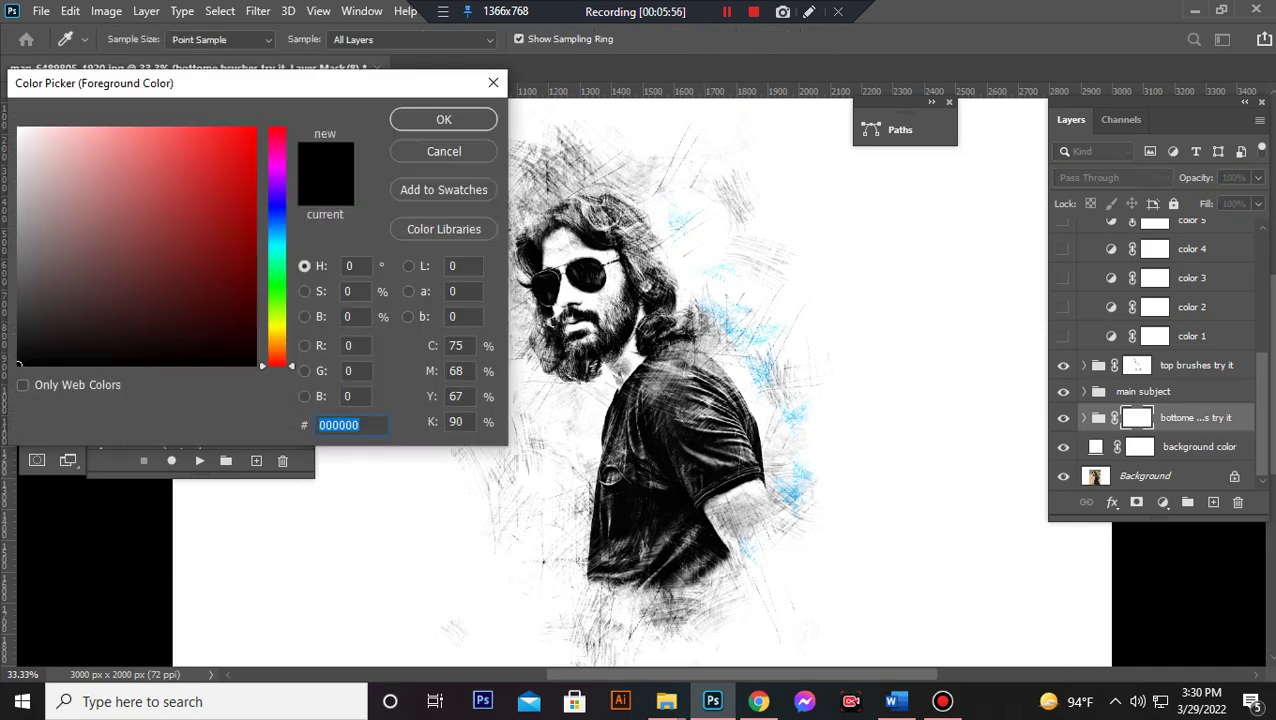
left_click(443, 119)
left_click(135, 39)
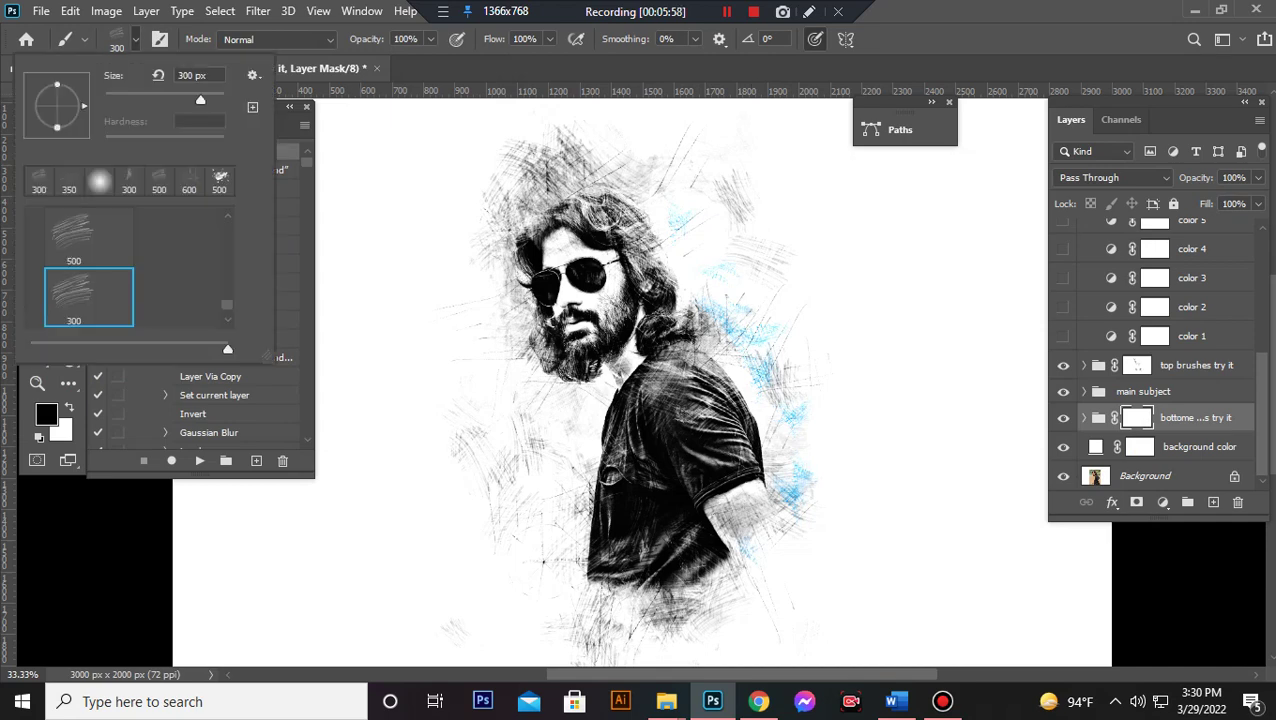
scroll(88, 280, "down", 2)
left_click(88, 265)
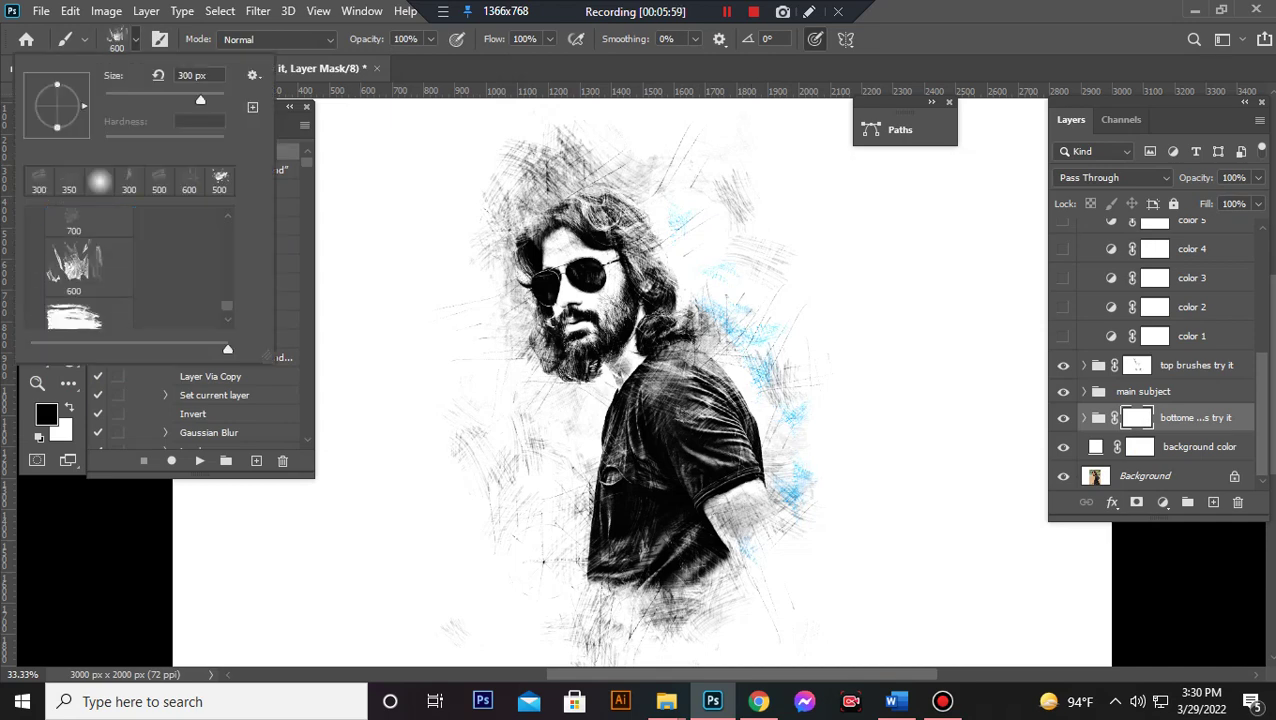
key("Return")
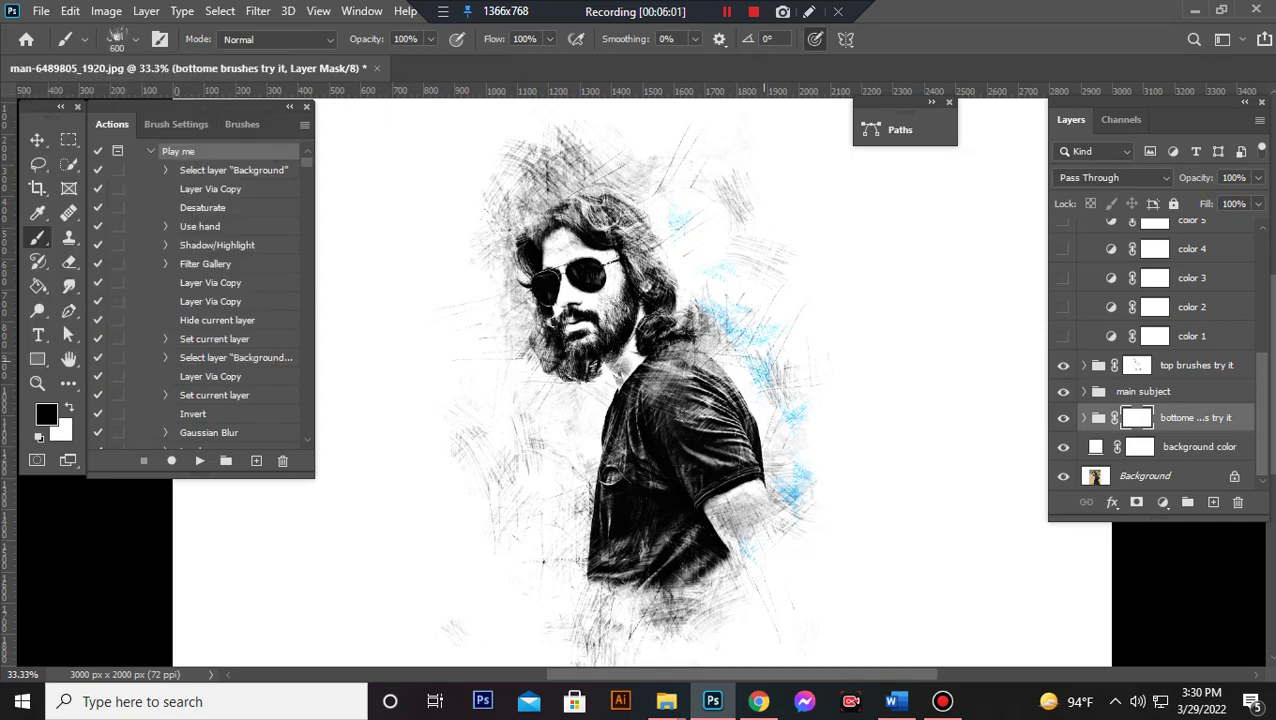
Step: Paint on the mask to hide strokes right of the man and above his hair, then check the composition
left_click(757, 369)
left_click(745, 334)
left_click(677, 220)
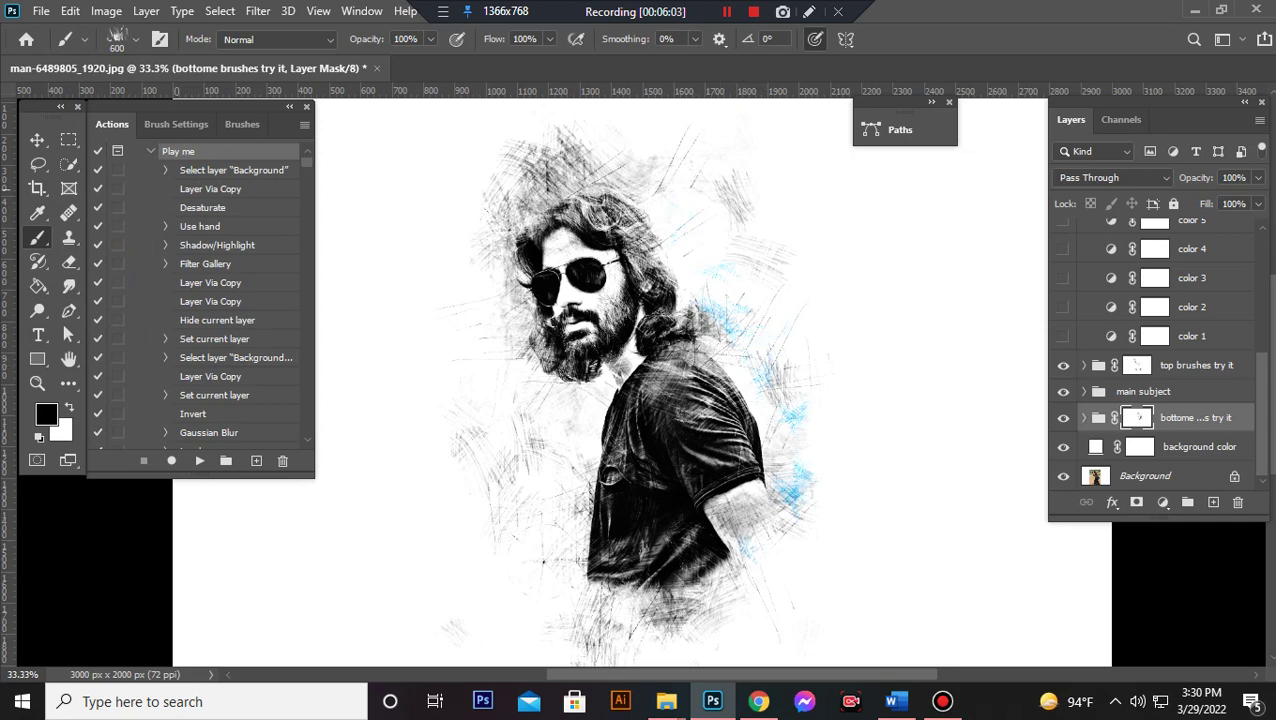
left_click(536, 199)
key("v")
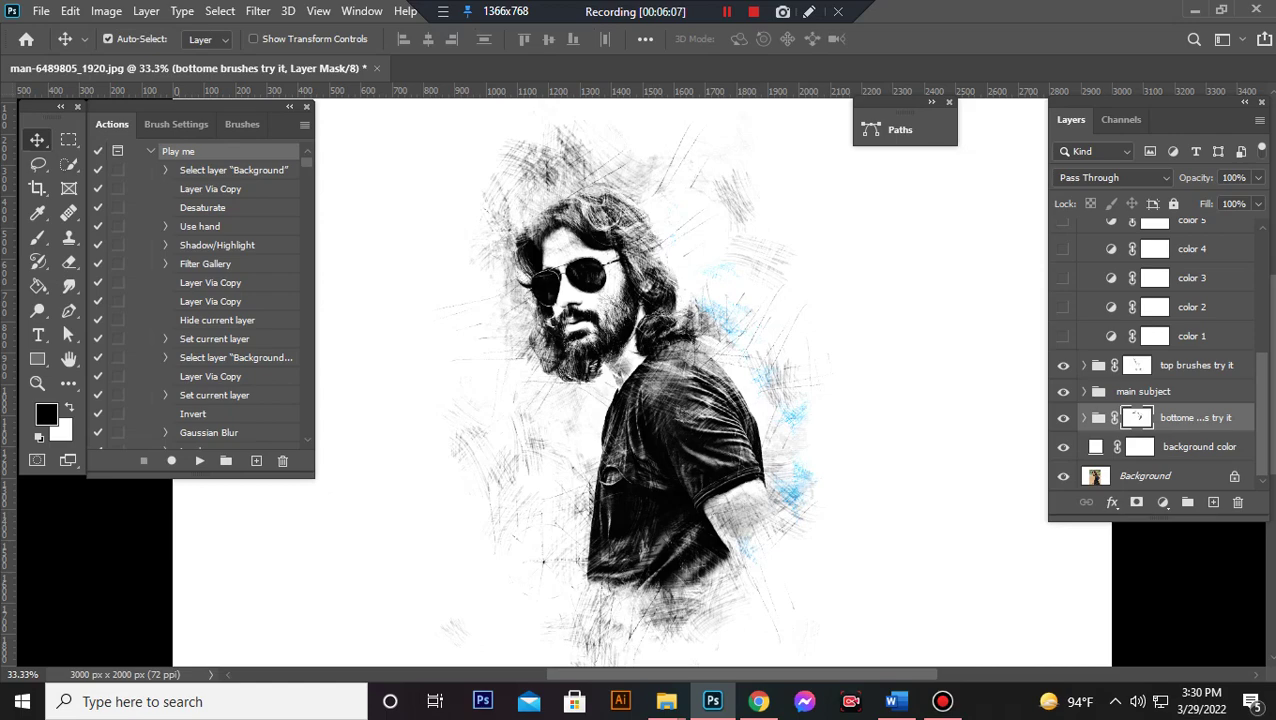
key("ctrl+minus")
key("ctrl+minus")
key("ctrl+plus")
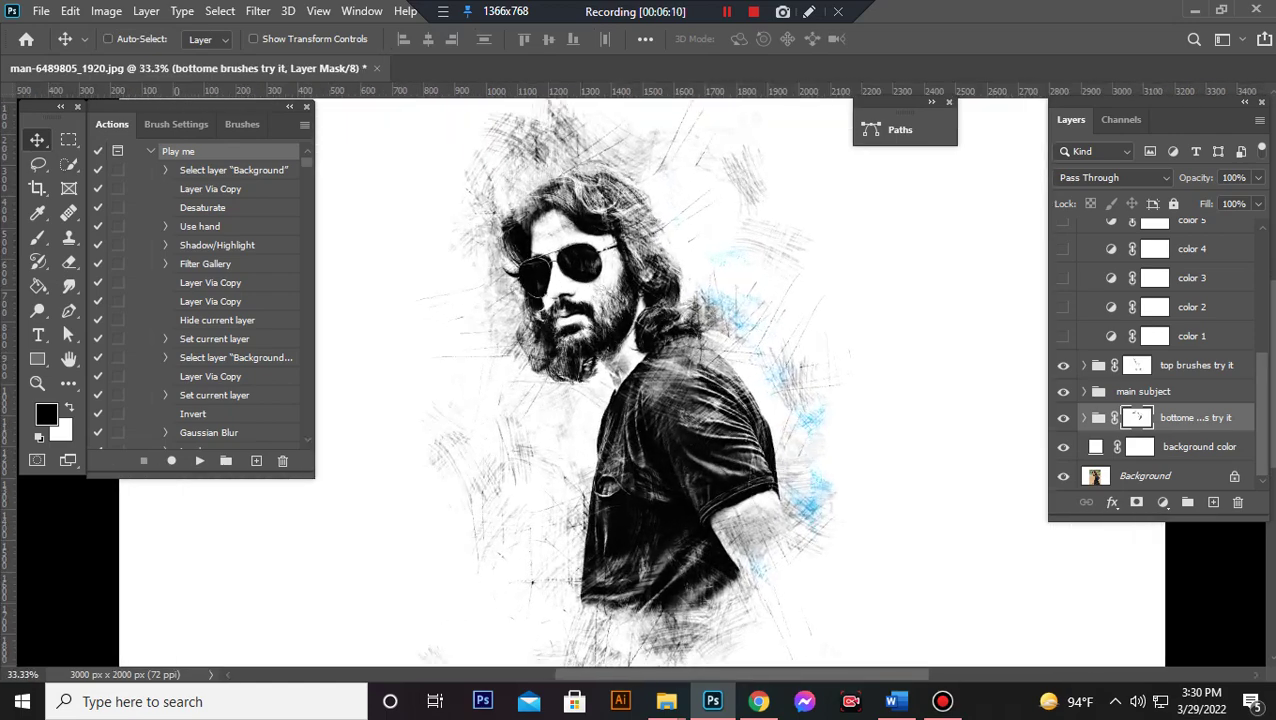
key("ctrl+plus")
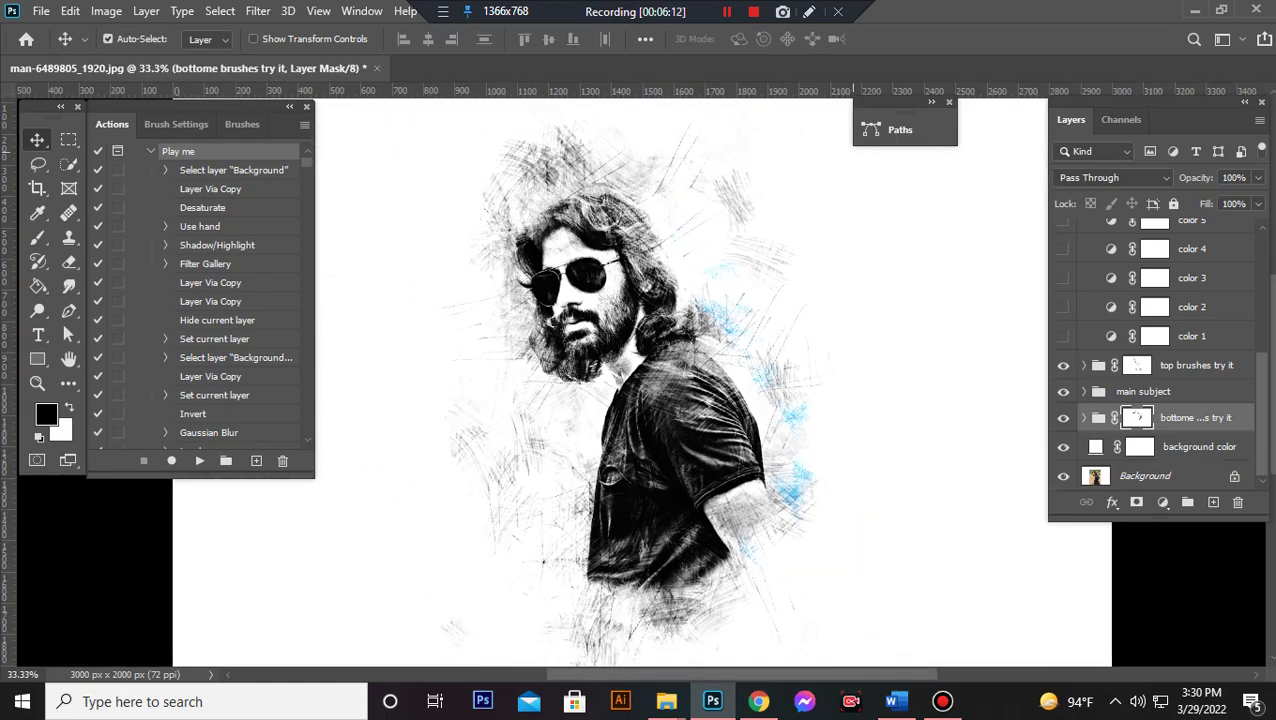